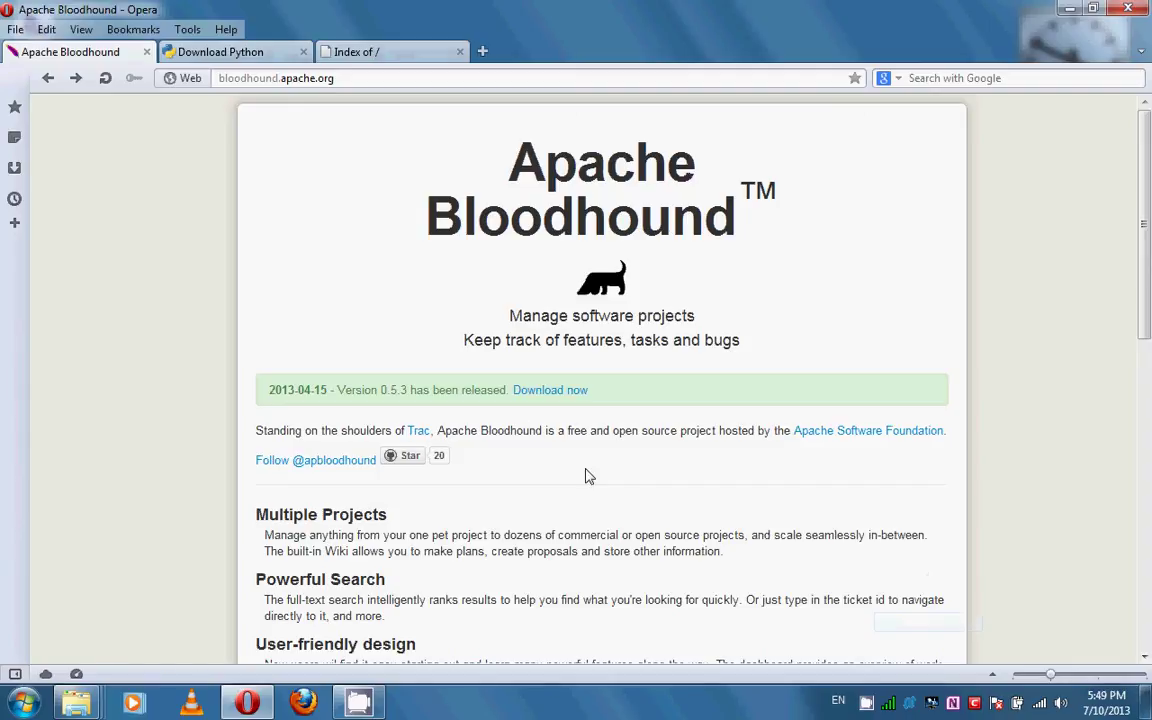
- Open Bloodhound's installation instructions from its home page and look over the Windows installers on the Python download page
{"action": "scroll", "coordinate": [588, 477], "scroll_direction": "down", "scroll_amount": 4}
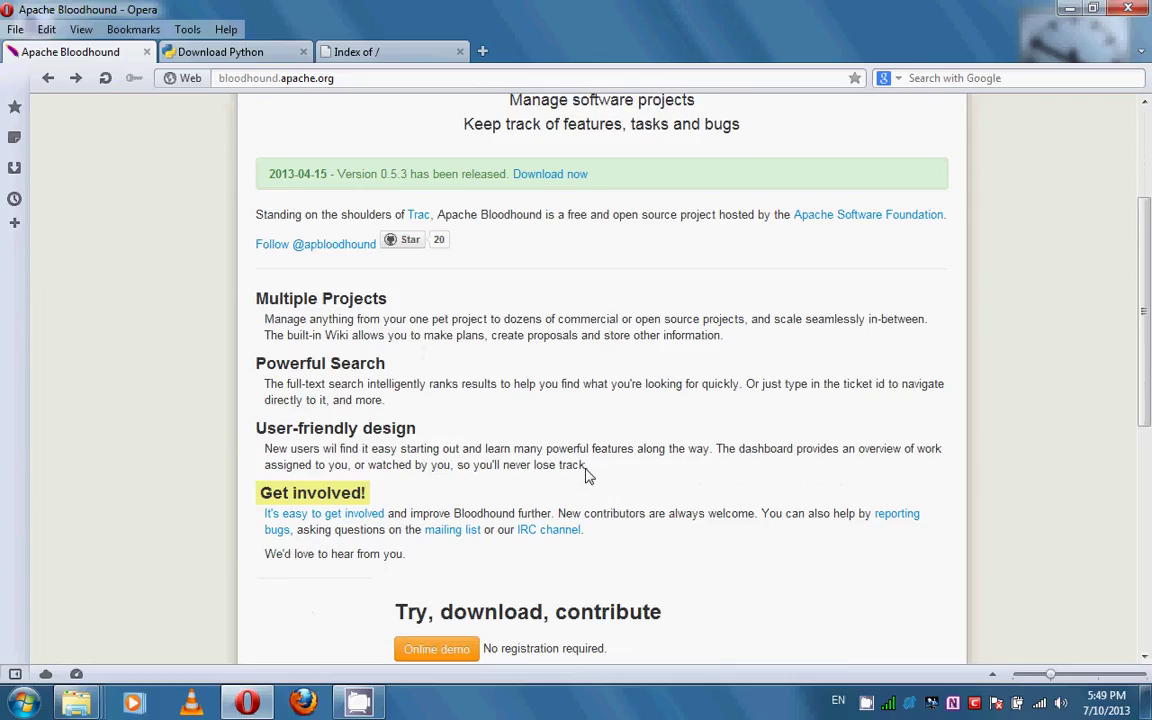
{"action": "scroll", "coordinate": [614, 445], "scroll_direction": "up", "scroll_amount": 5}
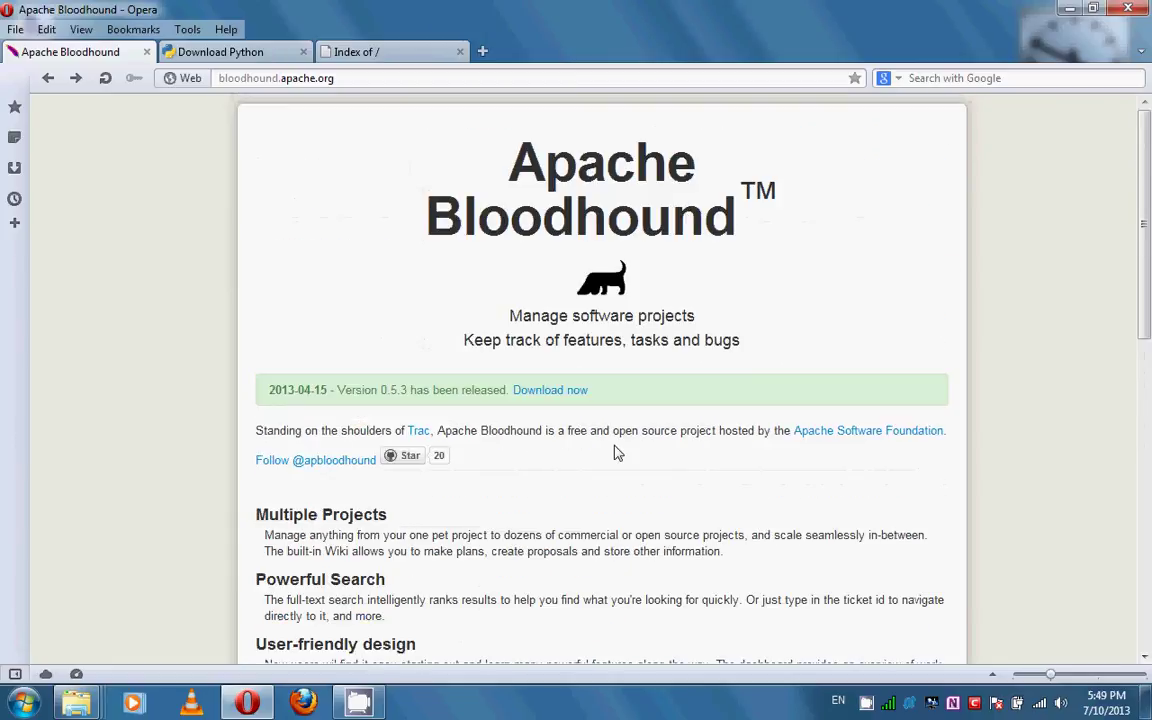
{"action": "scroll", "coordinate": [614, 452], "scroll_direction": "down", "scroll_amount": 8}
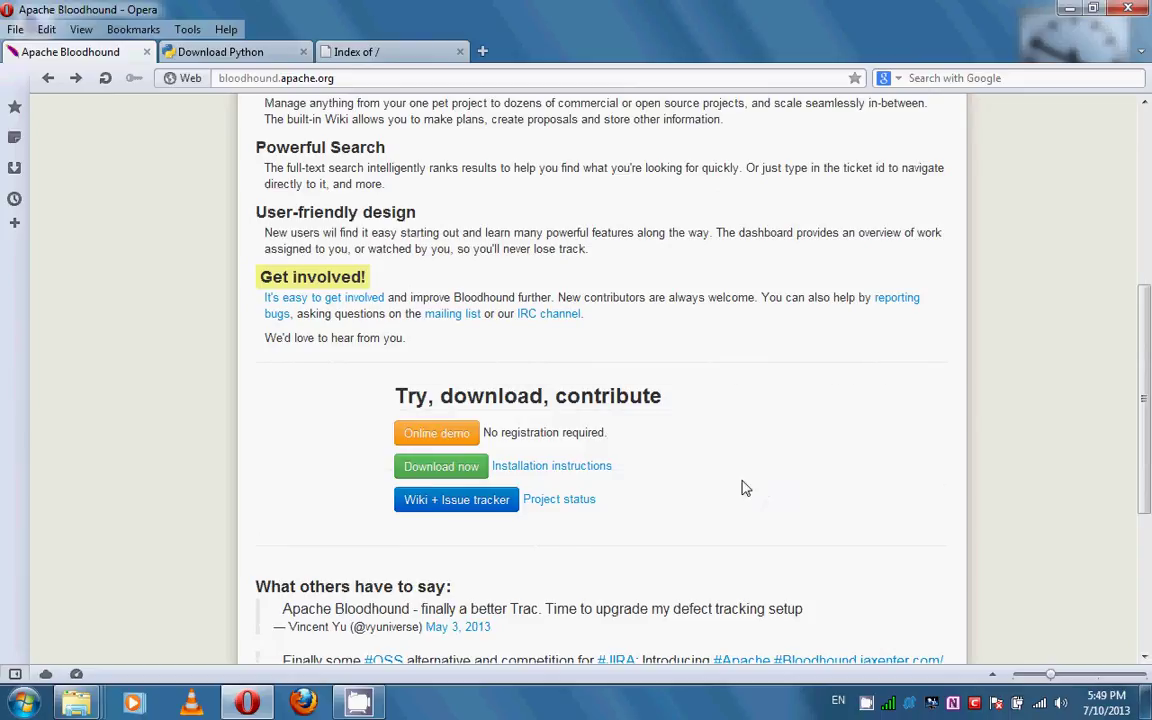
{"action": "left_click", "coordinate": [560, 474]}
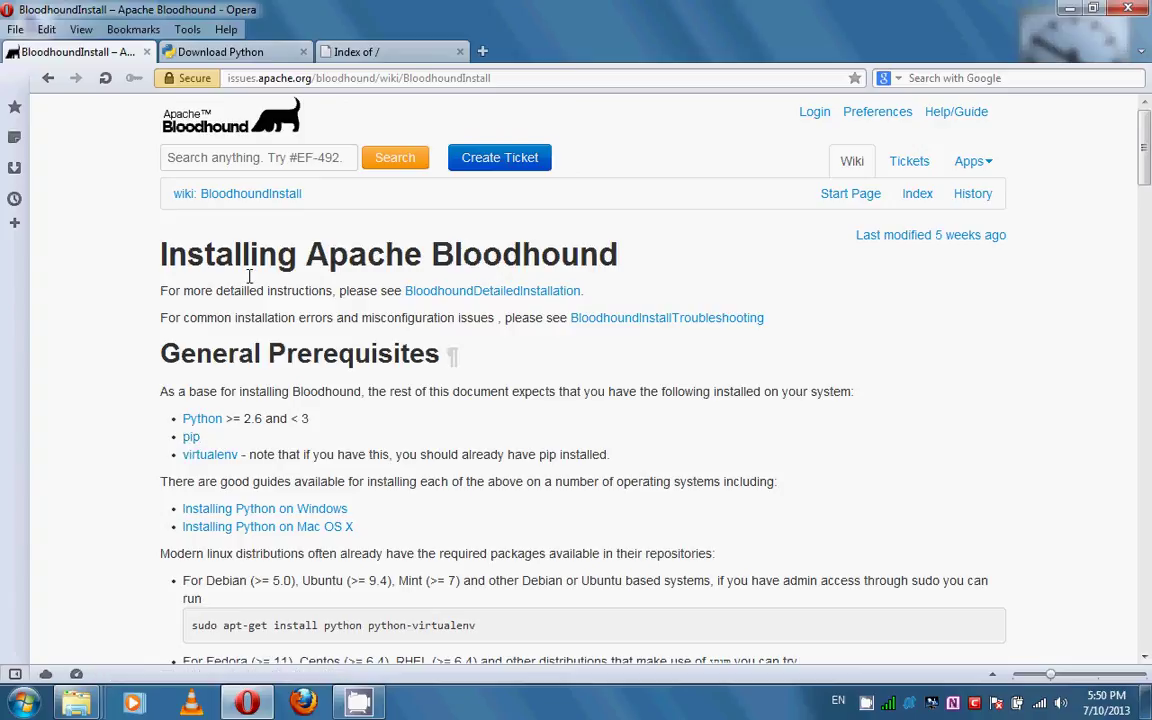
{"action": "left_click", "coordinate": [222, 52]}
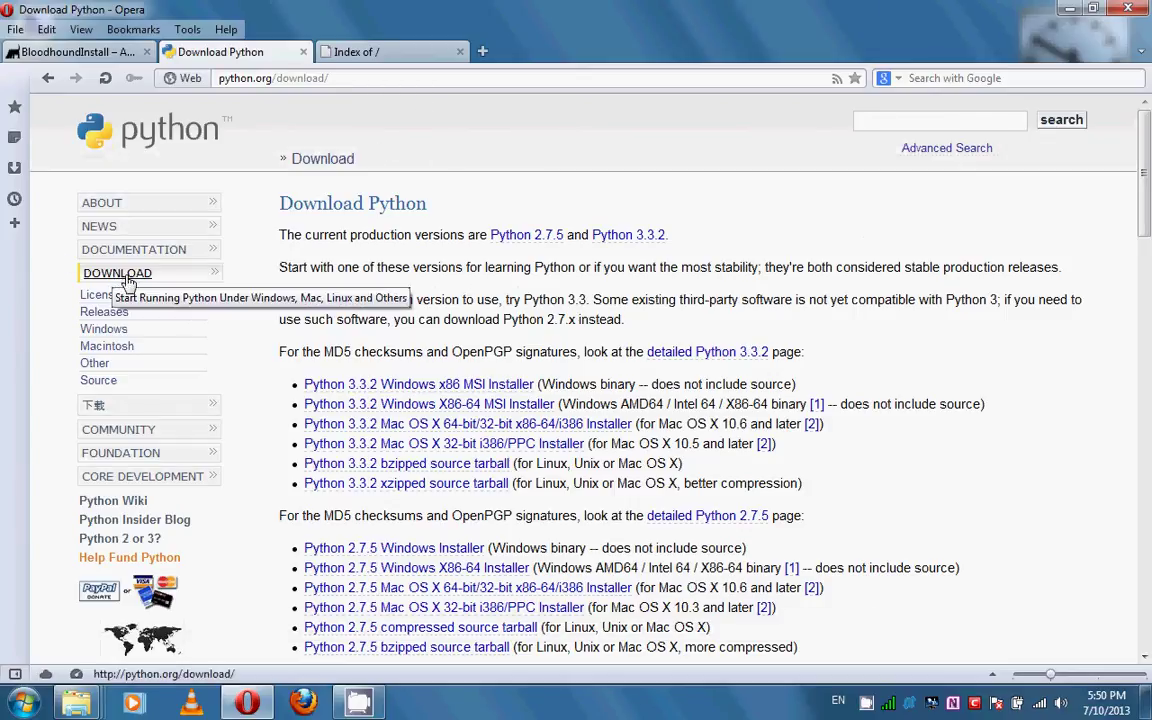
{"action": "scroll", "coordinate": [480, 343], "scroll_direction": "down", "scroll_amount": 2}
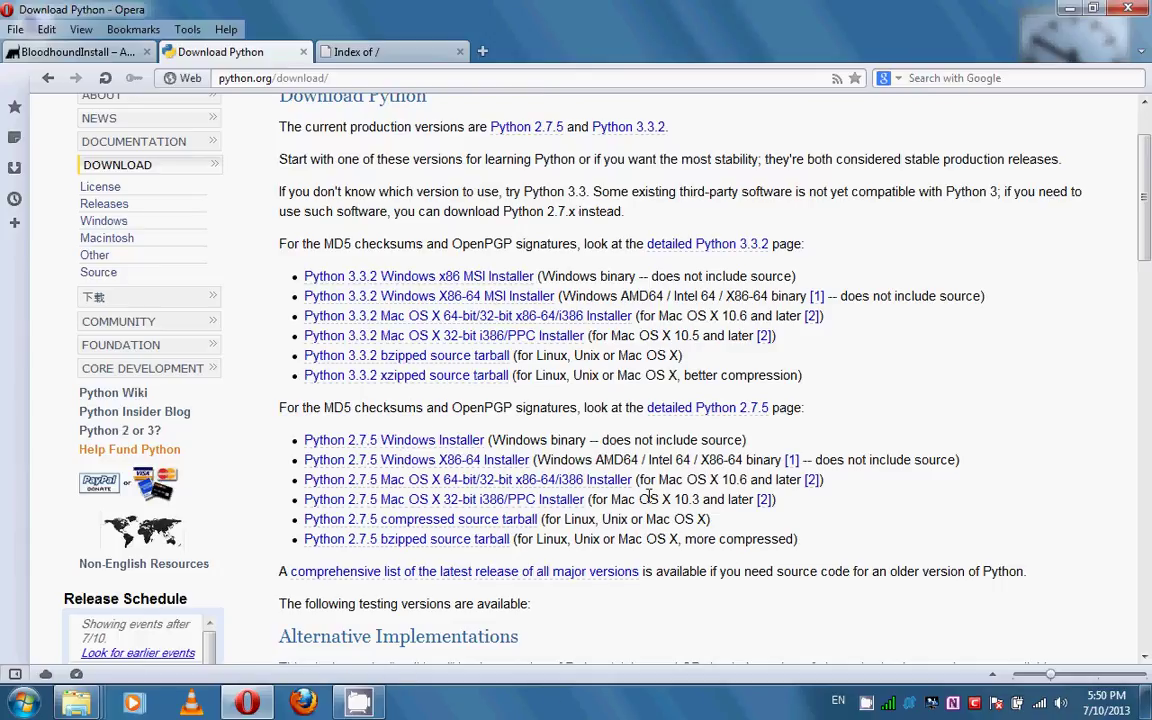
- Switch to Windows Explorer and run the python-2.7.3 installer from the E:\temp folder
{"action": "mouse_move", "coordinate": [76, 703]}
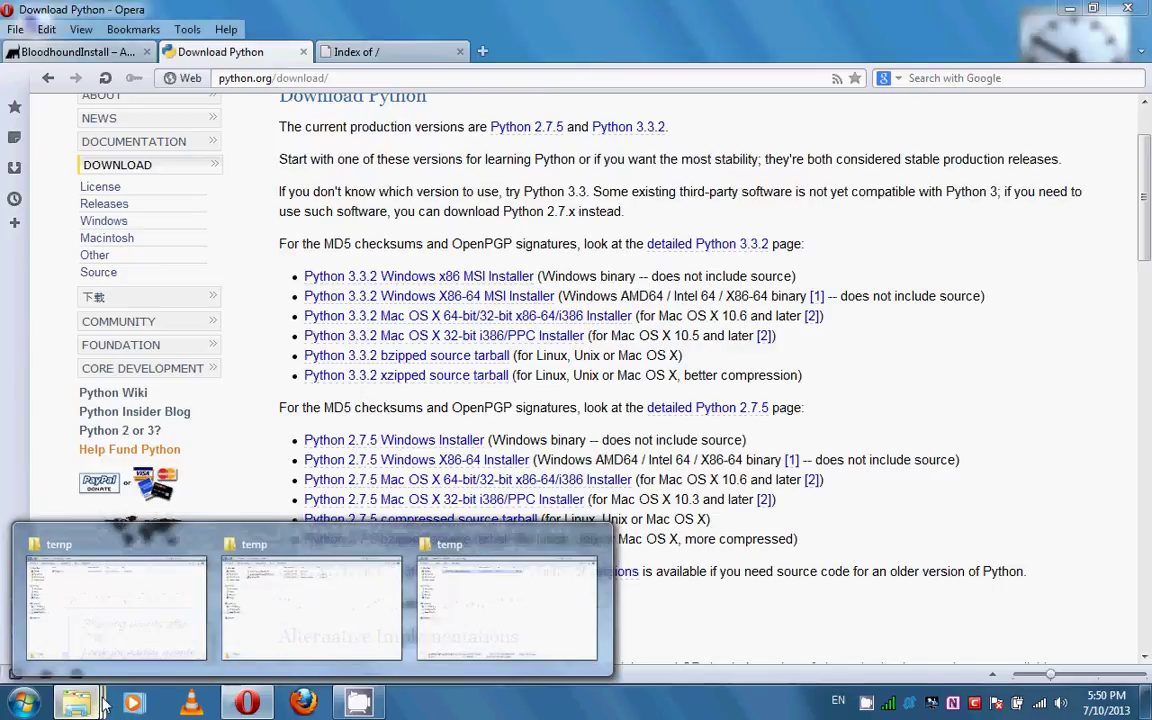
{"action": "left_click", "coordinate": [133, 645]}
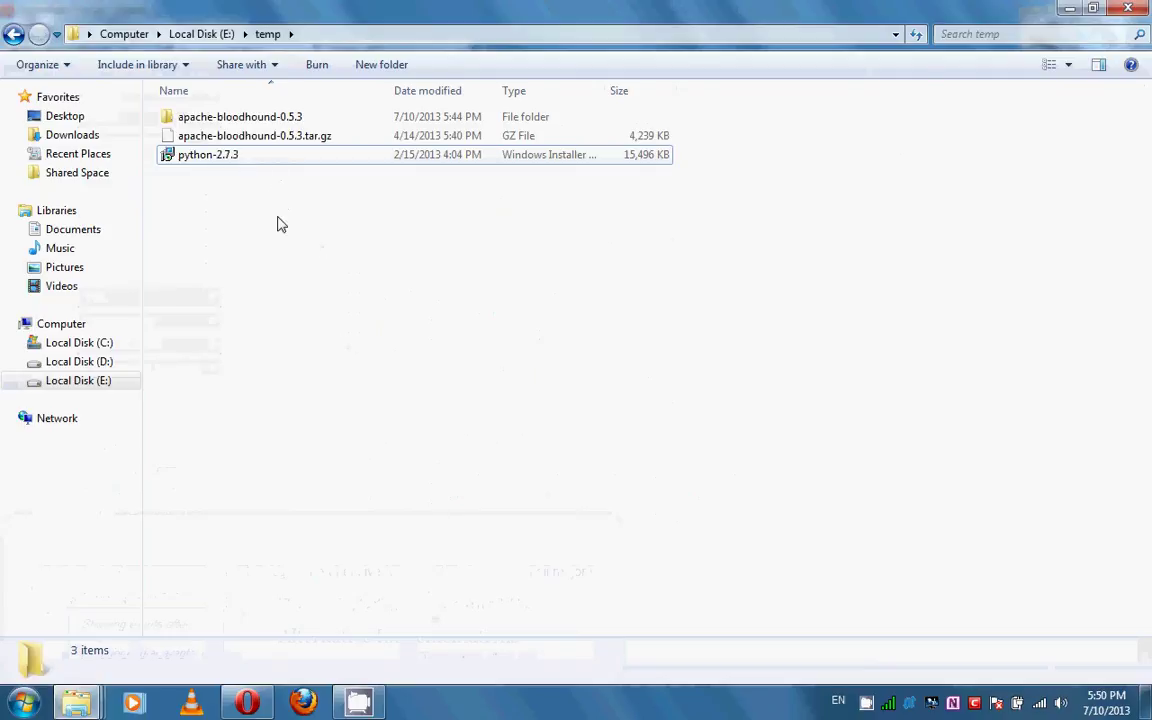
{"action": "double_click", "coordinate": [267, 162]}
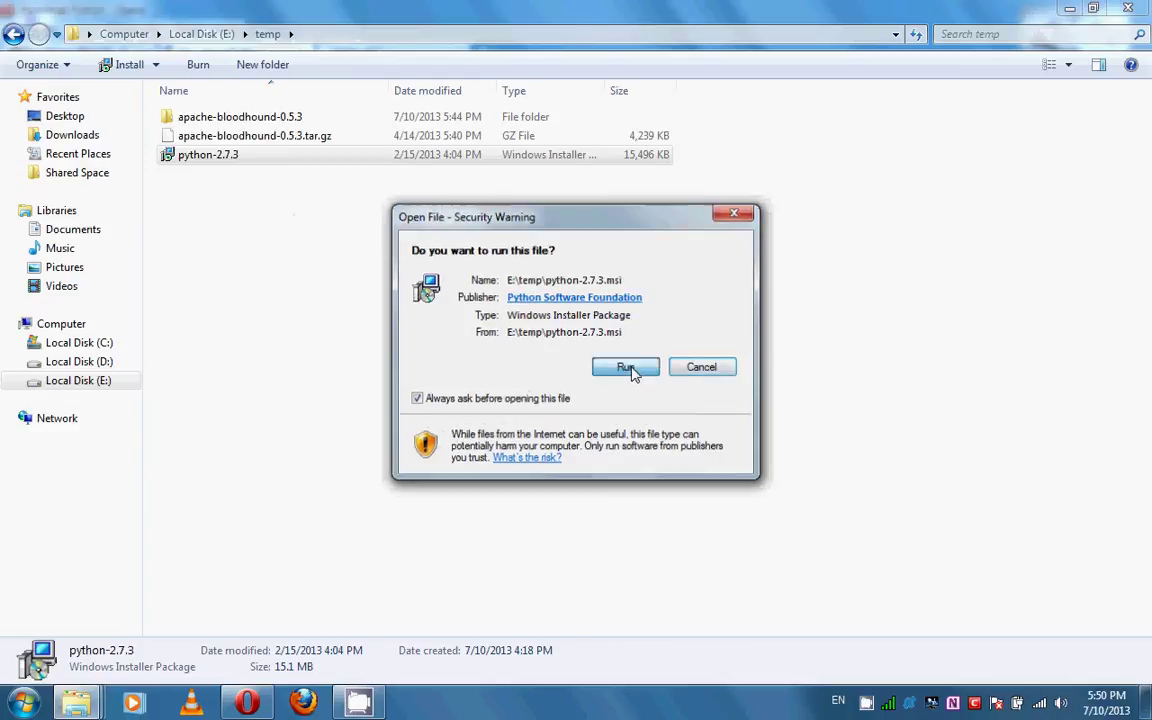
{"action": "left_click", "coordinate": [625, 368]}
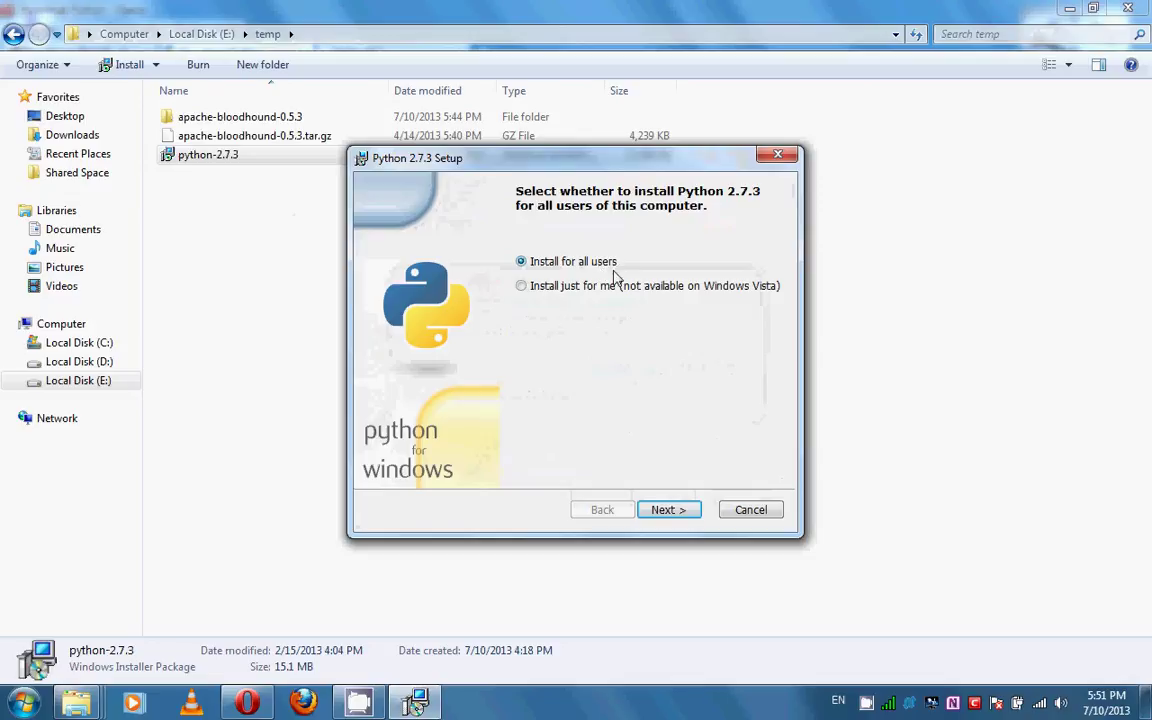
- Install Python 2.7.3 for all users in C:\Python27\ with the default features, authorising the change as administrator
{"action": "left_click", "coordinate": [669, 512]}
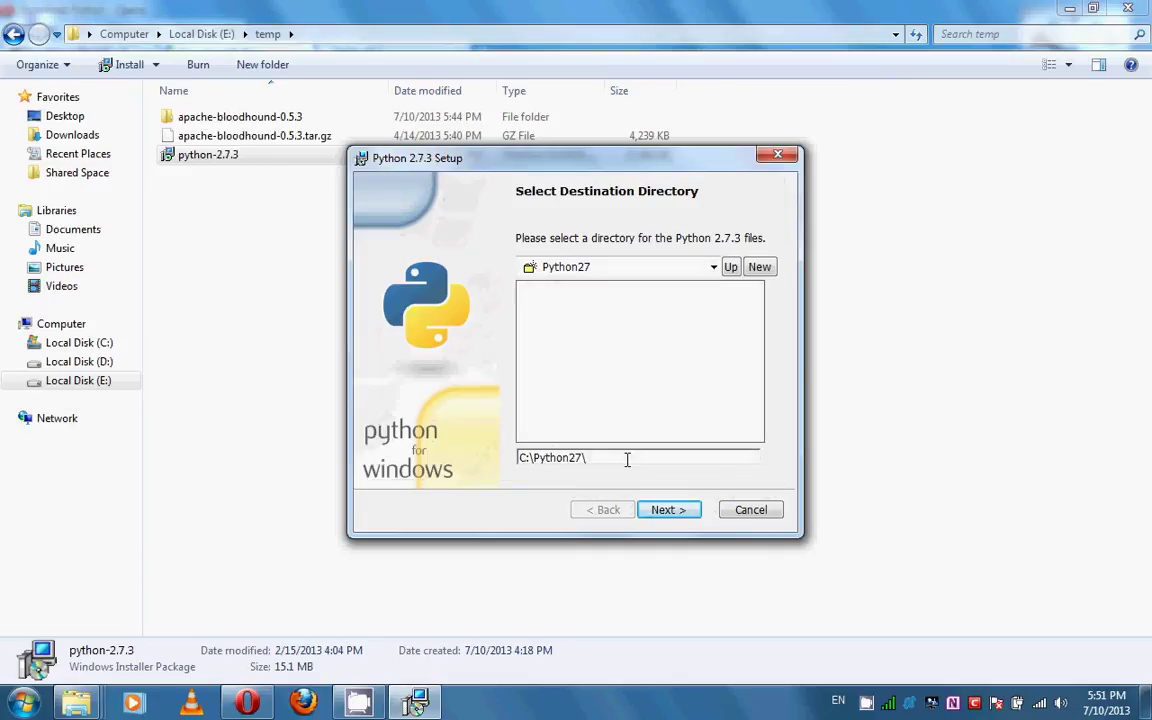
{"action": "left_click", "coordinate": [693, 515]}
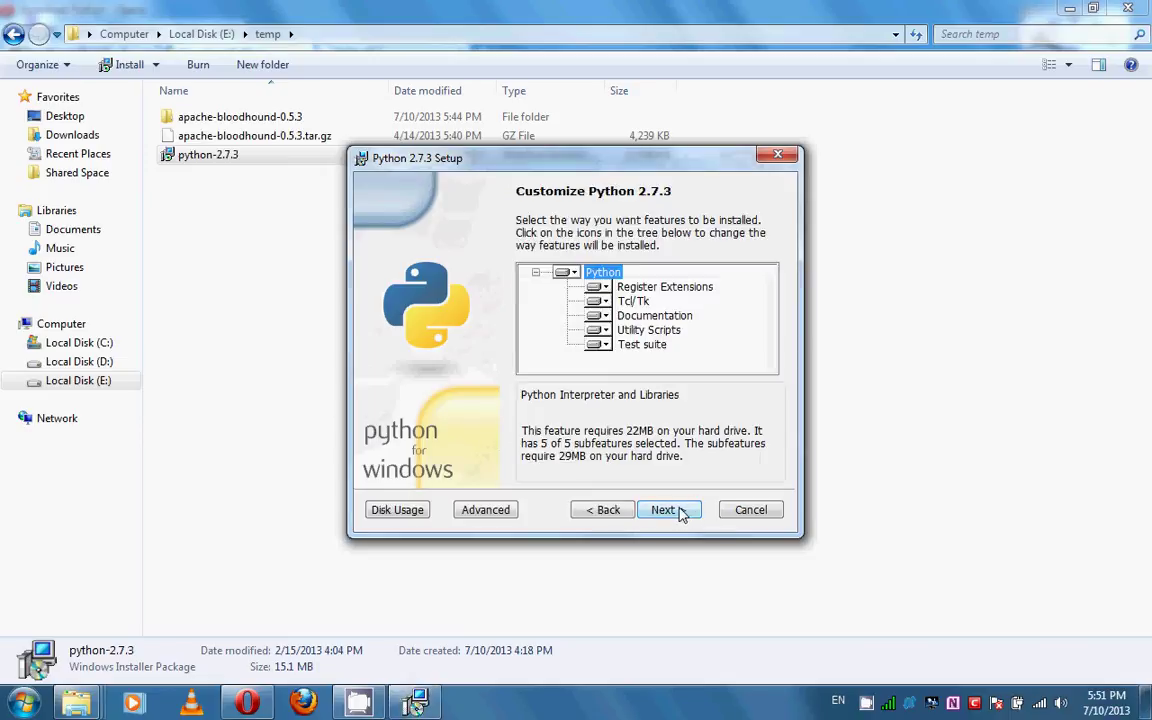
{"action": "left_click", "coordinate": [681, 513]}
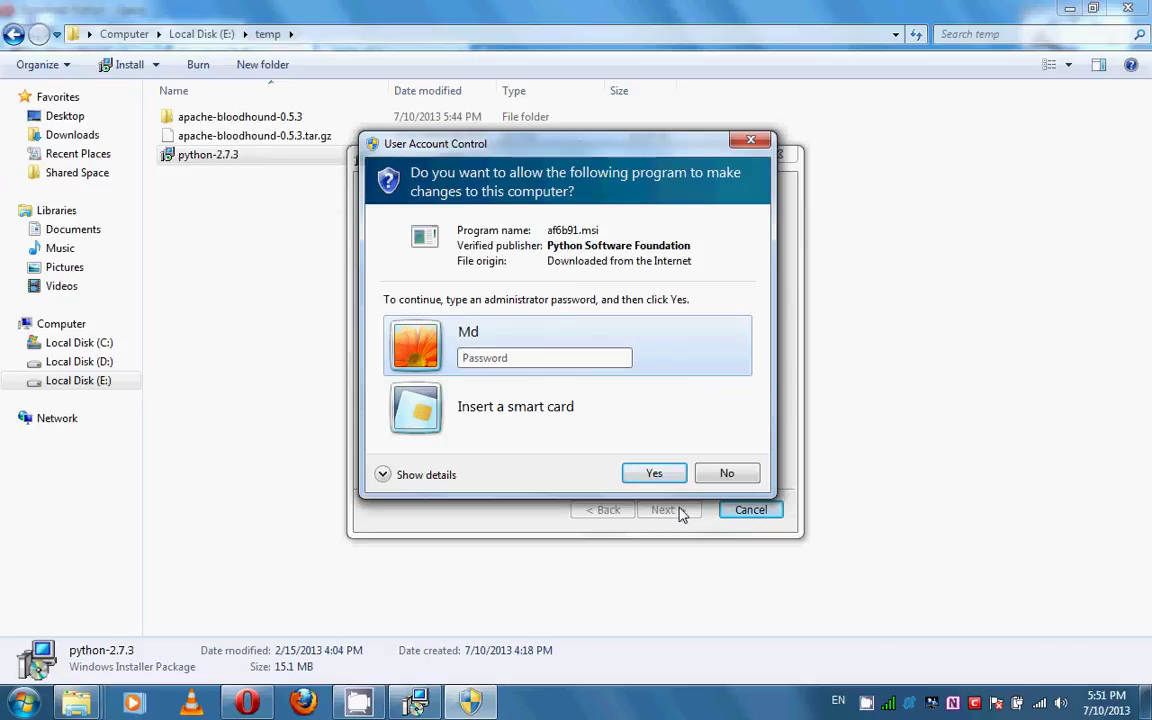
{"action": "left_click", "coordinate": [654, 476]}
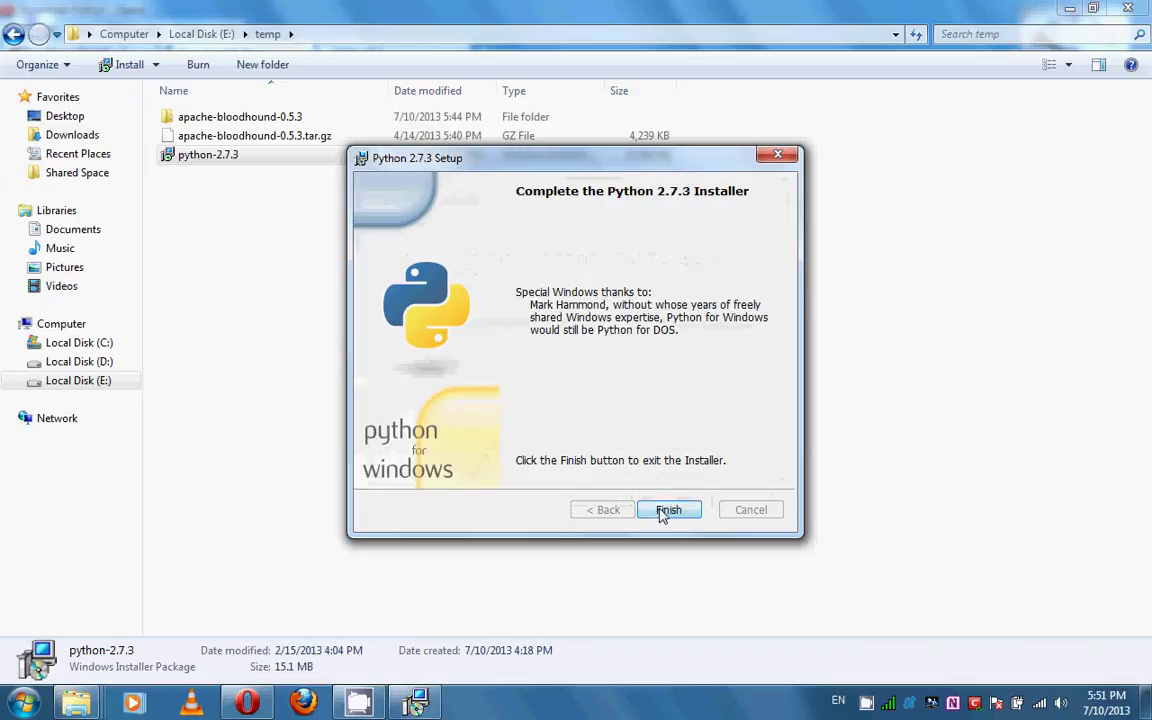
{"action": "left_click", "coordinate": [668, 511]}
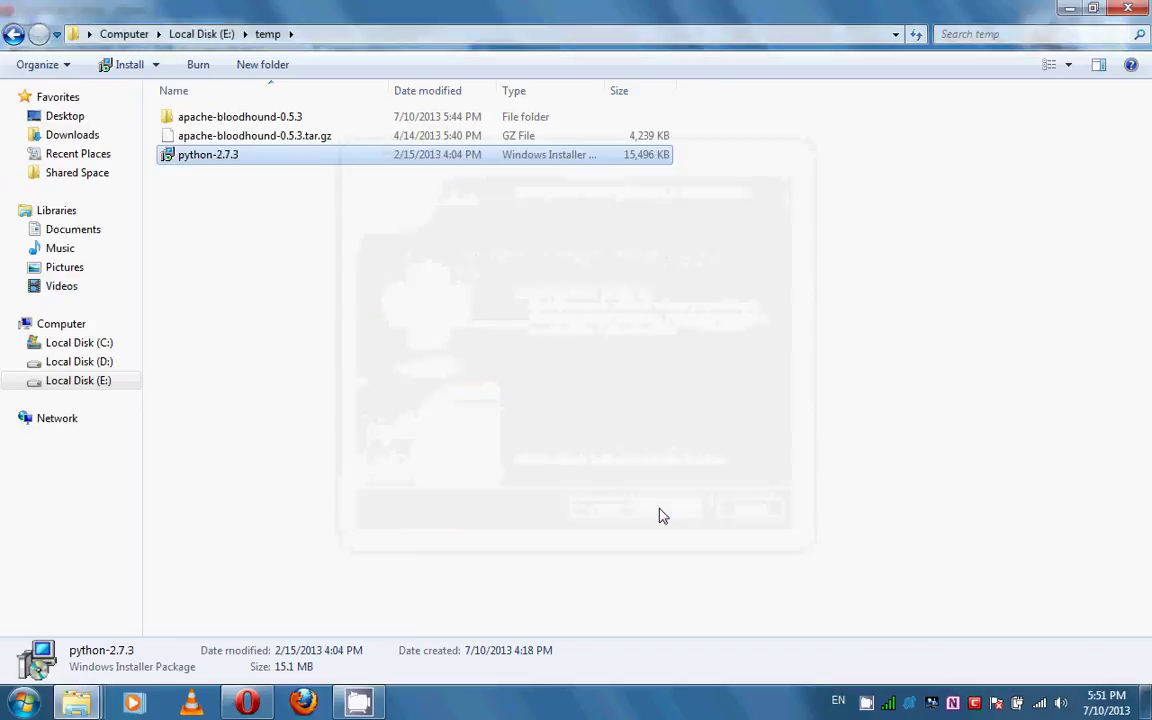
{"action": "left_click", "coordinate": [660, 515]}
- Check the contents of the Python 2.7 folder among the installed programs
{"action": "left_click", "coordinate": [24, 703]}
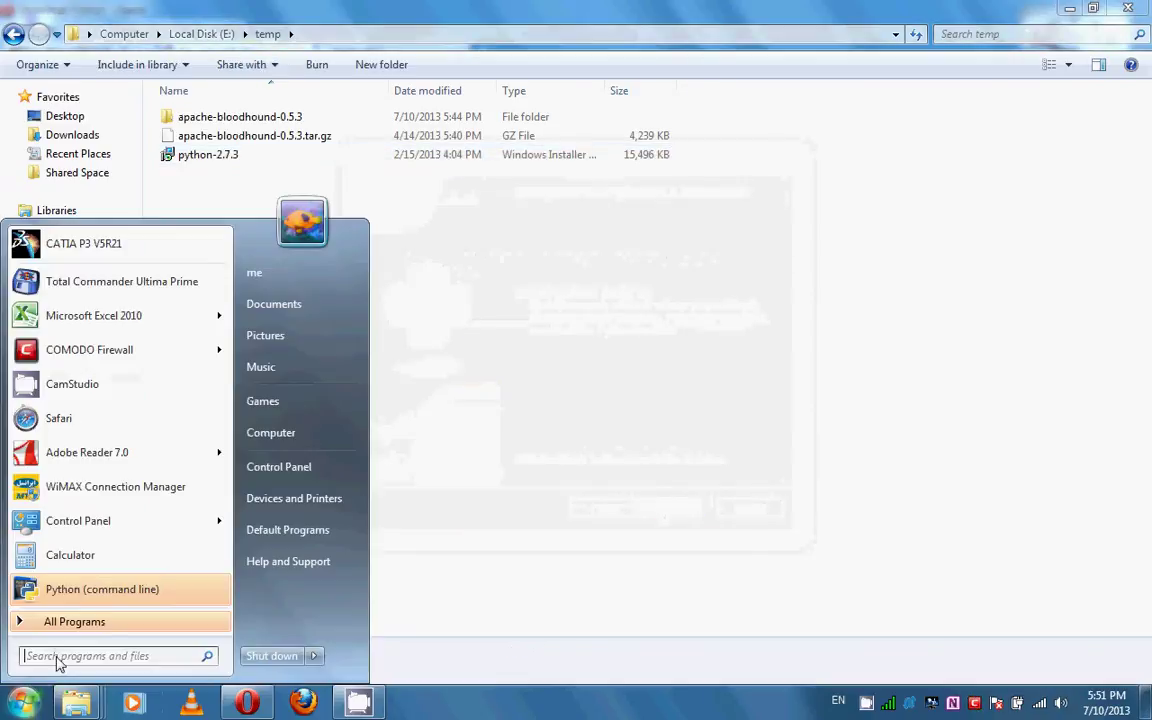
{"action": "left_click", "coordinate": [100, 622]}
{"action": "scroll", "coordinate": [146, 496], "scroll_direction": "down", "scroll_amount": 2}
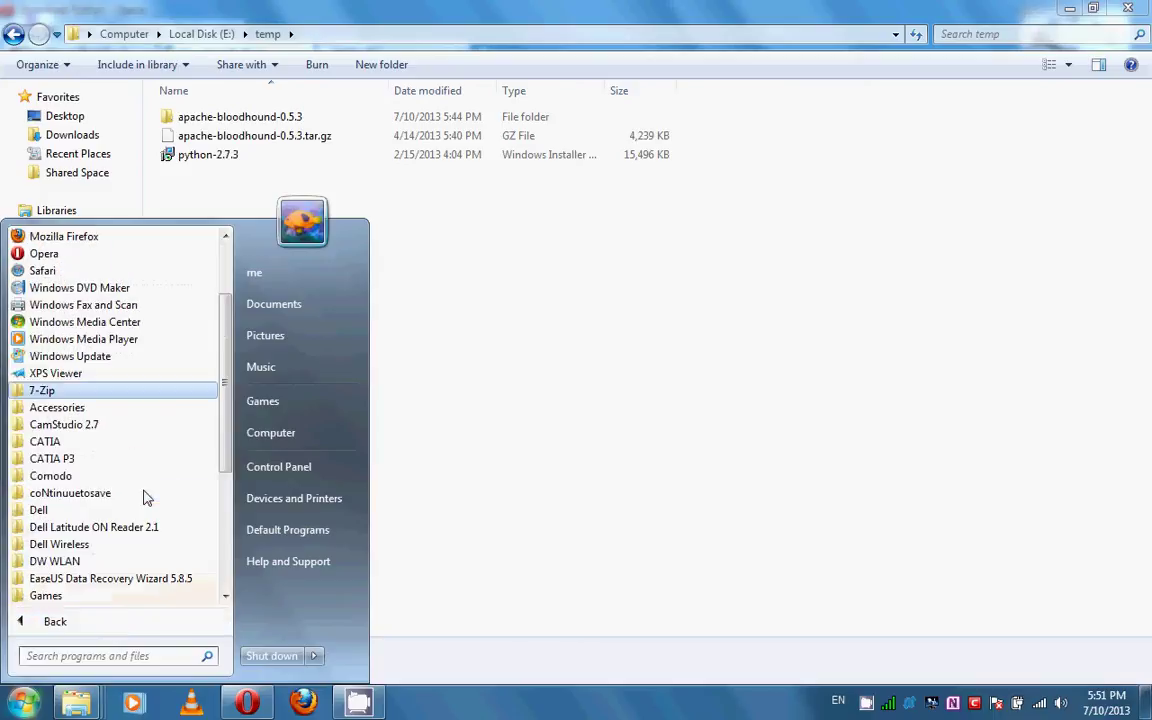
{"action": "scroll", "coordinate": [146, 497], "scroll_direction": "down", "scroll_amount": 1}
{"action": "scroll", "coordinate": [135, 470], "scroll_direction": "down", "scroll_amount": 3}
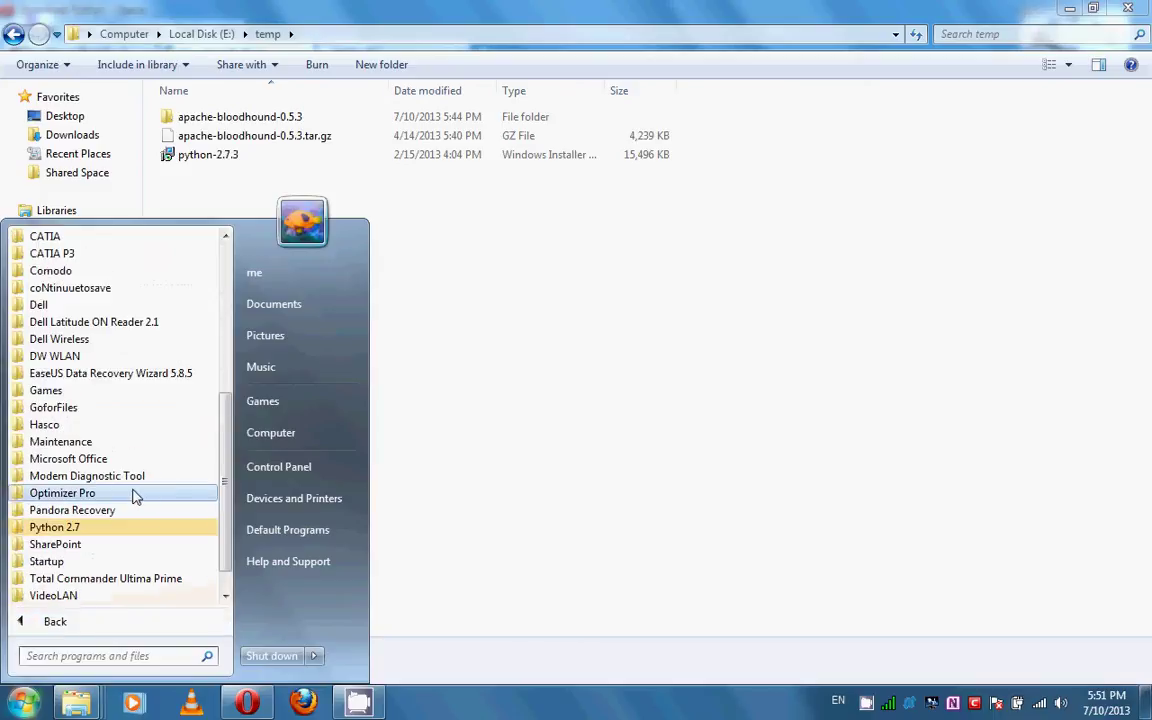
{"action": "left_click", "coordinate": [70, 527]}
{"action": "scroll", "coordinate": [125, 465], "scroll_direction": "down", "scroll_amount": 1}
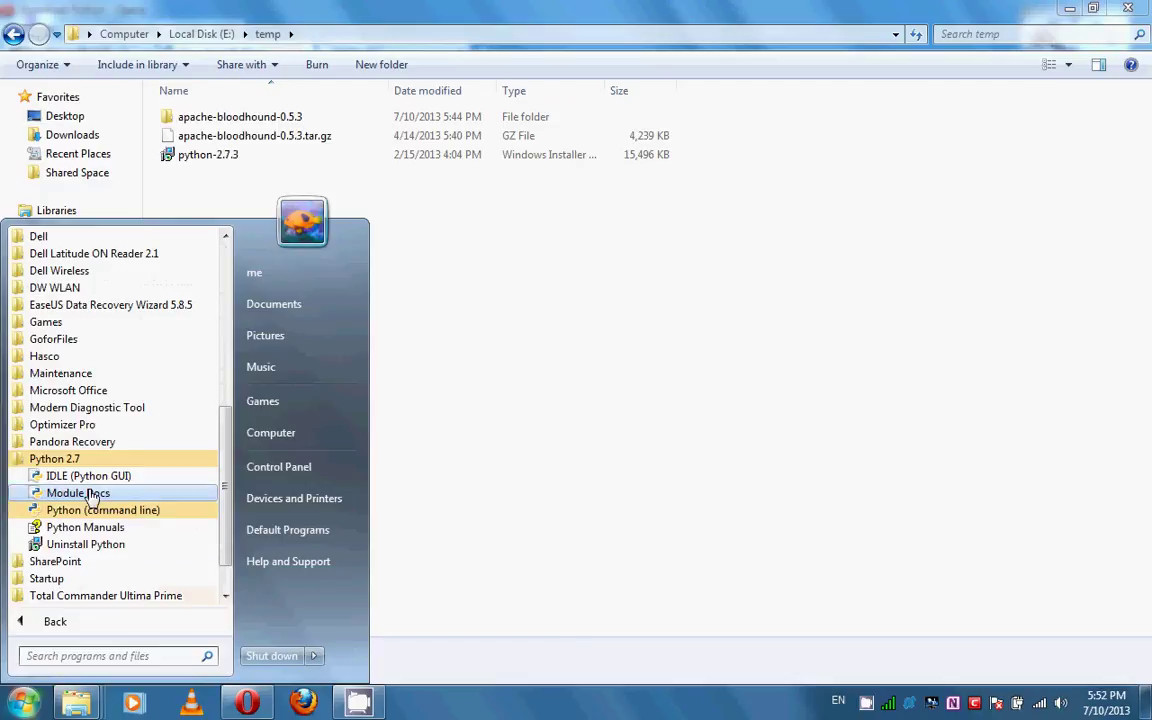
{"action": "left_click", "coordinate": [532, 488]}
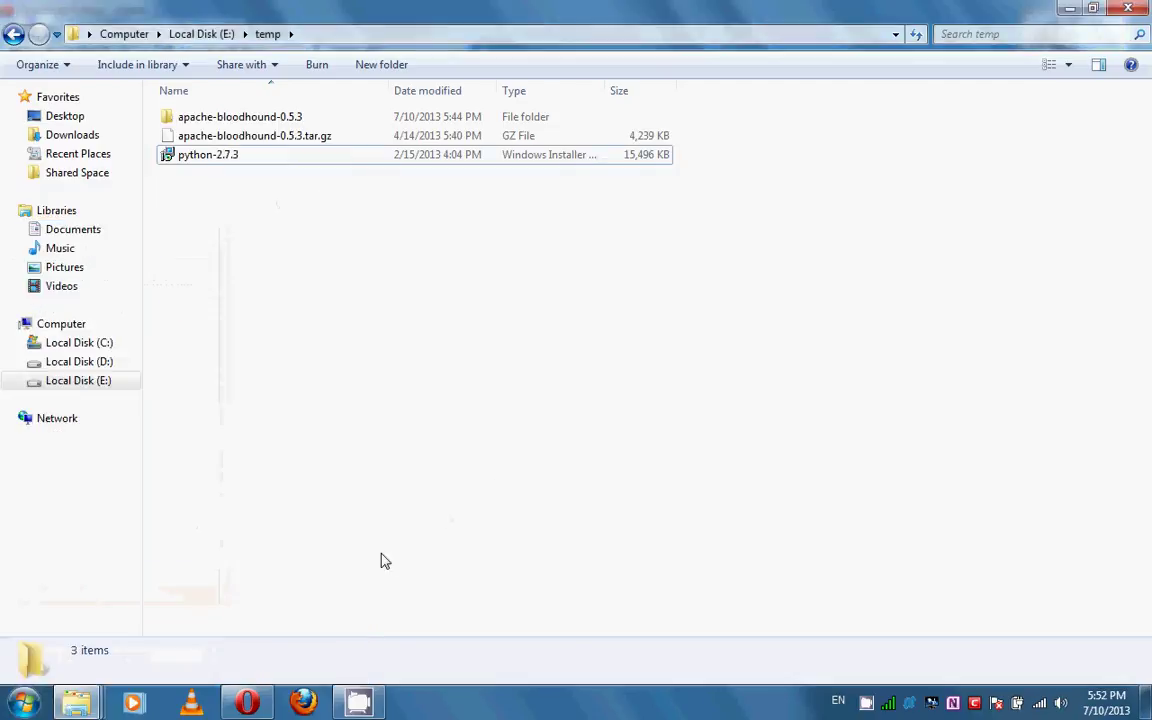
- Open the advanced system settings from the desktop Computer object's properties, authorising access as administrator
{"action": "left_click", "coordinate": [1147, 703]}
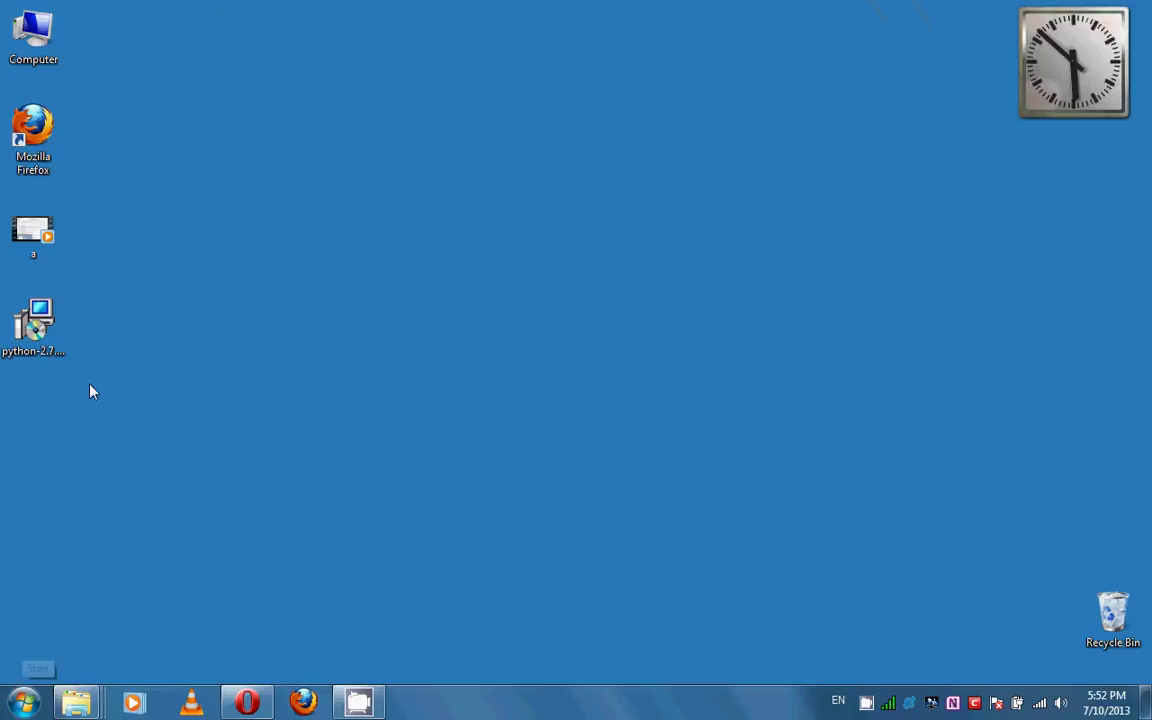
{"action": "right_click", "coordinate": [30, 48]}
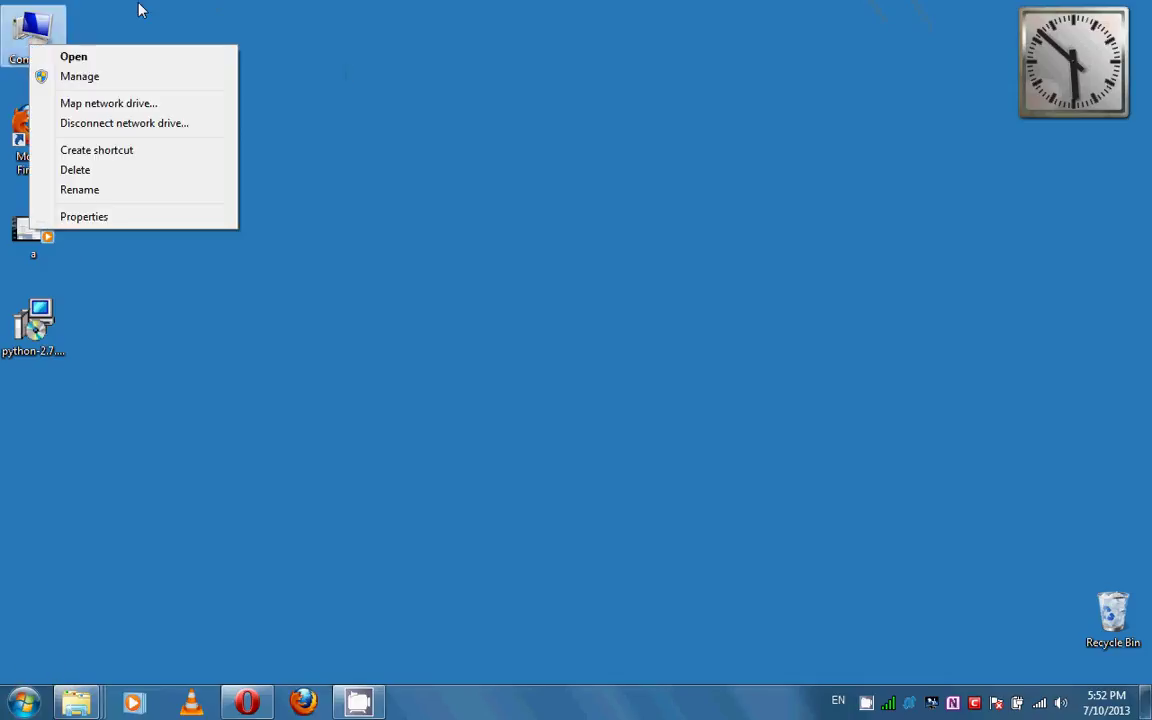
{"action": "left_click", "coordinate": [125, 27]}
{"action": "right_click", "coordinate": [93, 32]}
{"action": "left_click", "coordinate": [40, 35]}
{"action": "right_click", "coordinate": [41, 37]}
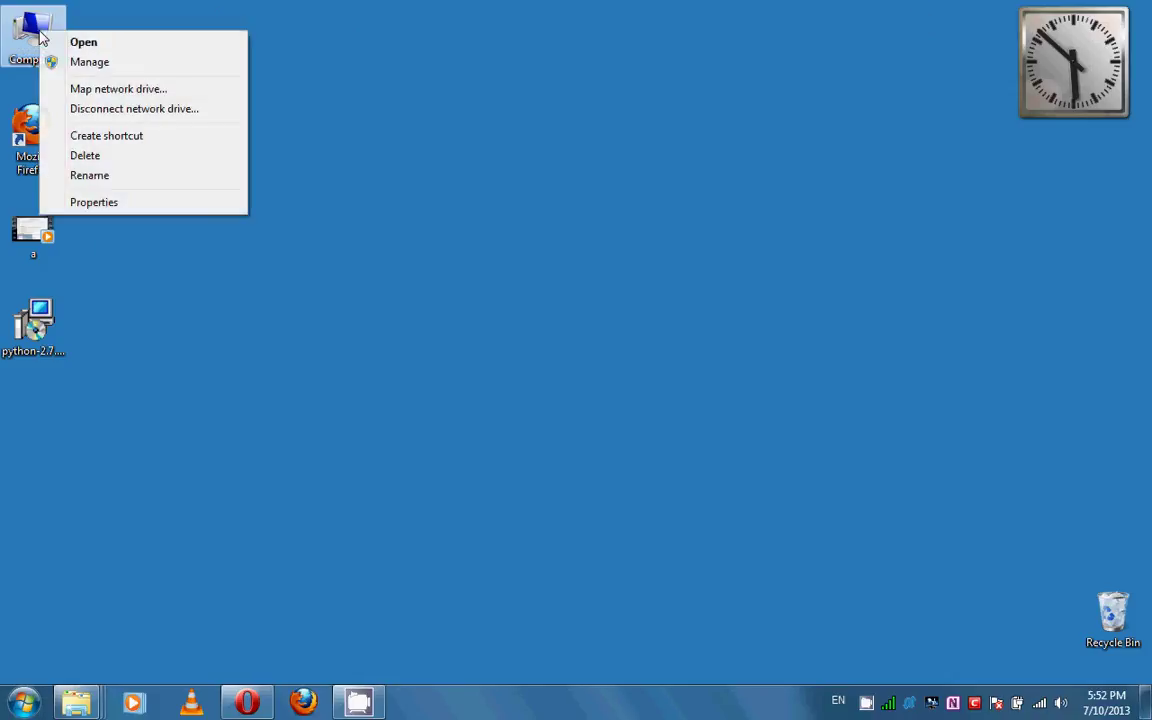
{"action": "left_click", "coordinate": [105, 203]}
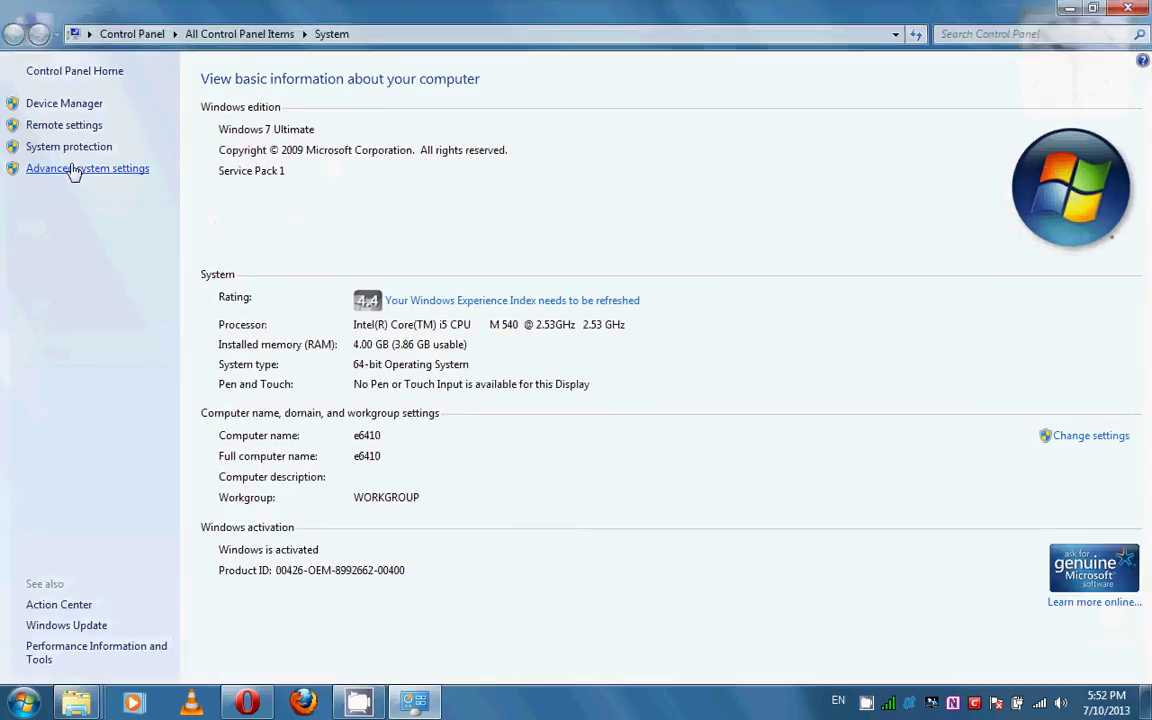
{"action": "left_click", "coordinate": [118, 172]}
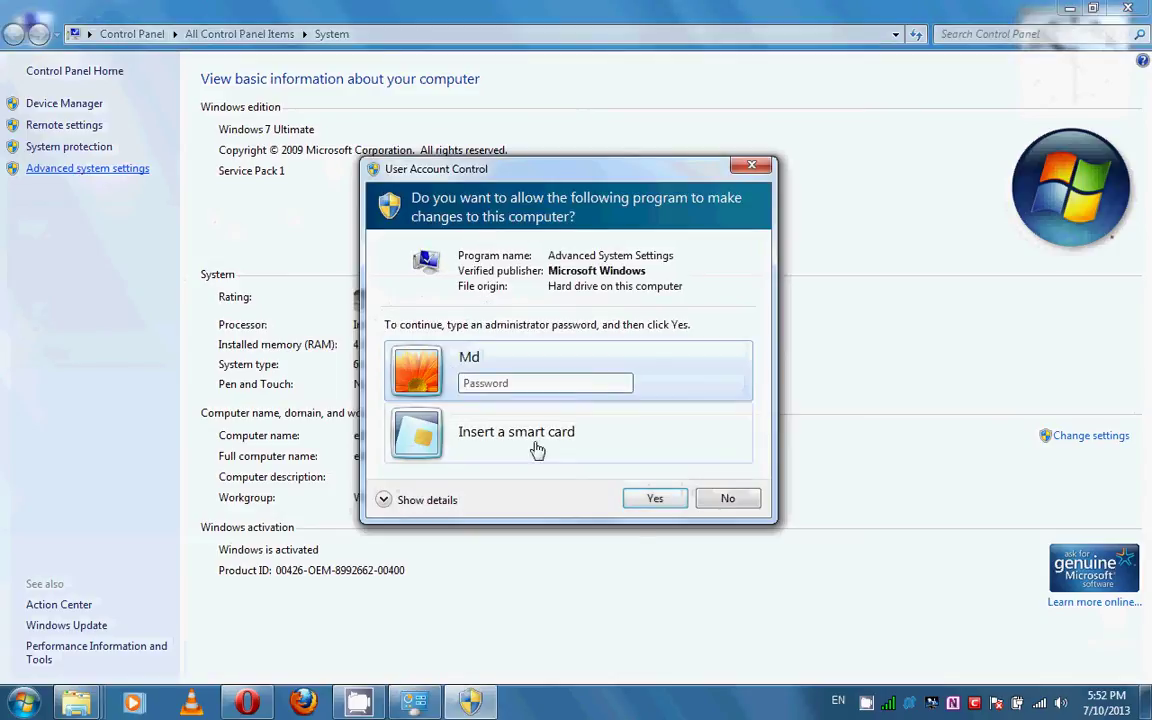
{"action": "left_click", "coordinate": [650, 498]}
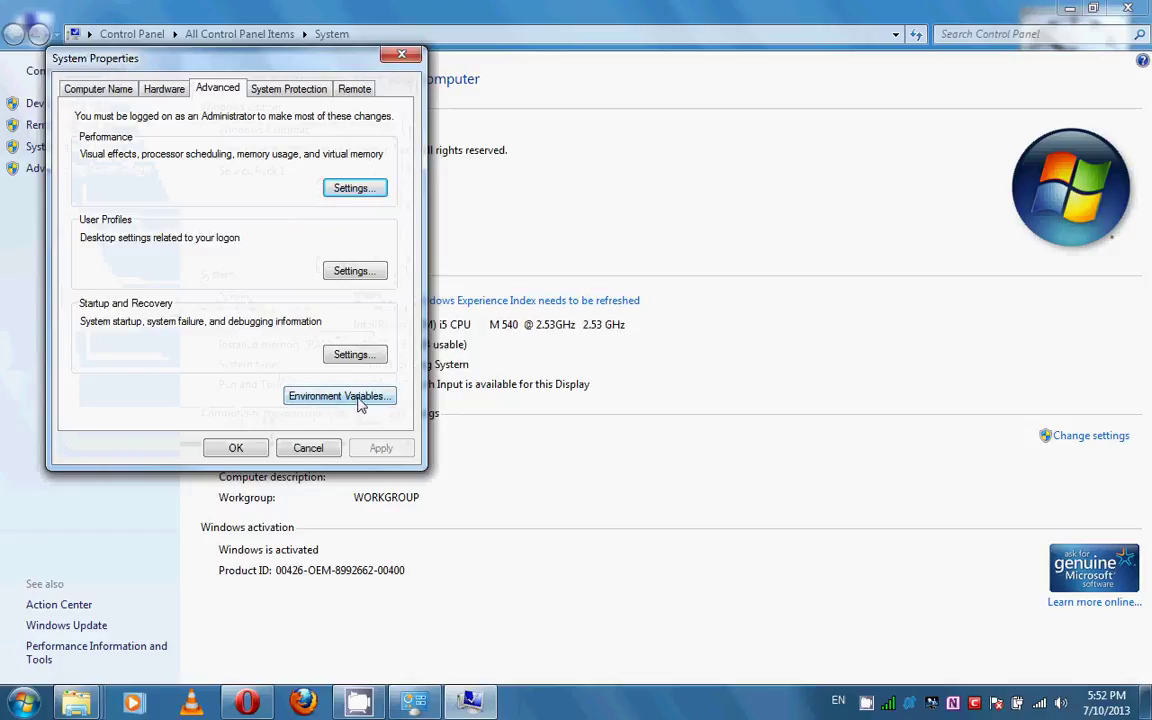
- Edit the system variable Path in the environment variables and append ;C:\Python27 to its value
{"action": "left_click", "coordinate": [360, 401]}
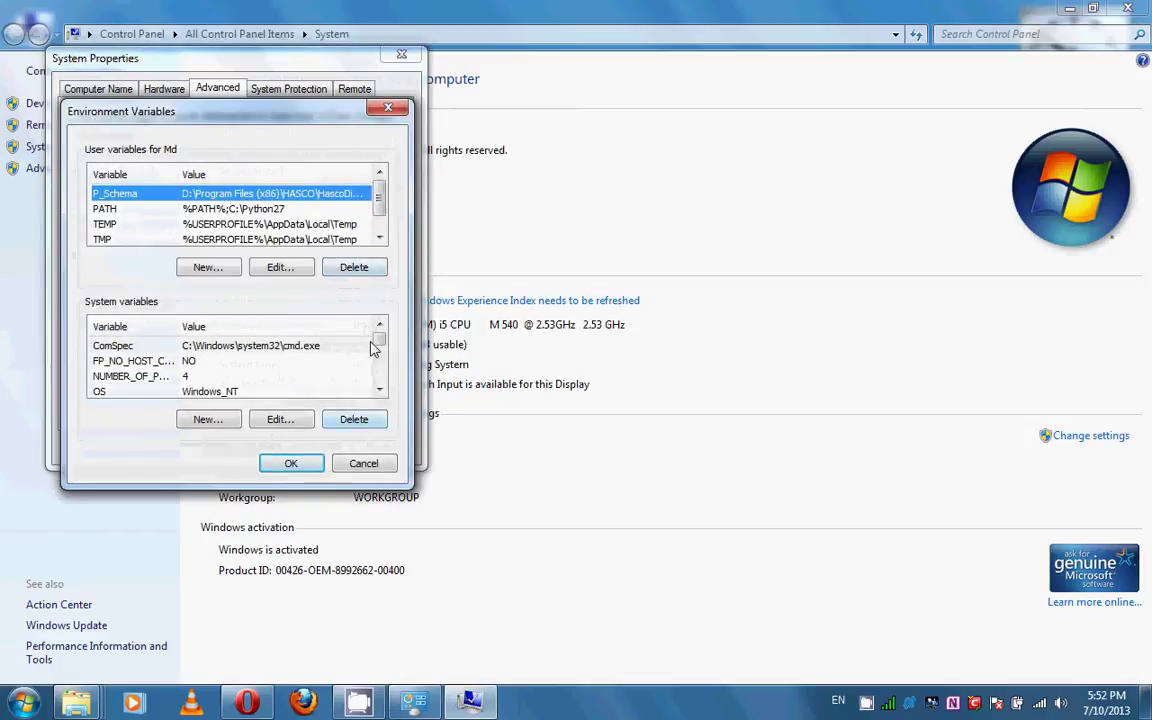
{"action": "mouse_move", "coordinate": [380, 343]}
{"action": "left_mouse_down"}
{"action": "mouse_move", "coordinate": [380, 378]}
{"action": "mouse_move", "coordinate": [380, 347]}
{"action": "left_mouse_up"}
{"action": "left_click", "coordinate": [200, 361]}
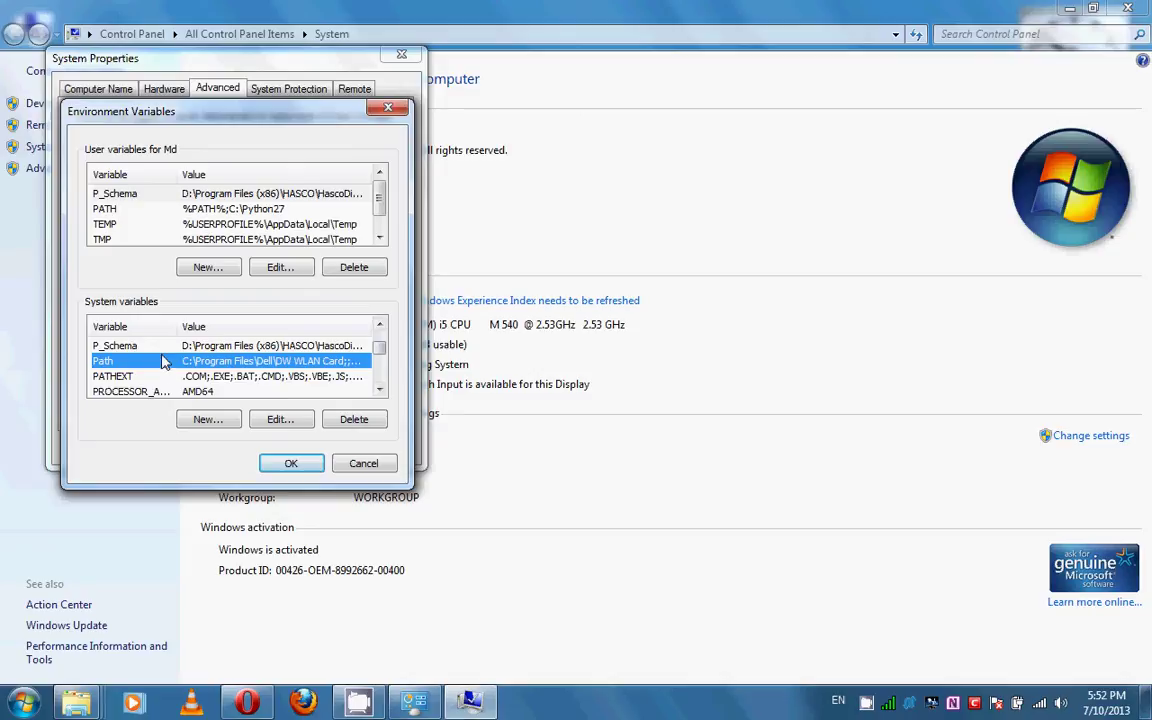
{"action": "left_click", "coordinate": [285, 420]}
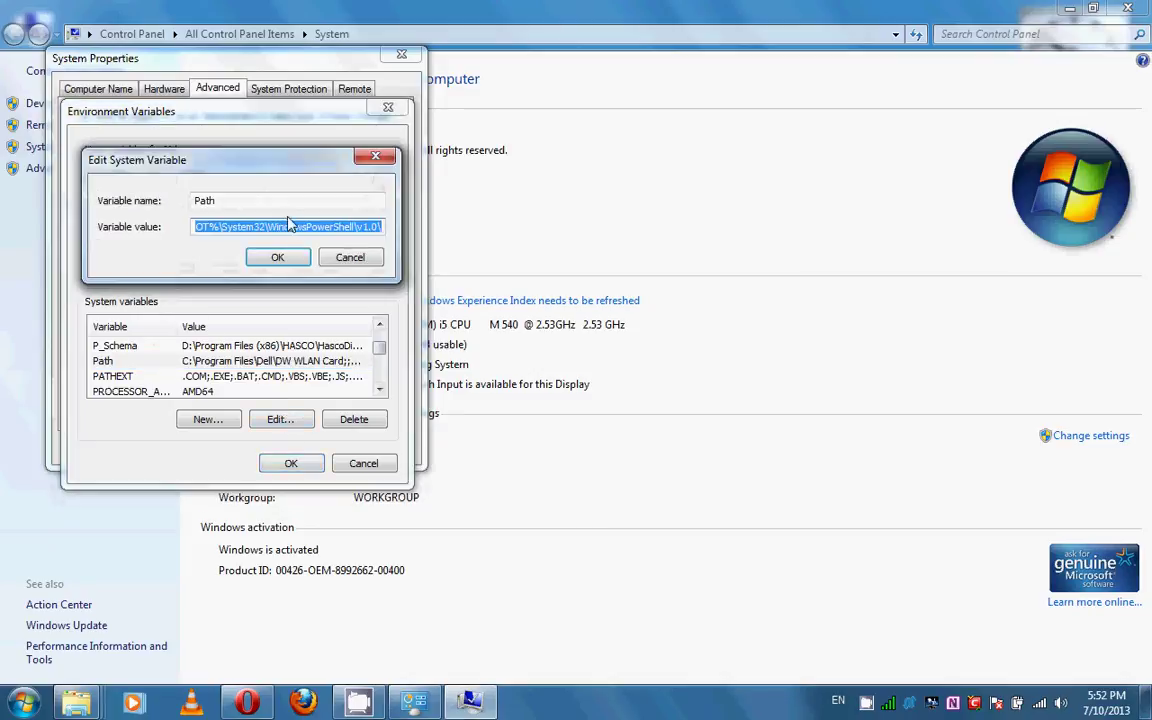
{"action": "left_click", "coordinate": [282, 205]}
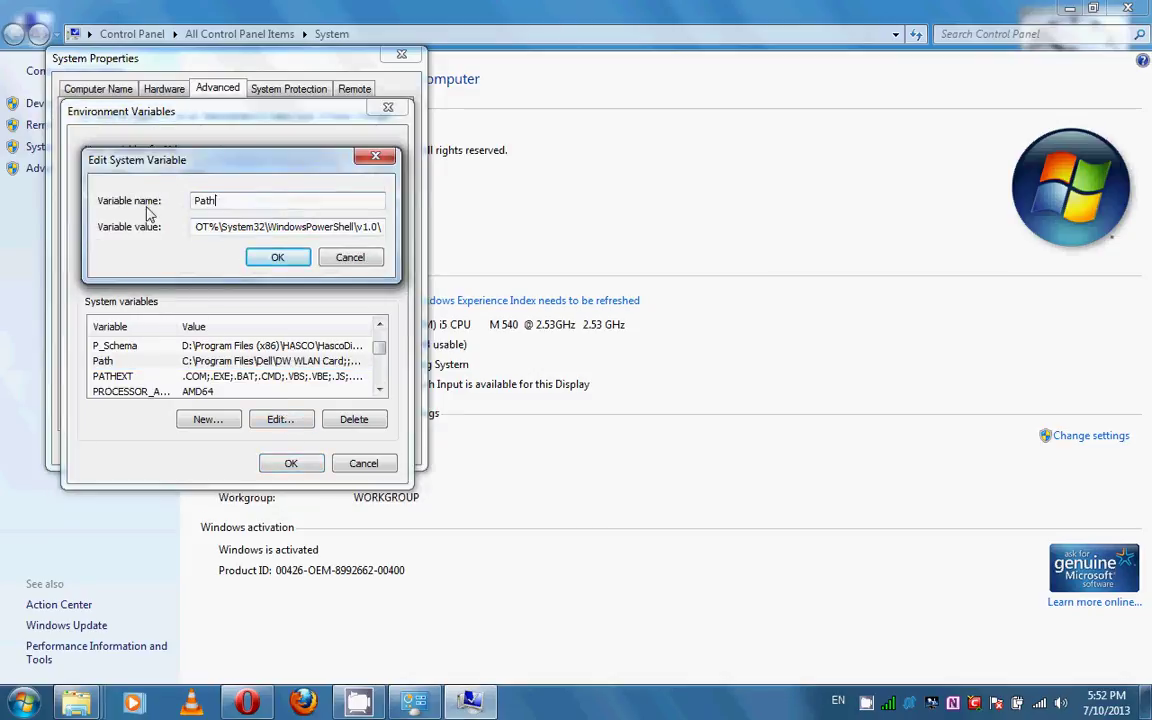
{"action": "left_click", "coordinate": [208, 226]}
{"action": "type", "text": ";"}
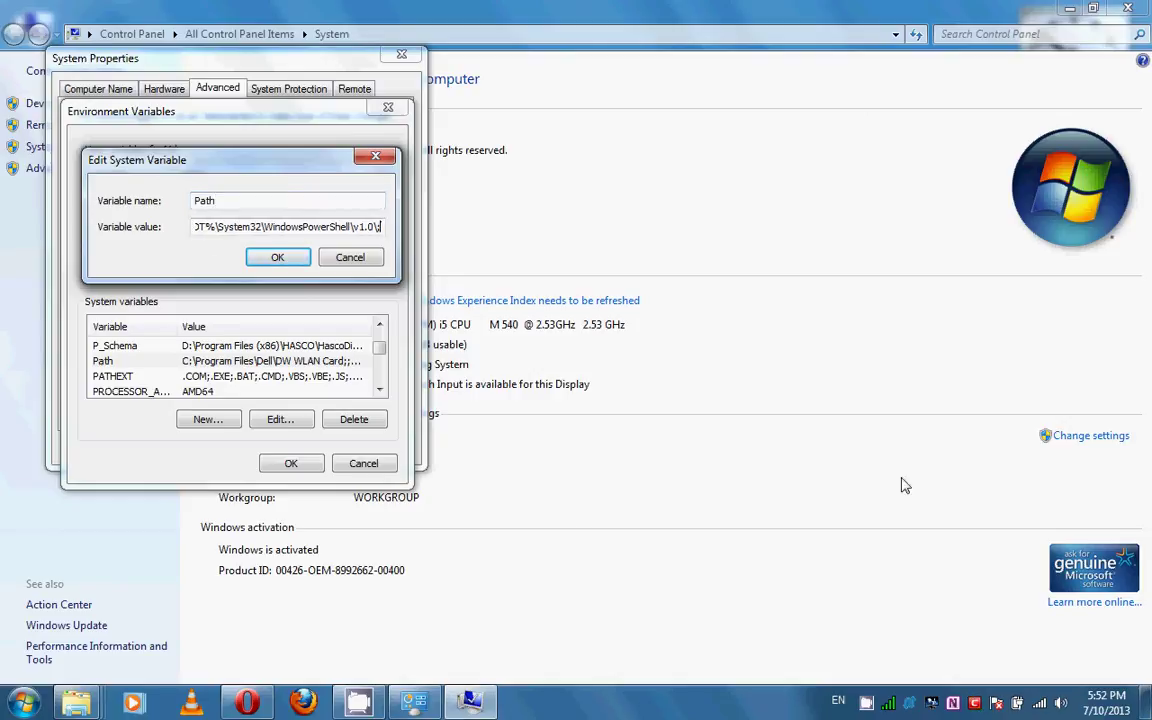
{"action": "type", "text": "C"}
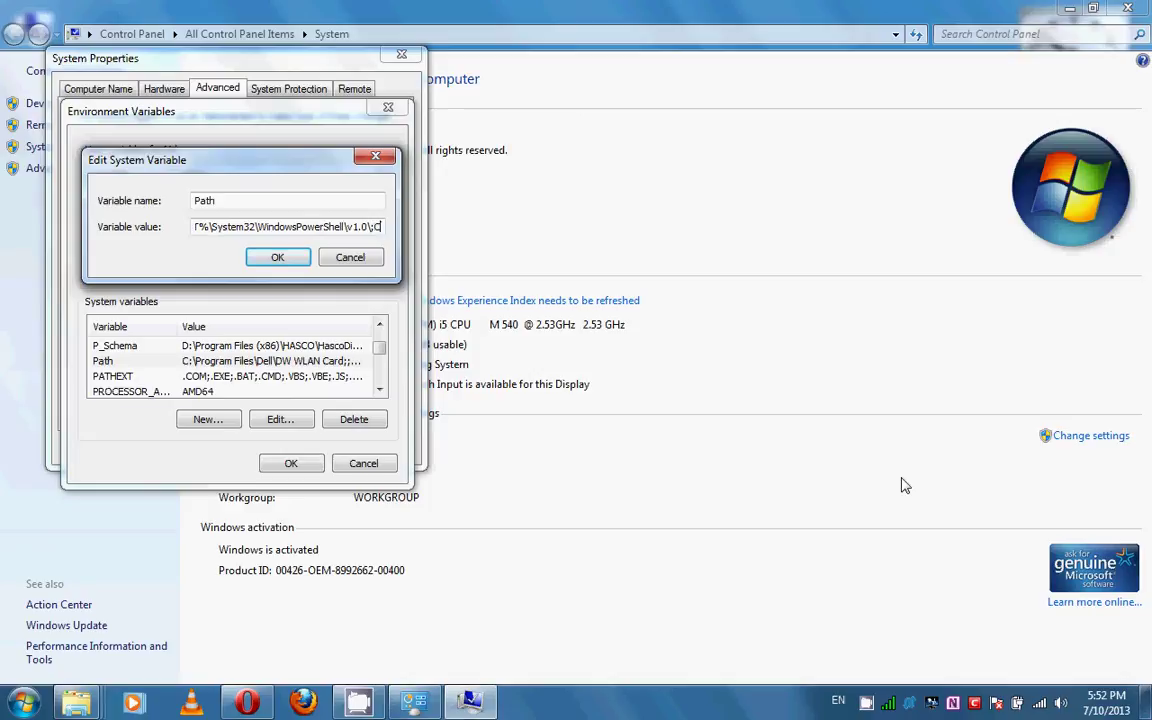
{"action": "type", "text": ":"}
{"action": "type", "text": "\\"}
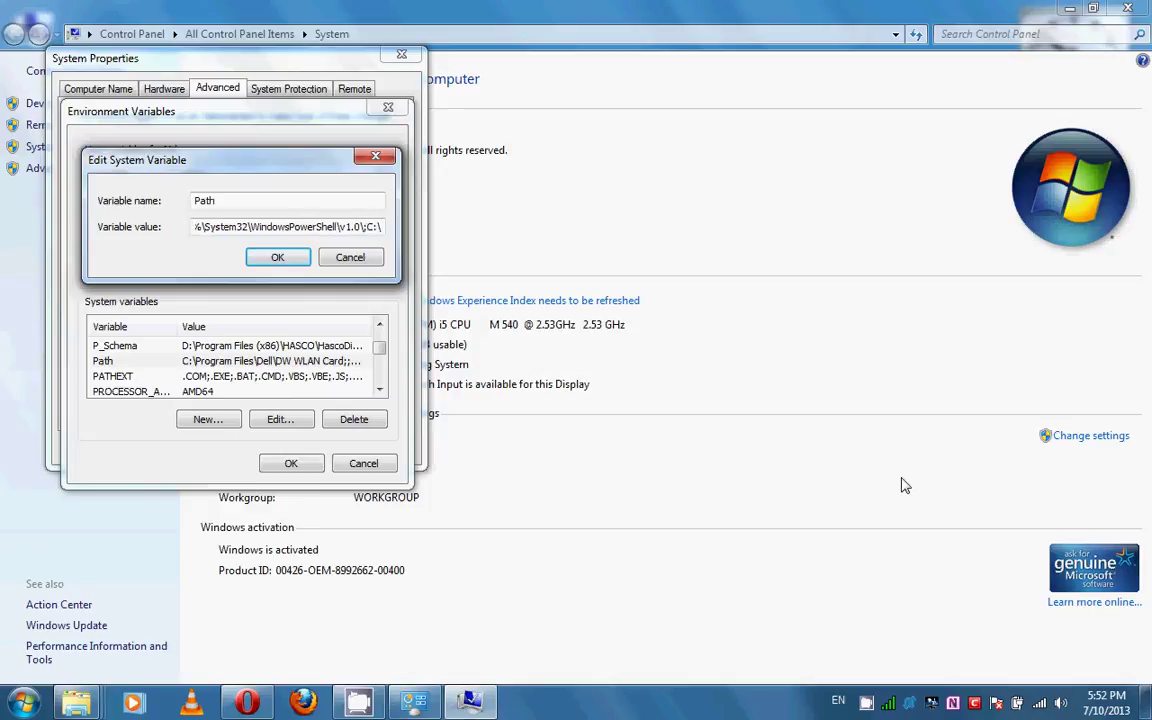
{"action": "type", "text": "Python"}
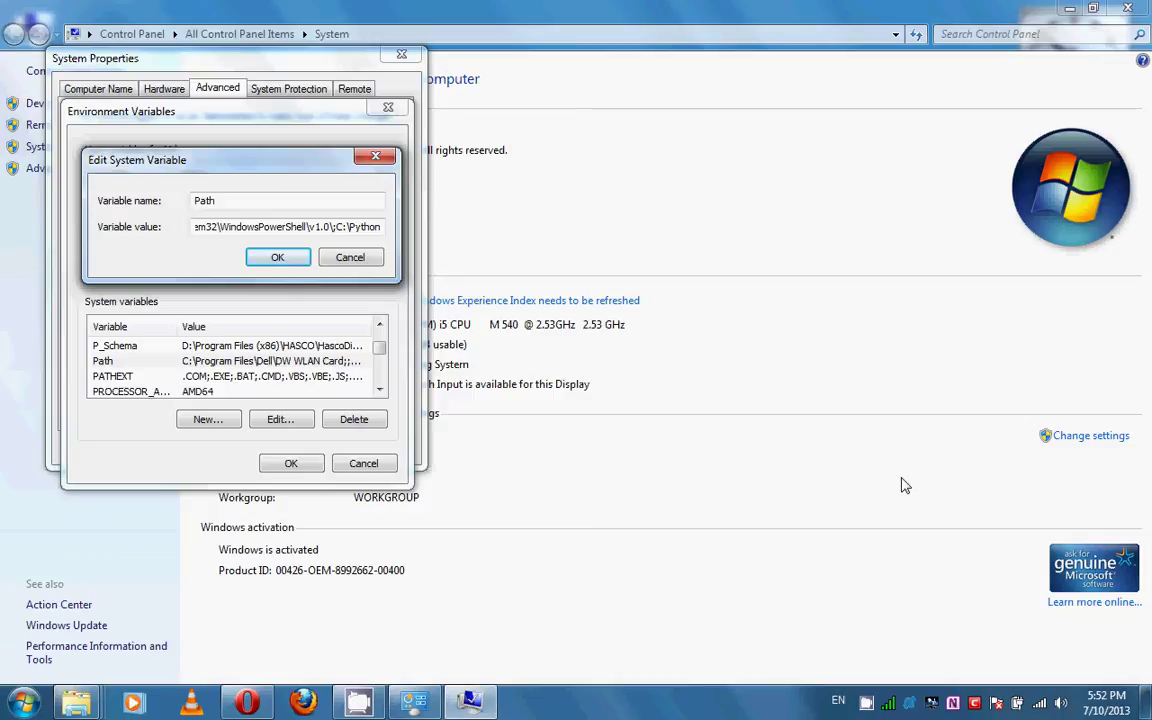
{"action": "type", "text": "27"}
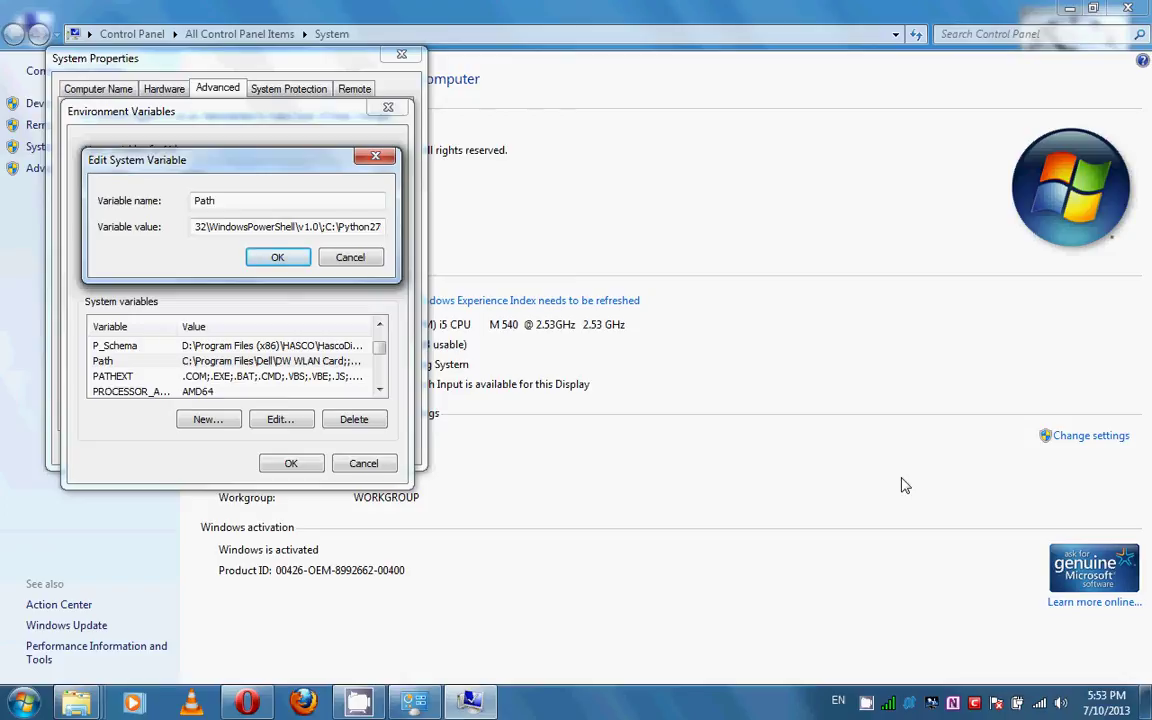
- Append ;C:\Python27\Scripts to the end of the Path variable's value
{"action": "type", "text": ";C:\\"}
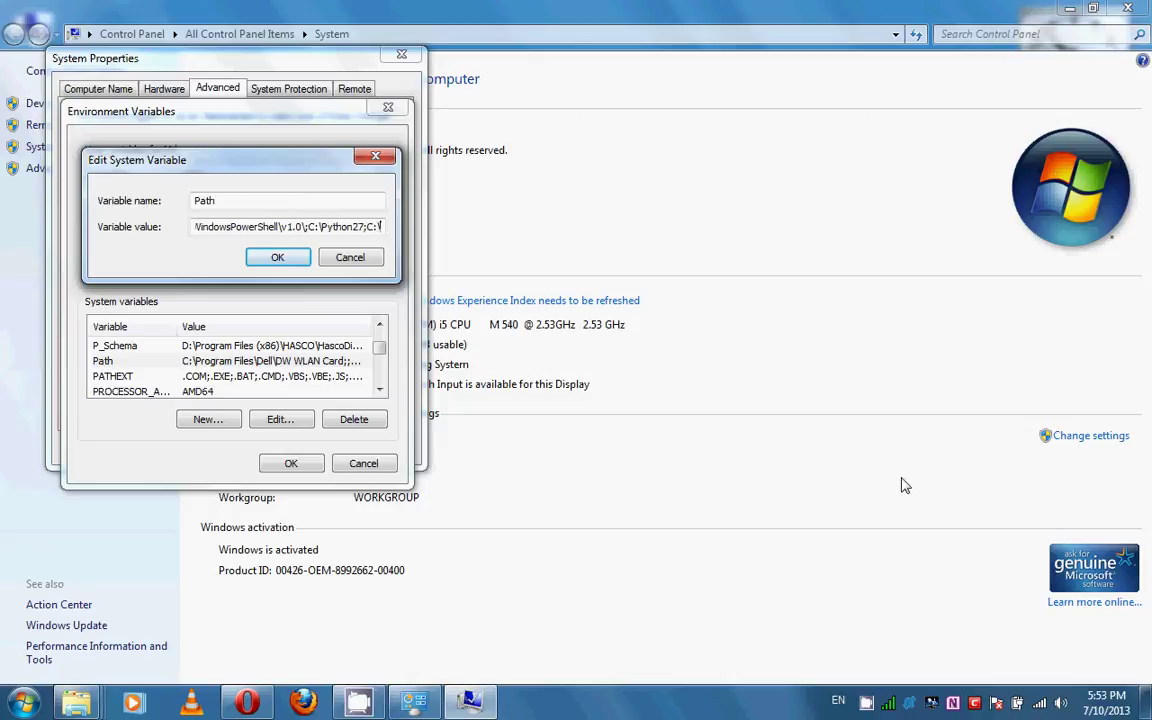
{"action": "type", "text": "Python"}
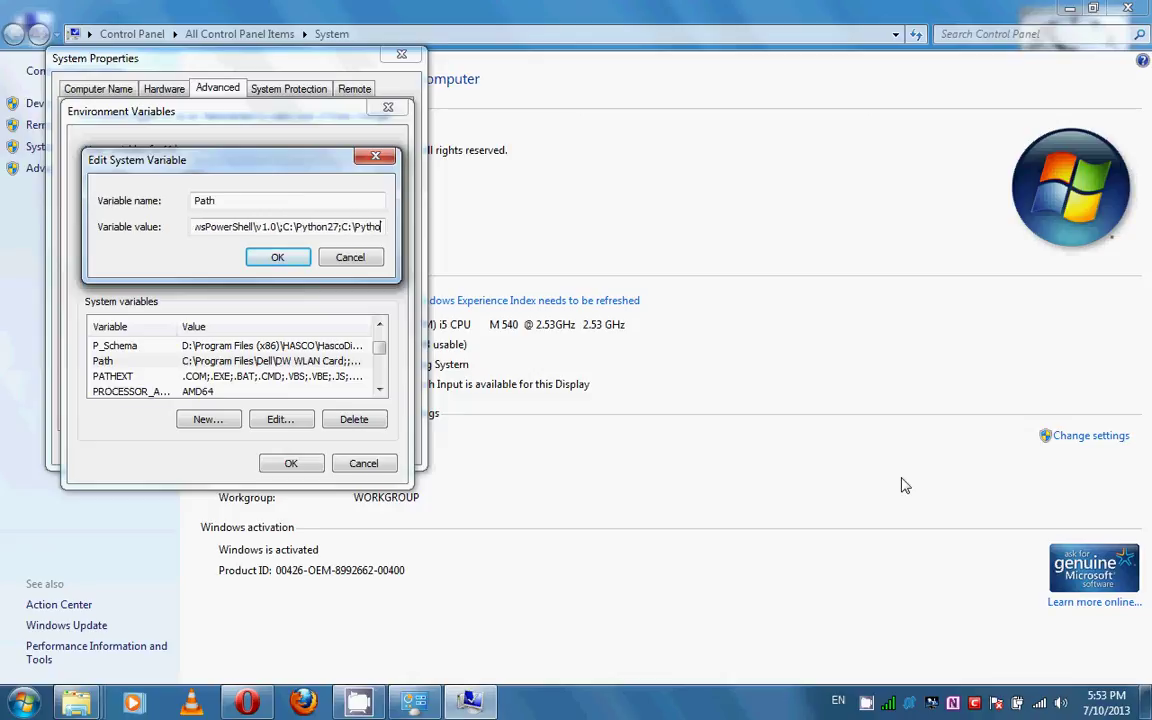
{"action": "type", "text": "27"}
{"action": "type", "text": "\\"}
{"action": "type", "text": "S"}
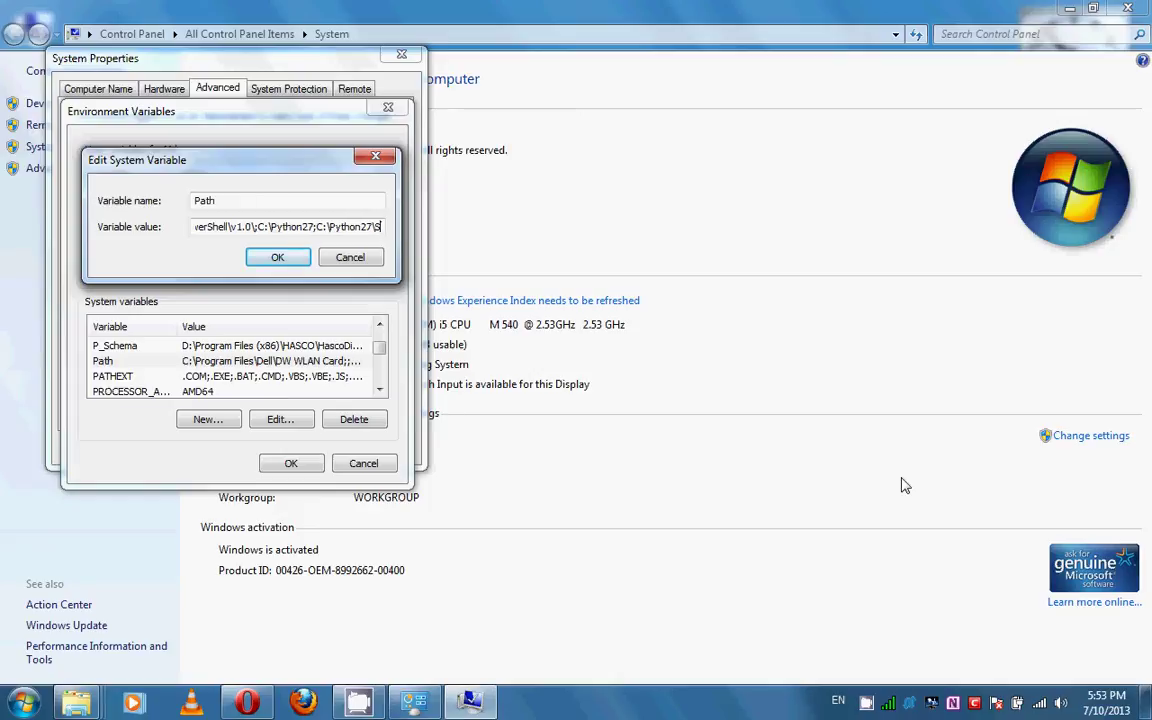
{"action": "type", "text": "cripts"}
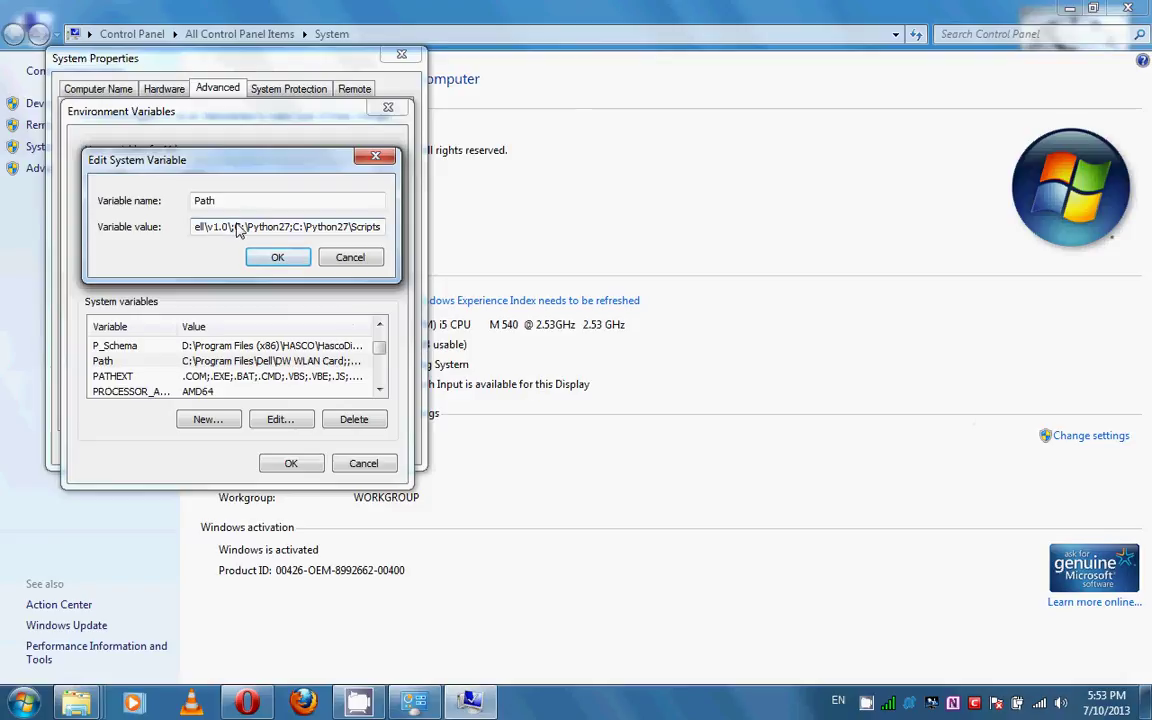
- Review the two added Python entries in the Path value and save the changes, closing System Properties
{"action": "left_click_drag", "start_coordinate": [235, 228], "coordinate": [291, 218]}
{"action": "left_click", "coordinate": [299, 232]}
{"action": "left_click_drag", "start_coordinate": [291, 227], "coordinate": [398, 256]}
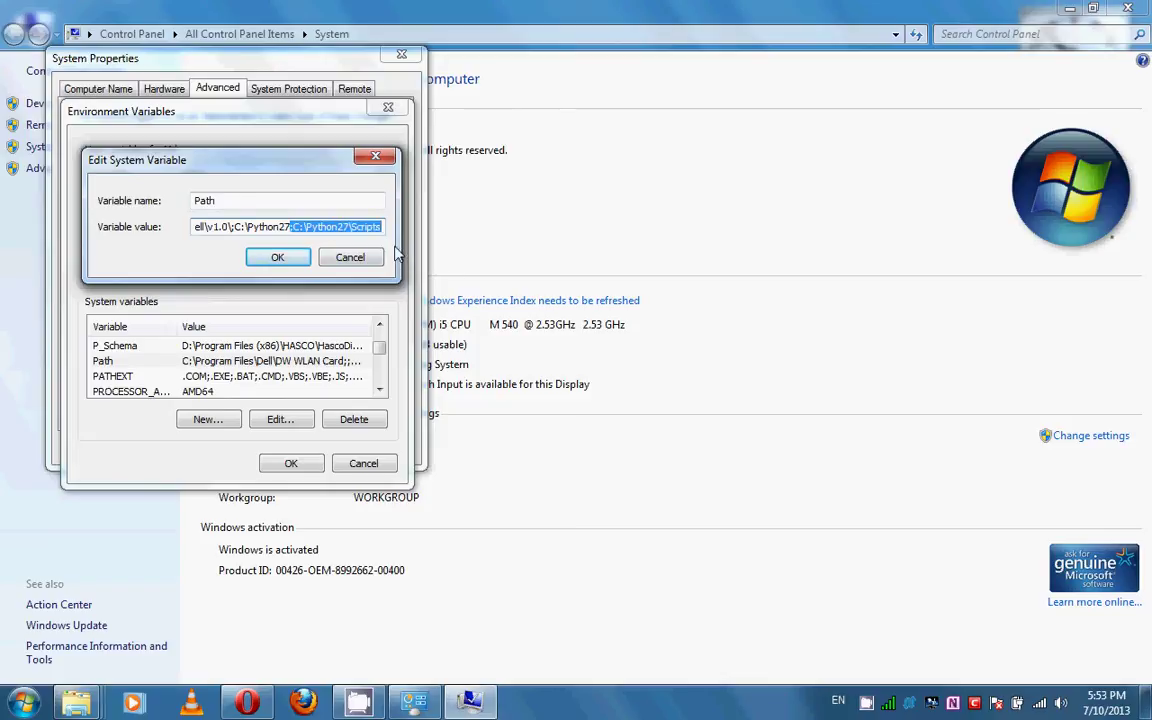
{"action": "left_click", "coordinate": [334, 227]}
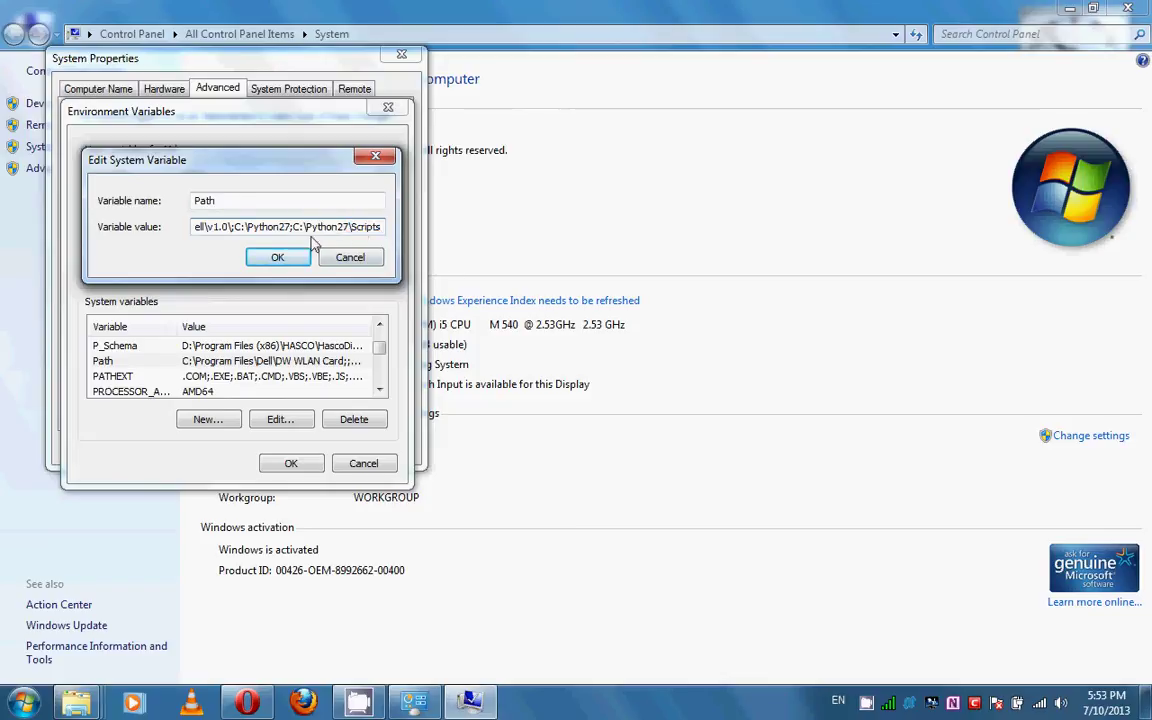
{"action": "left_click", "coordinate": [296, 266]}
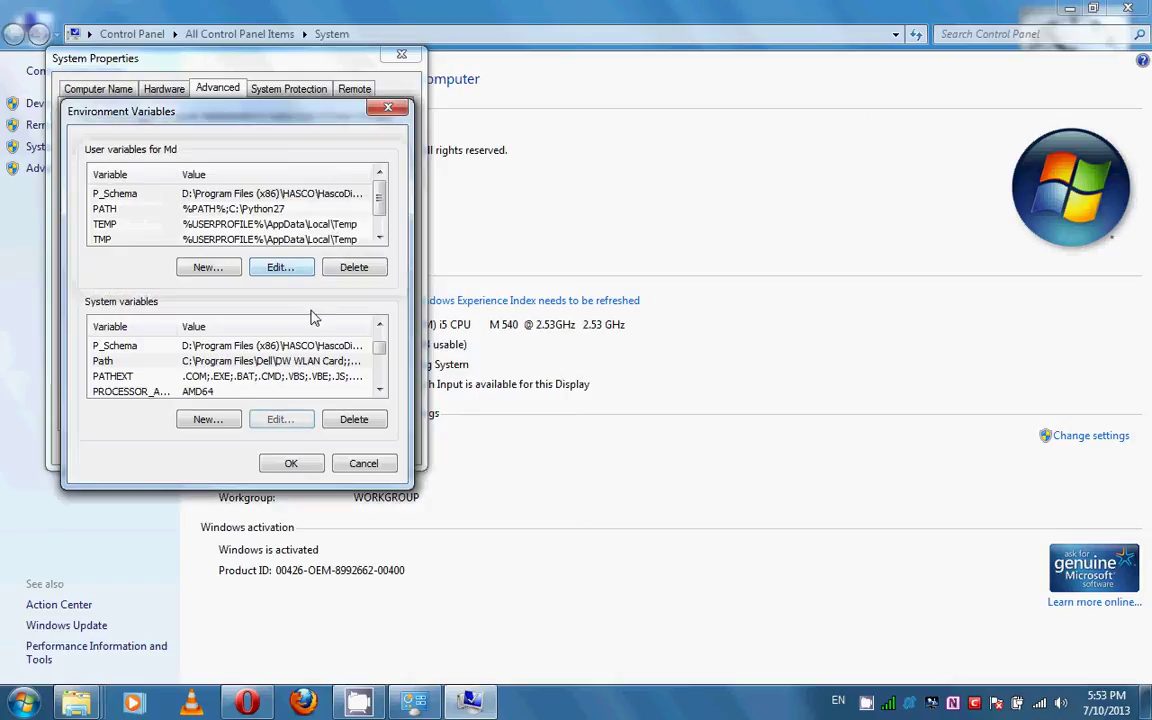
{"action": "left_click", "coordinate": [318, 465]}
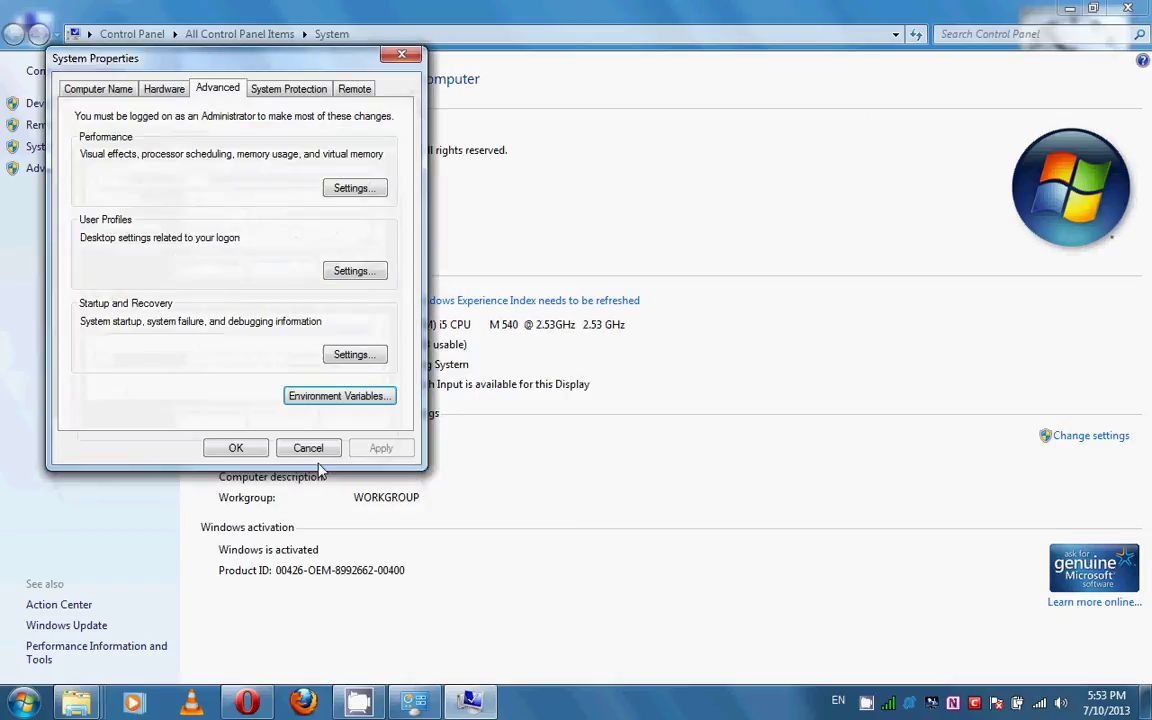
{"action": "left_click", "coordinate": [245, 451]}
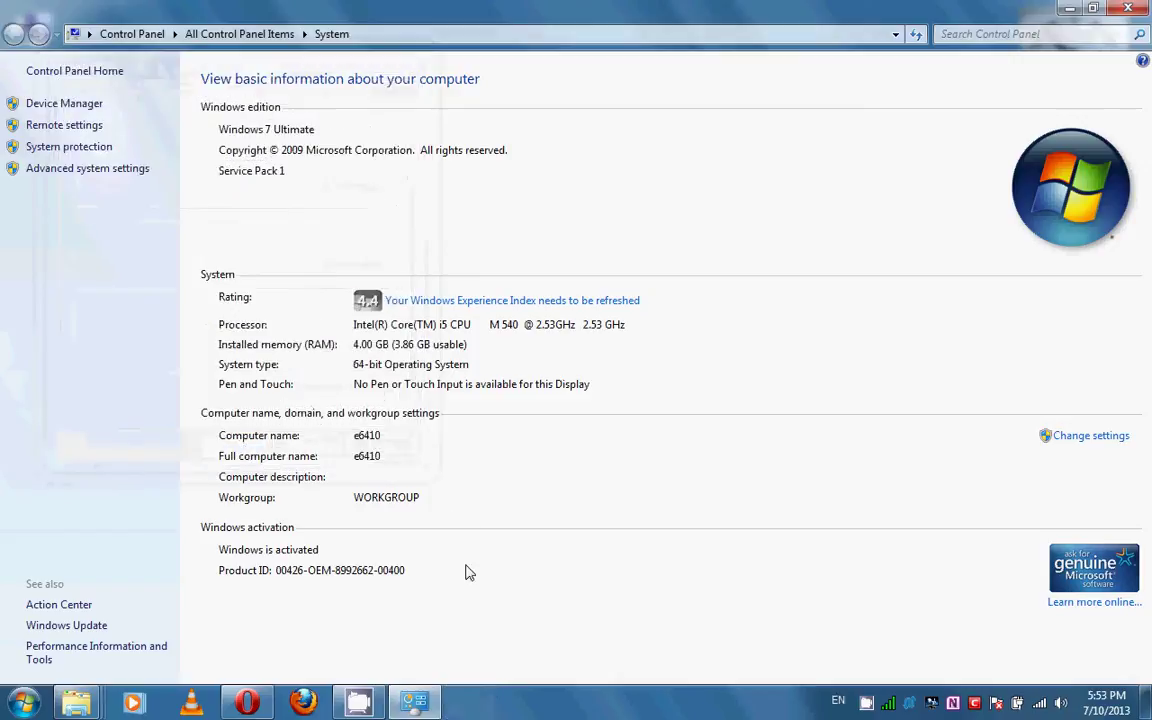
- Open a Command Prompt with cmd and run python to test the Path setting
{"action": "key", "text": "super+r"}
{"action": "type", "text": "c"}
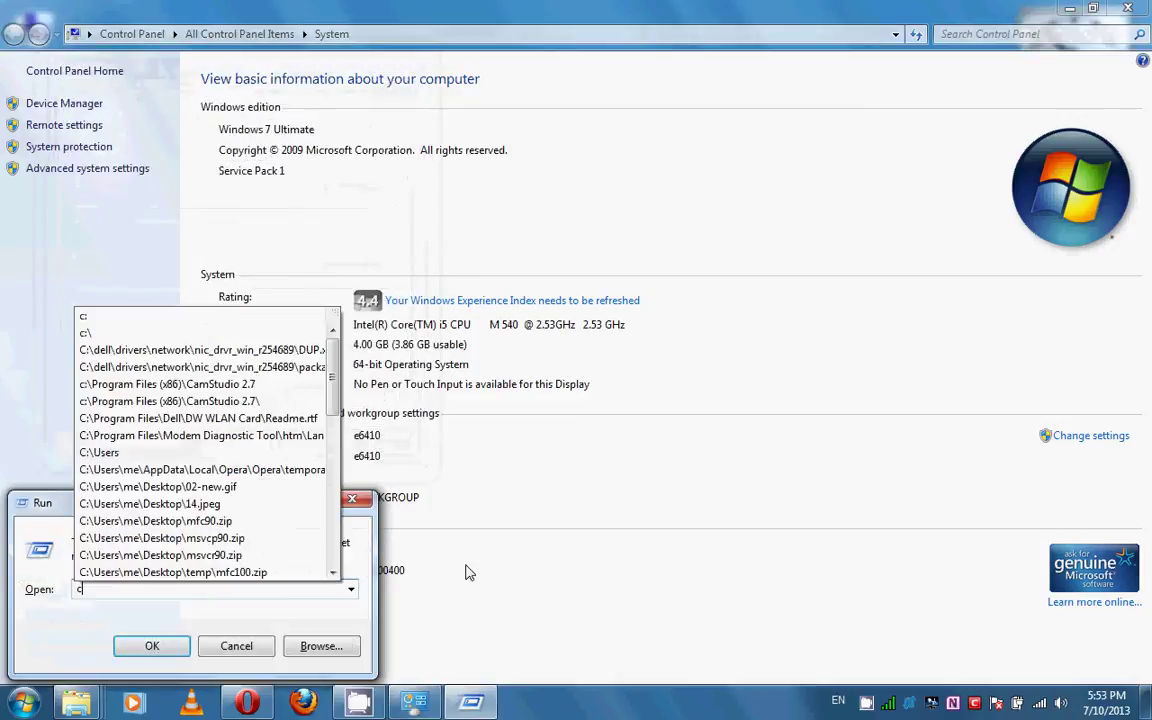
{"action": "type", "text": "md"}
{"action": "key", "text": "Return"}
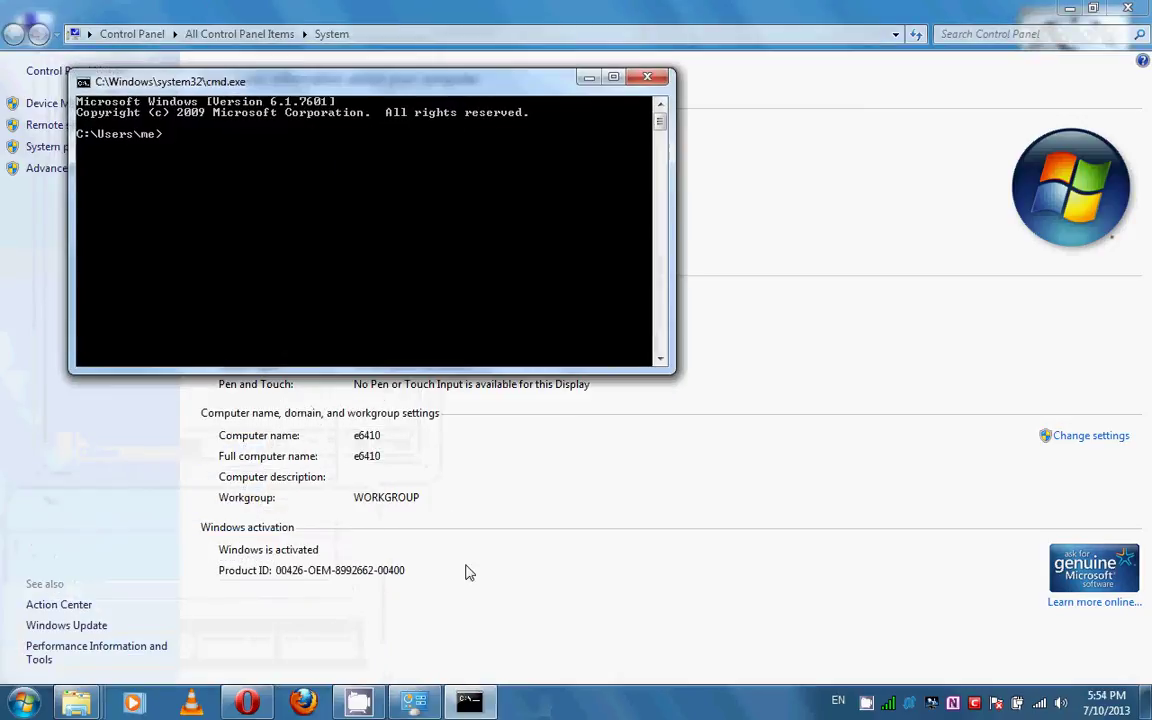
{"action": "type", "text": "python"}
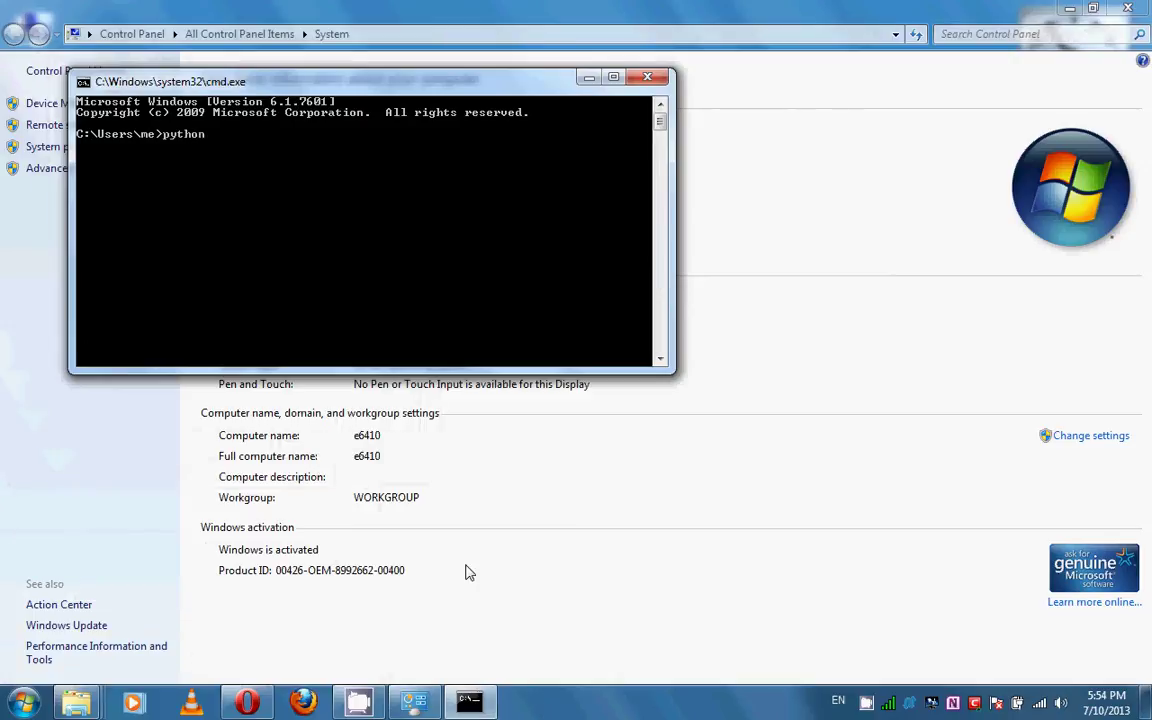
{"action": "key", "text": "Return"}
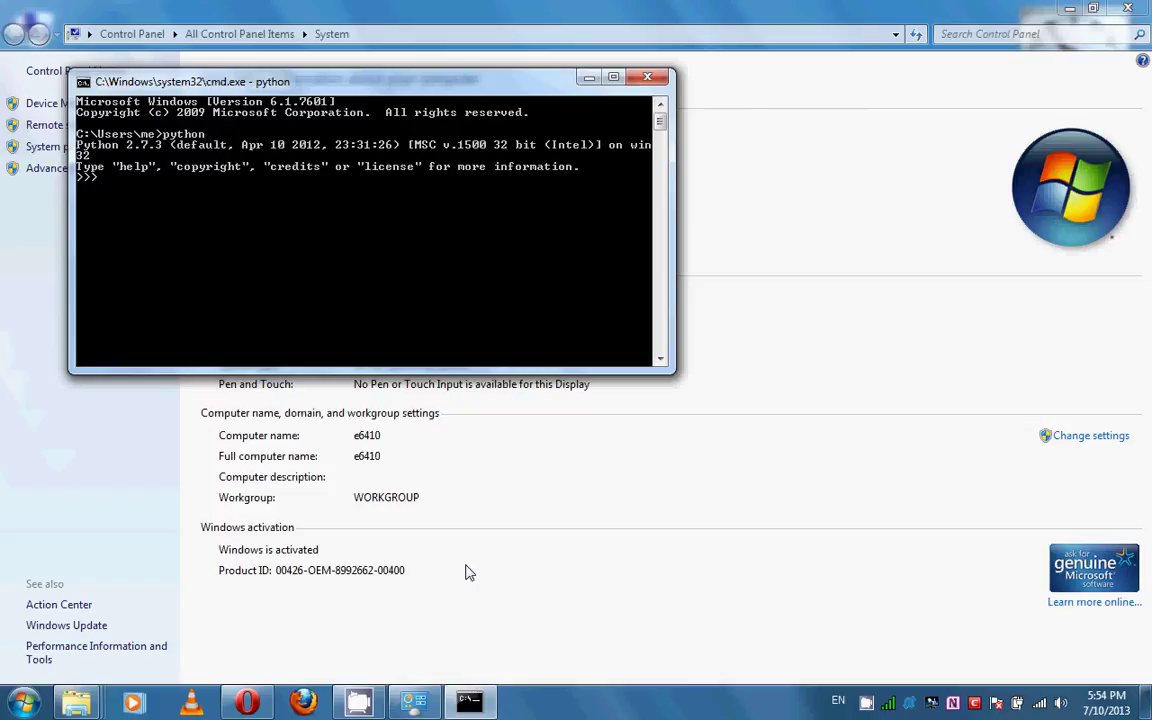
- Exit the Python interpreter and return to the command prompt
{"action": "key", "text": "ctrl+d"}
{"action": "key", "text": "BackSpace"}
{"action": "key", "text": "ctrl+z"}
{"action": "key", "text": "Return"}
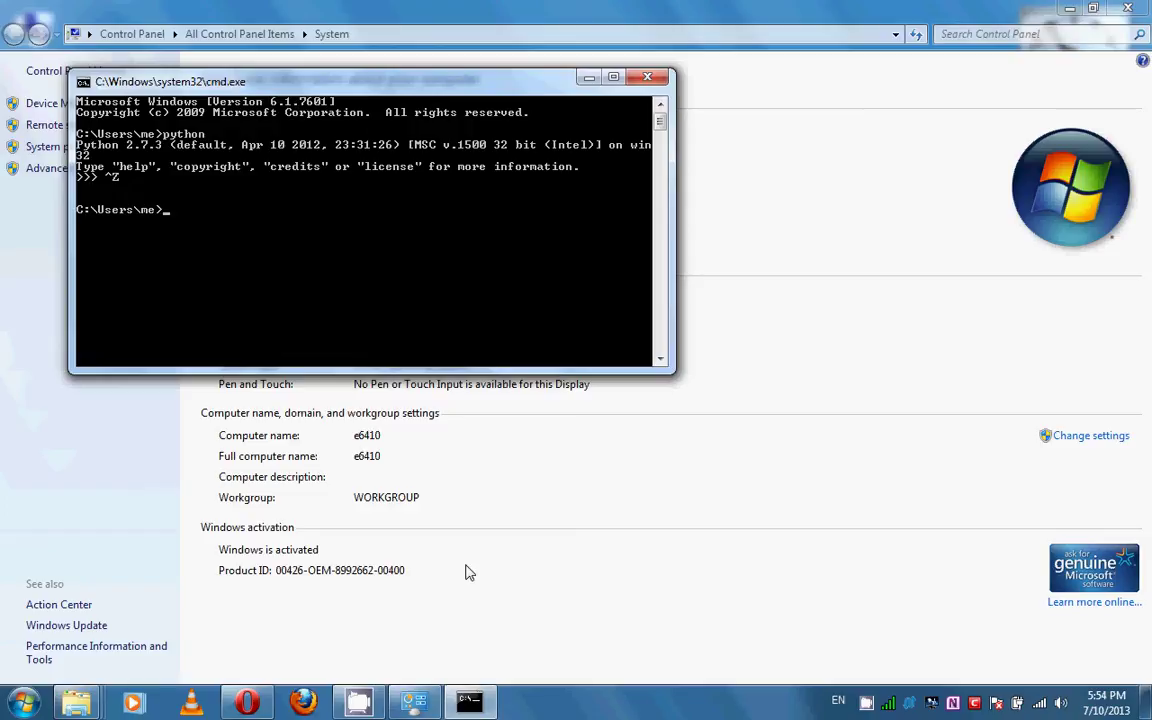
- Go up one directory with cd .., test the python command from there and exit the interpreter
{"action": "type", "text": "cd .."}
{"action": "key", "text": "Return"}
{"action": "type", "text": "python"}
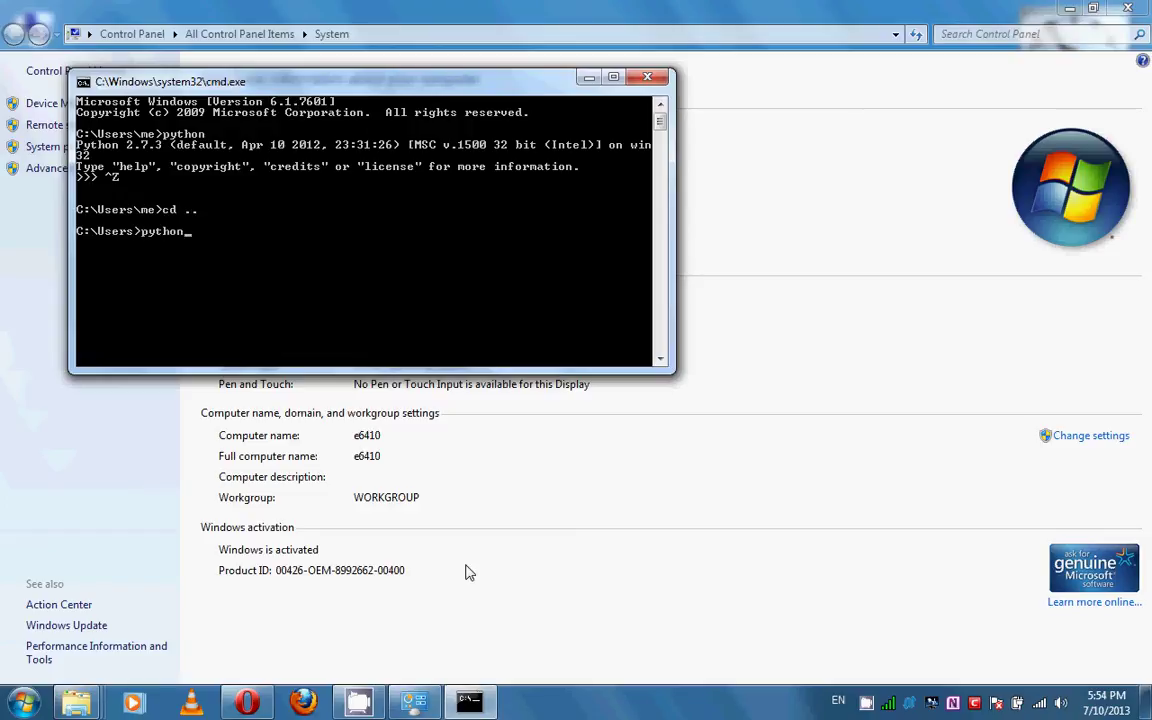
{"action": "key", "text": "Return"}
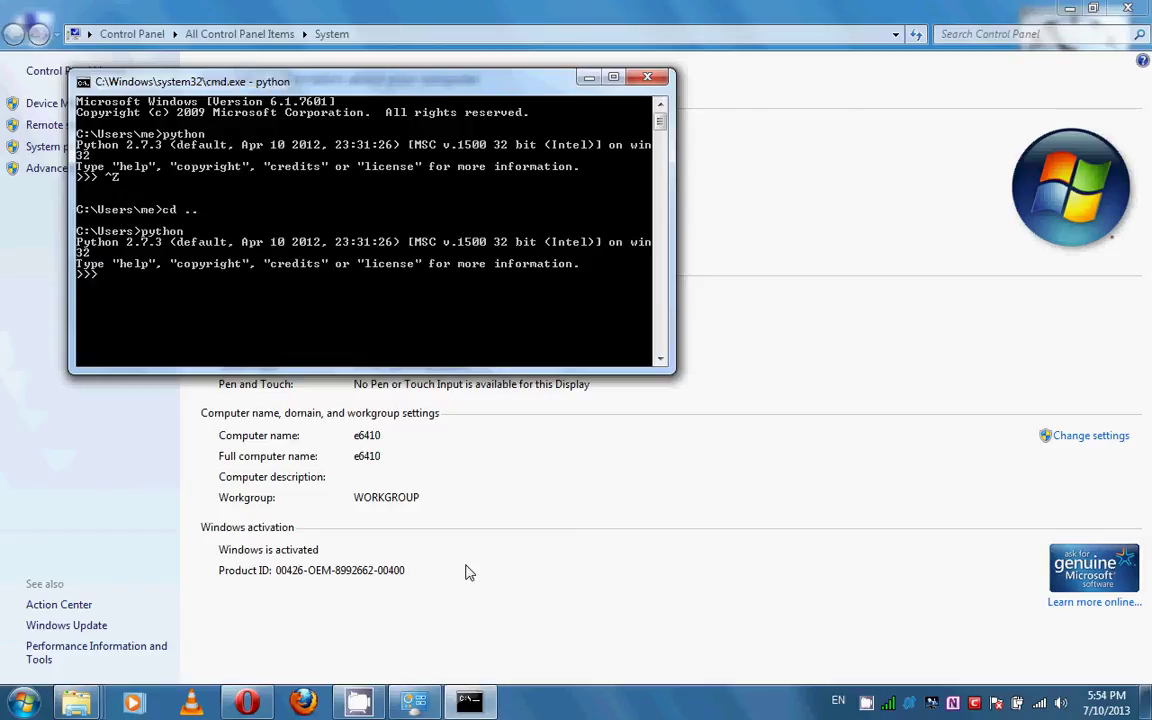
{"action": "key", "text": "ctrl+z"}
{"action": "key", "text": "Return"}
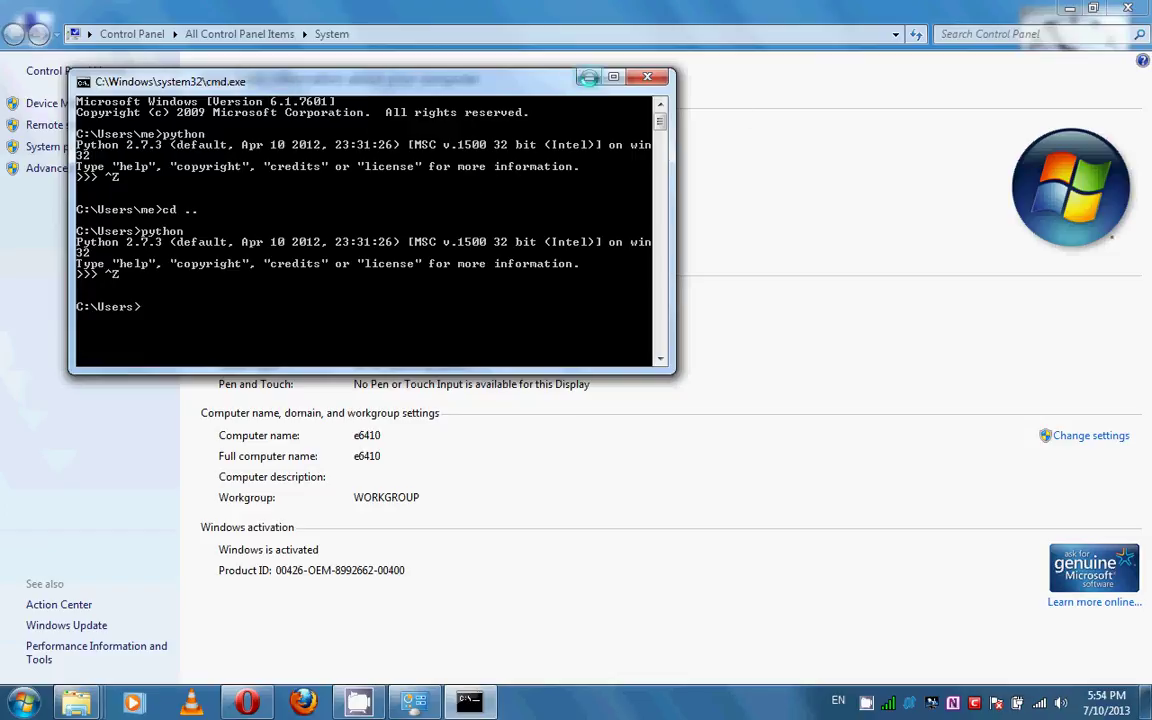
- Minimise the Command Prompt and System windows and switch to Opera to view the BloodhoundInstall page's general prerequisites
{"action": "left_click", "coordinate": [589, 77]}
{"action": "left_click", "coordinate": [1070, 8]}
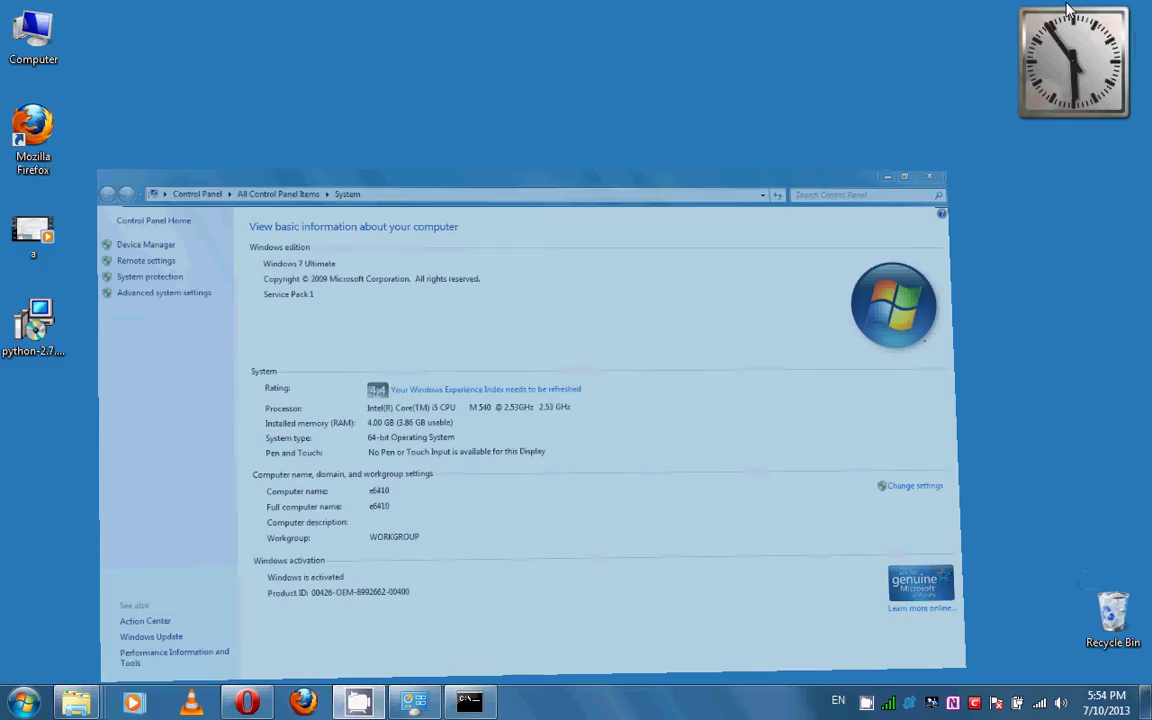
{"action": "left_click", "coordinate": [247, 702]}
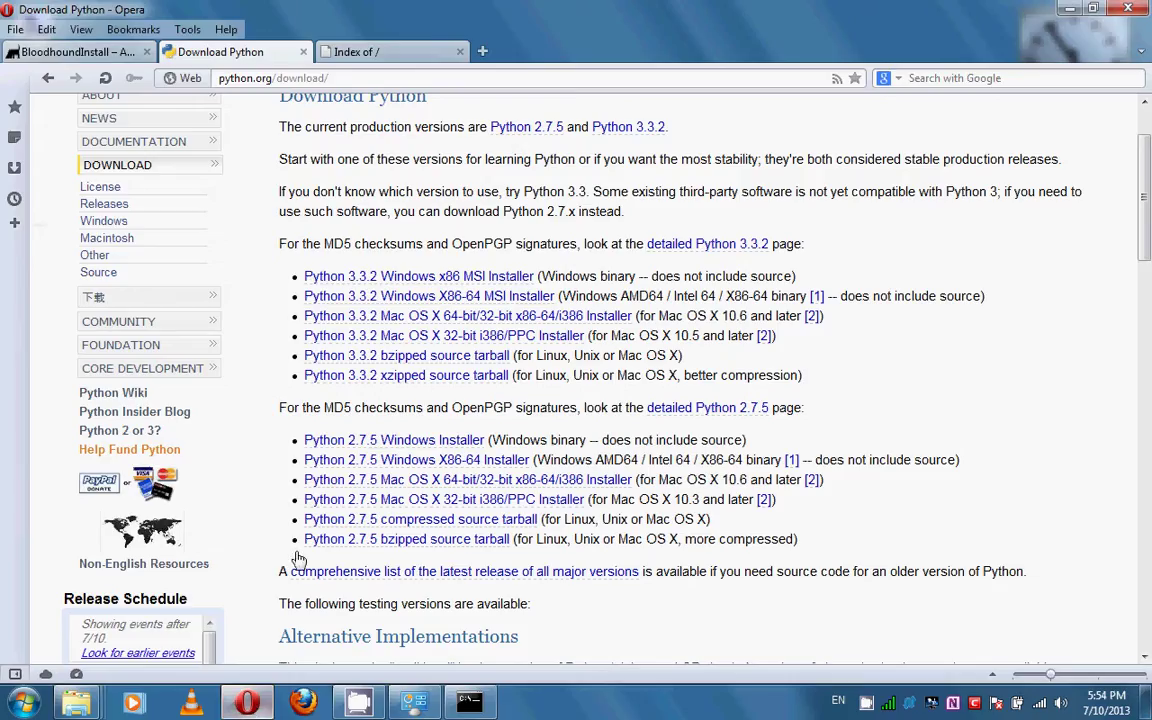
{"action": "left_click", "coordinate": [80, 51]}
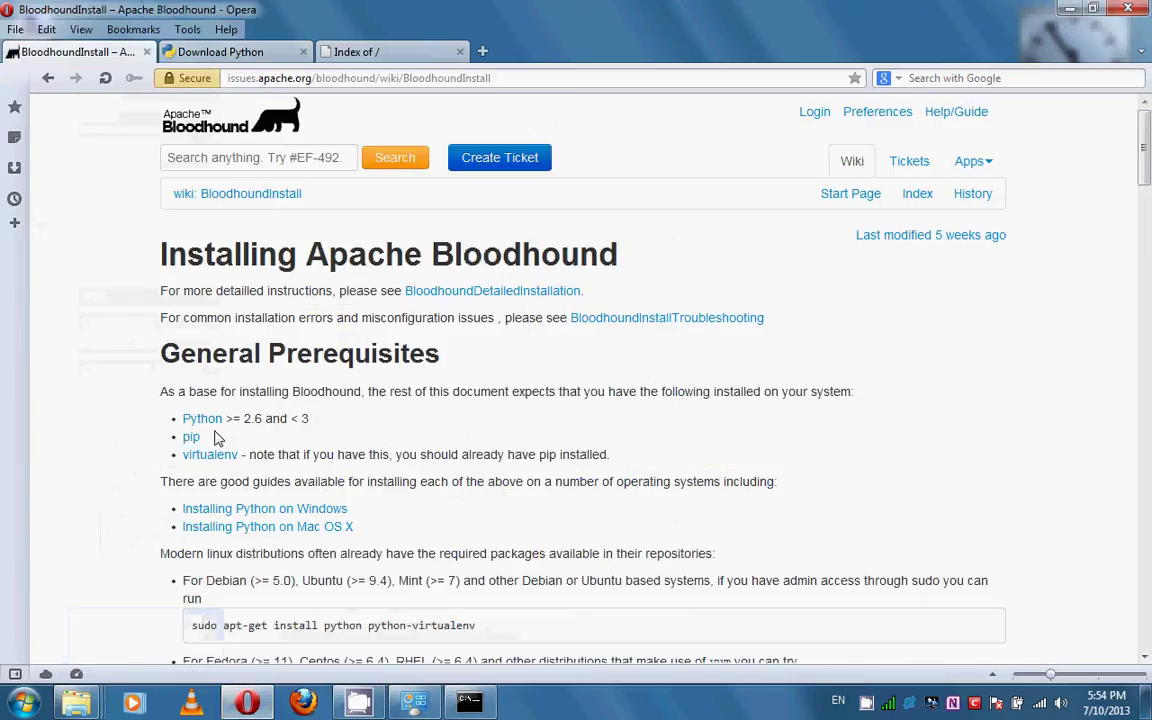
- Bring up the already open python-distribute.org page and show its full address
{"action": "mouse_move", "coordinate": [370, 55]}
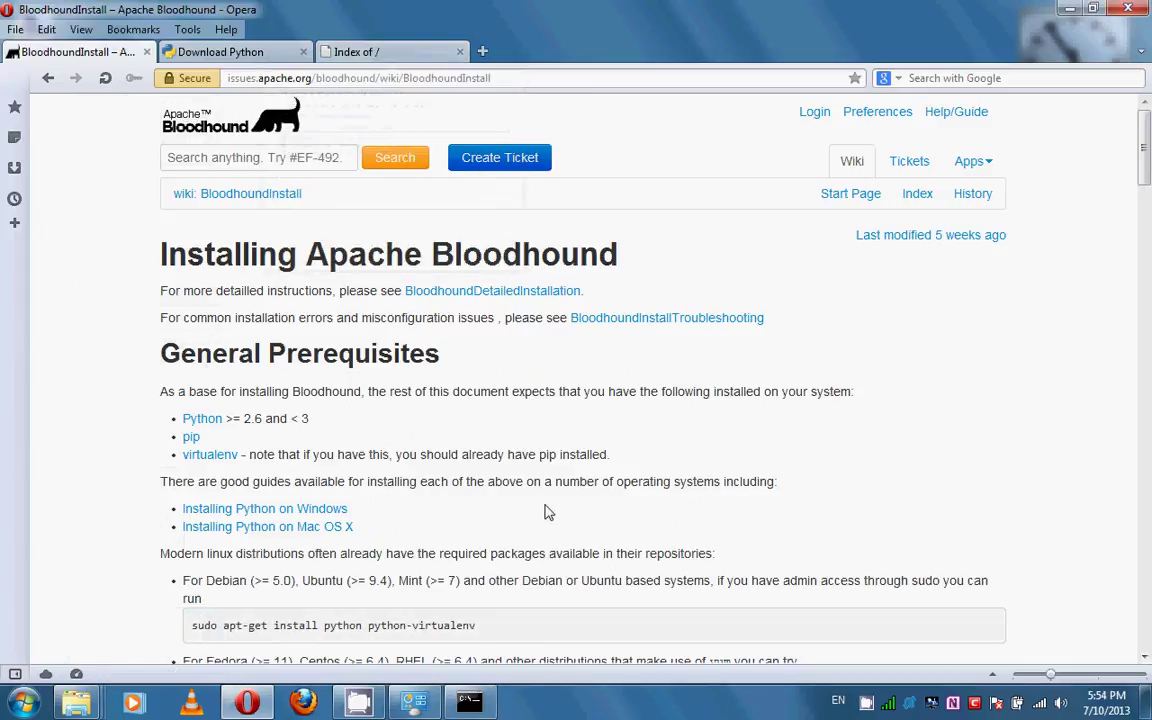
{"action": "left_click", "coordinate": [408, 60]}
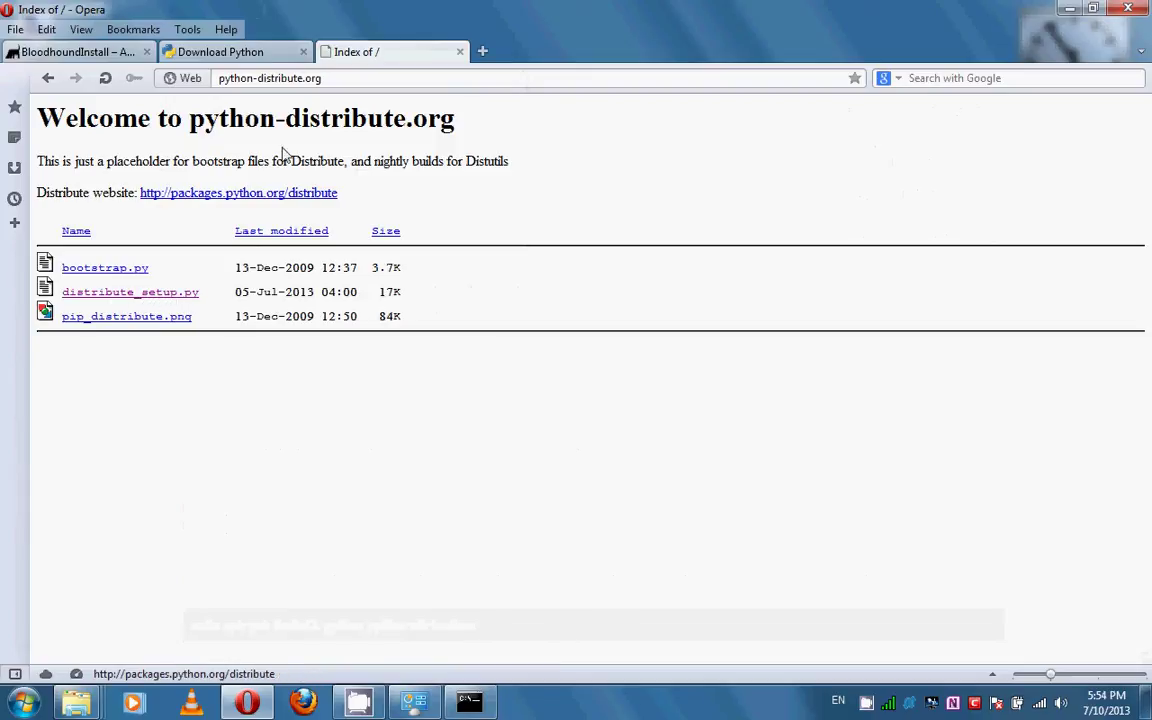
{"action": "left_click", "coordinate": [332, 80]}
{"action": "left_click", "coordinate": [332, 80]}
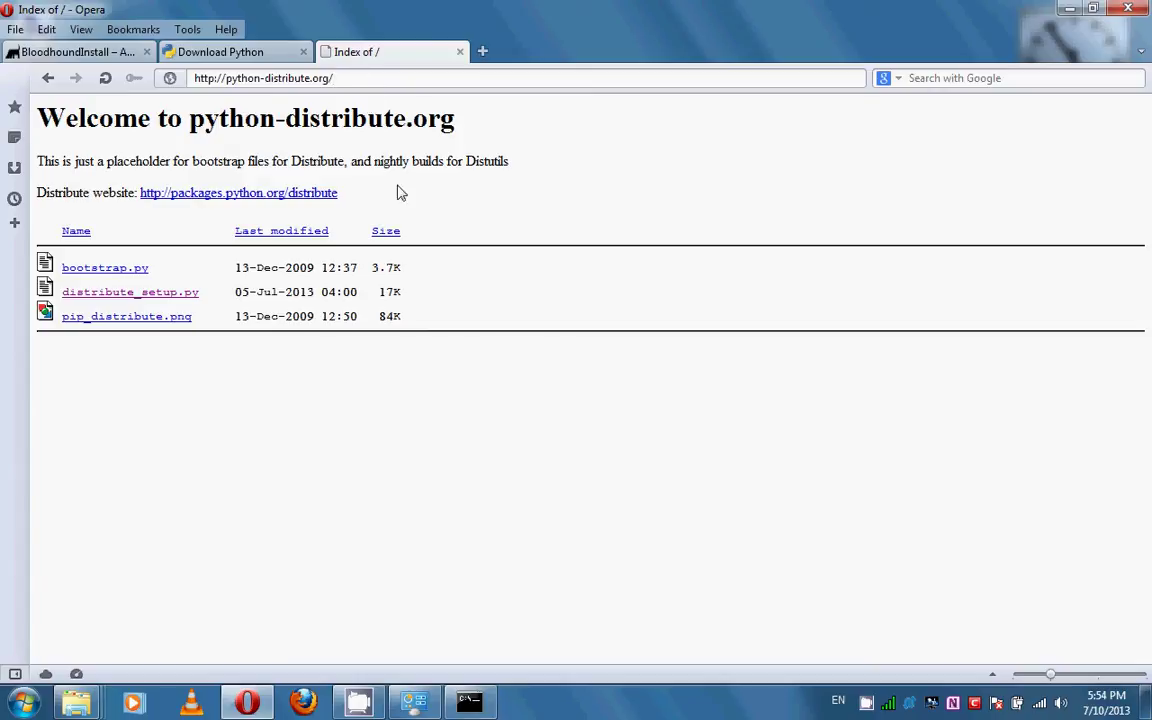
- Download distribute_setup.py from the python-distribute.org page and save it in the temp folder on Local Disk (E:)
{"action": "left_click", "coordinate": [163, 300]}
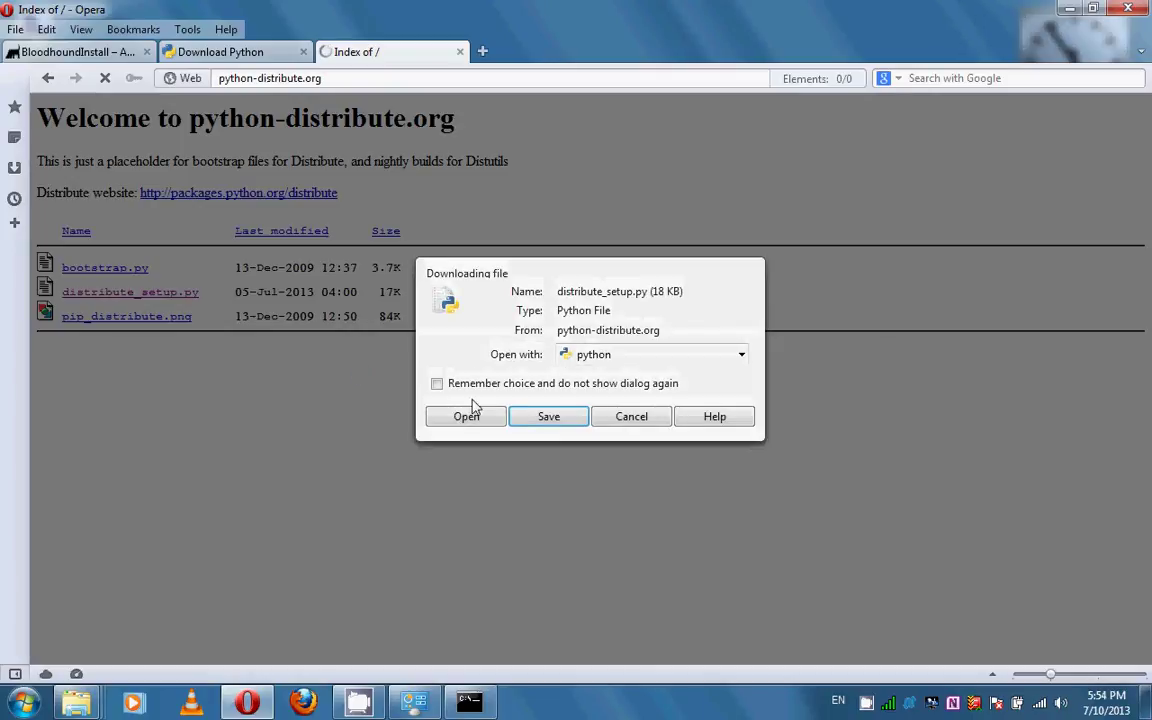
{"action": "left_click", "coordinate": [573, 424]}
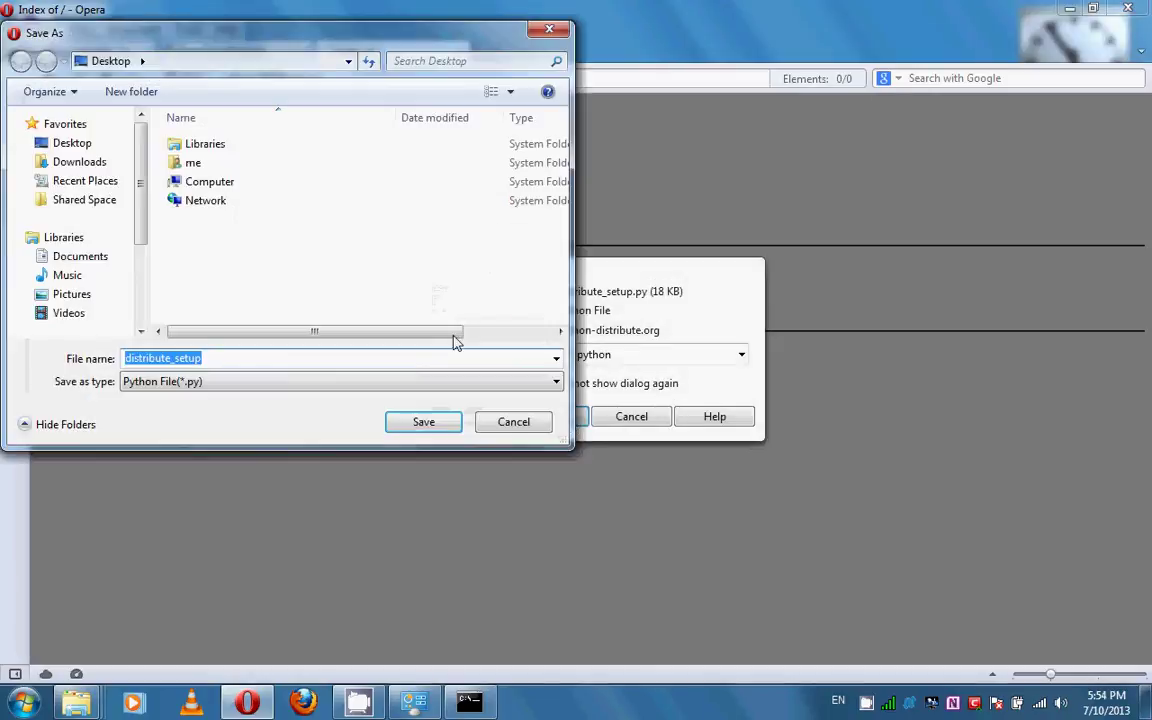
{"action": "double_click", "coordinate": [205, 184]}
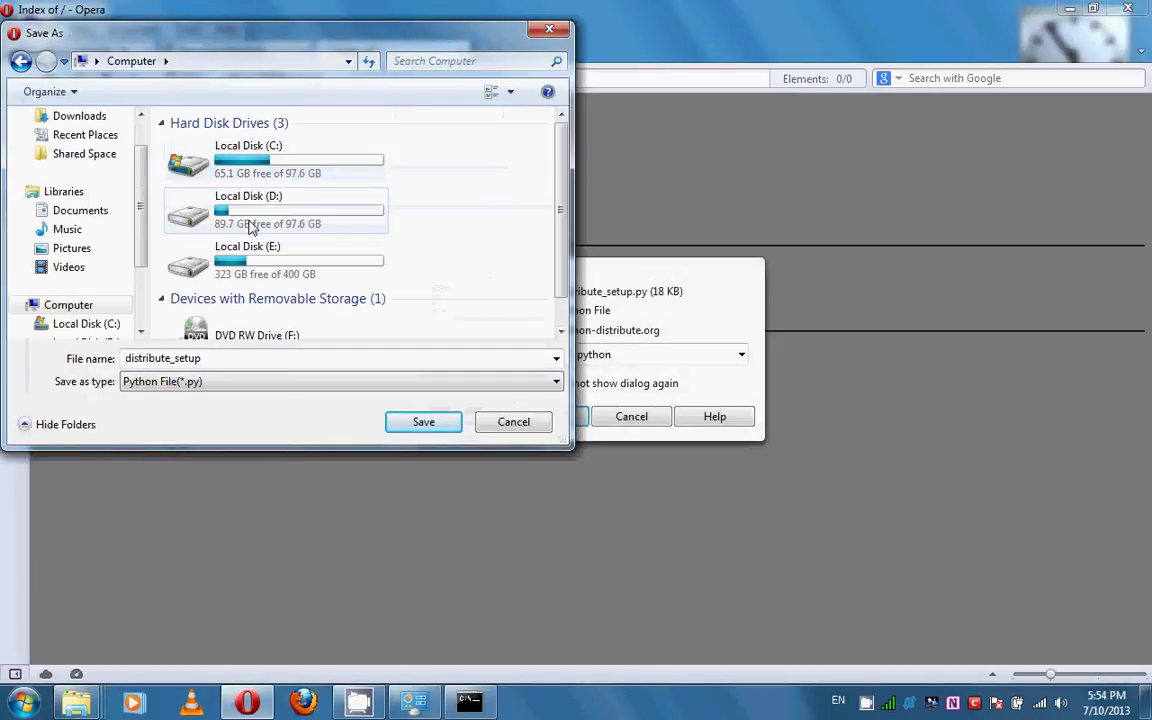
{"action": "double_click", "coordinate": [265, 251]}
{"action": "scroll", "coordinate": [365, 268], "scroll_direction": "down", "scroll_amount": 2}
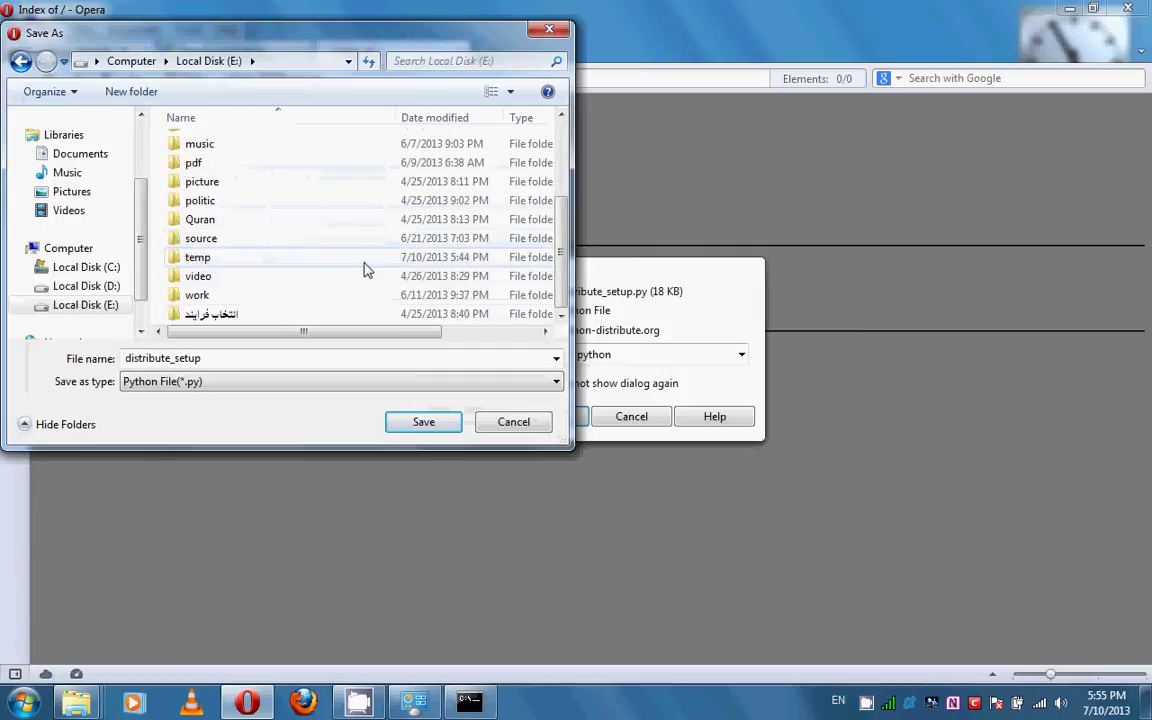
{"action": "double_click", "coordinate": [270, 260]}
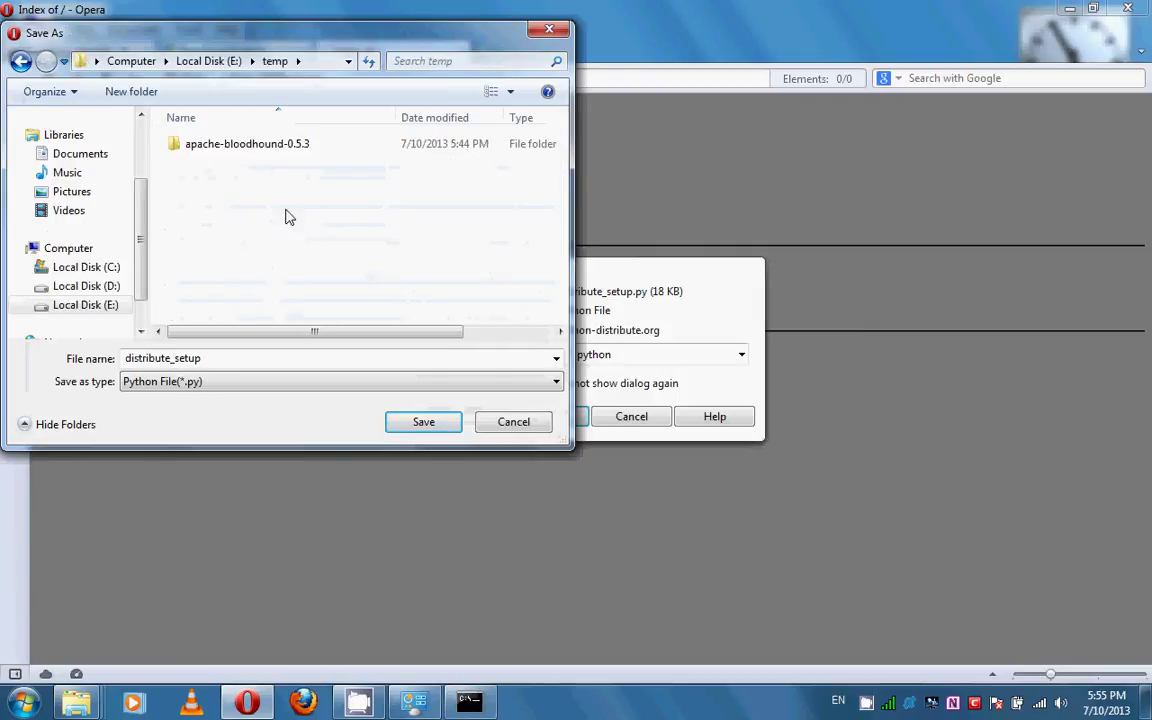
{"action": "left_click", "coordinate": [431, 432]}
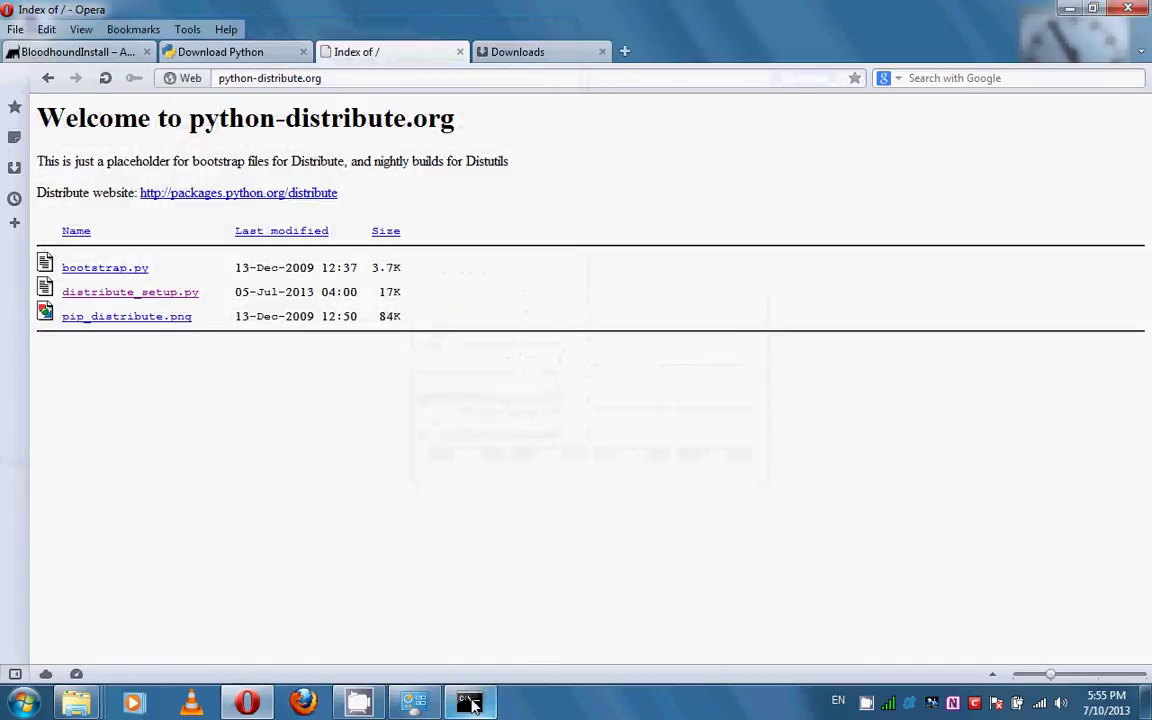
- Switch to Windows Explorer and check the downloaded distribute_setup file in the temp folder on Local Disk (E:)
{"action": "left_click", "coordinate": [466, 704]}
{"action": "left_click", "coordinate": [466, 704]}
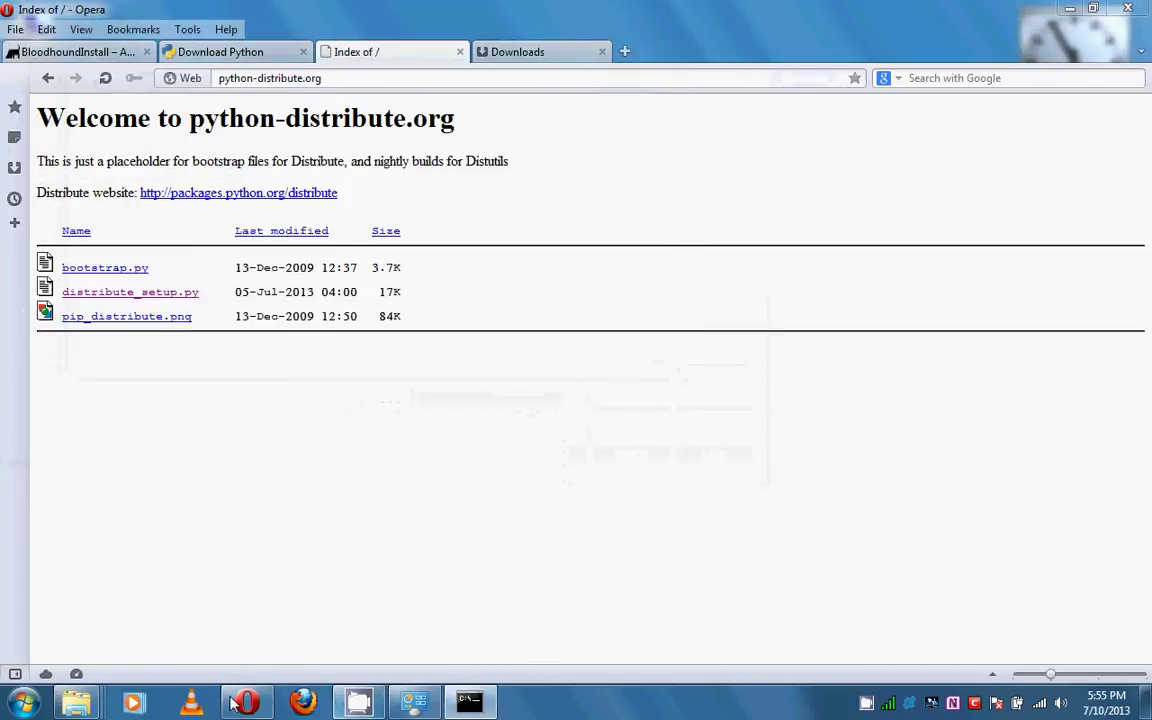
{"action": "mouse_move", "coordinate": [77, 702]}
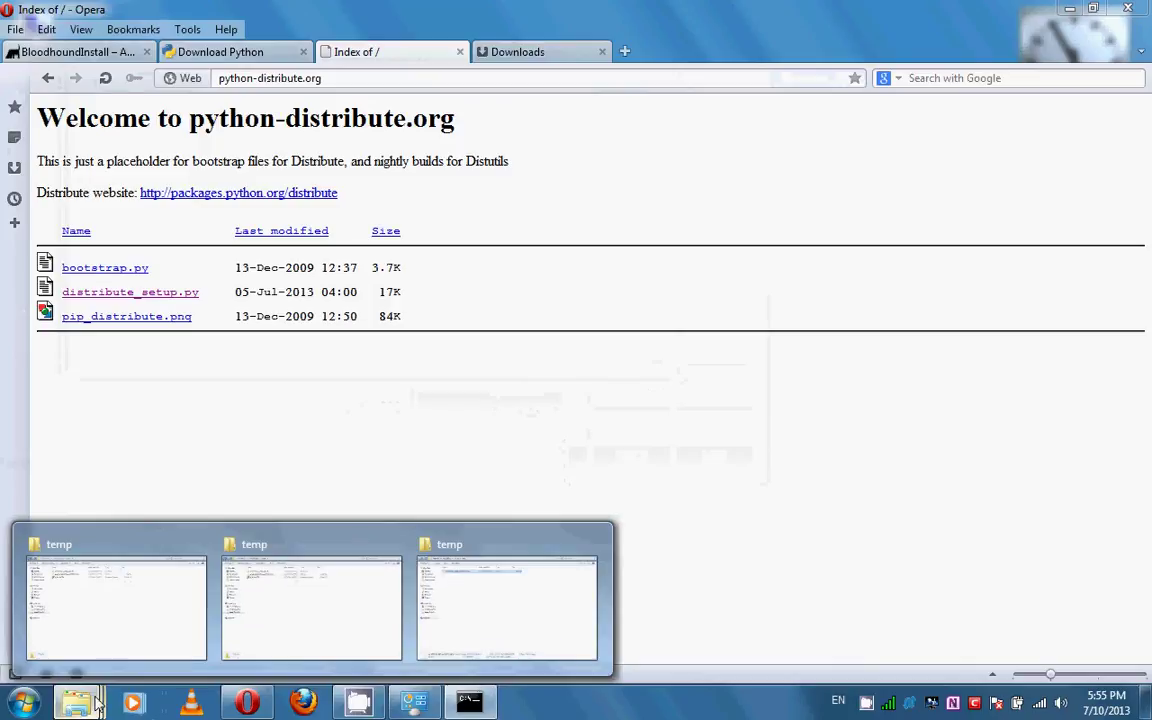
{"action": "left_click", "coordinate": [484, 603]}
{"action": "left_click", "coordinate": [383, 401]}
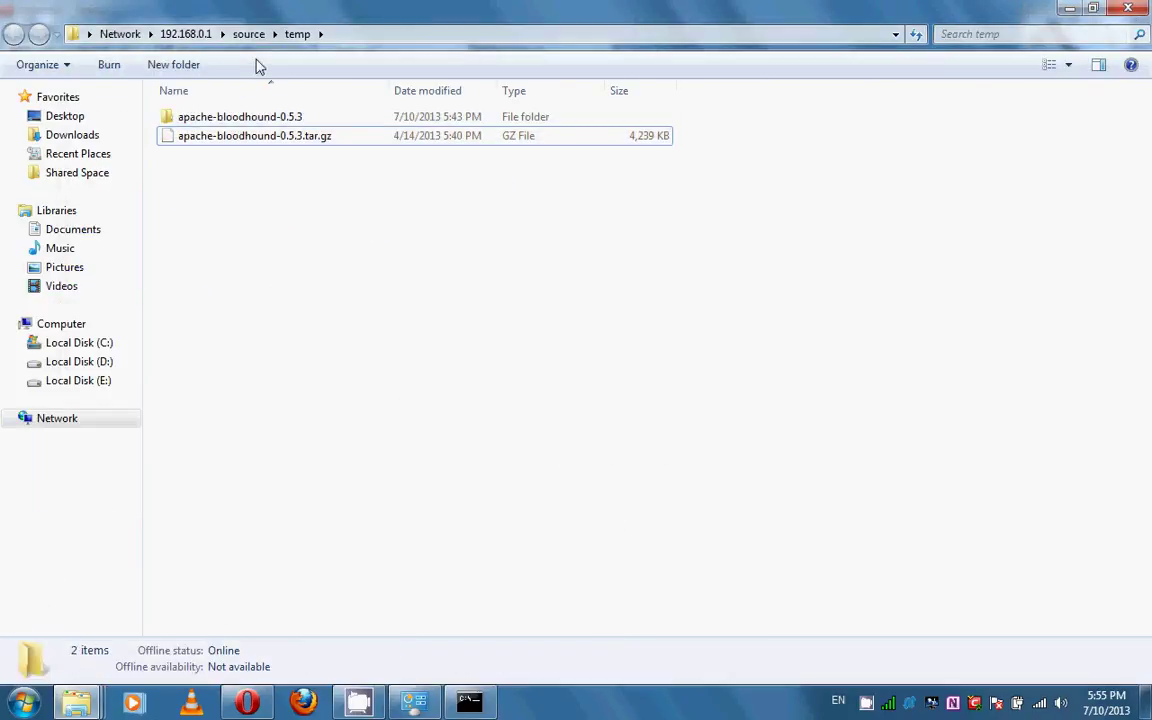
{"action": "mouse_move", "coordinate": [77, 702]}
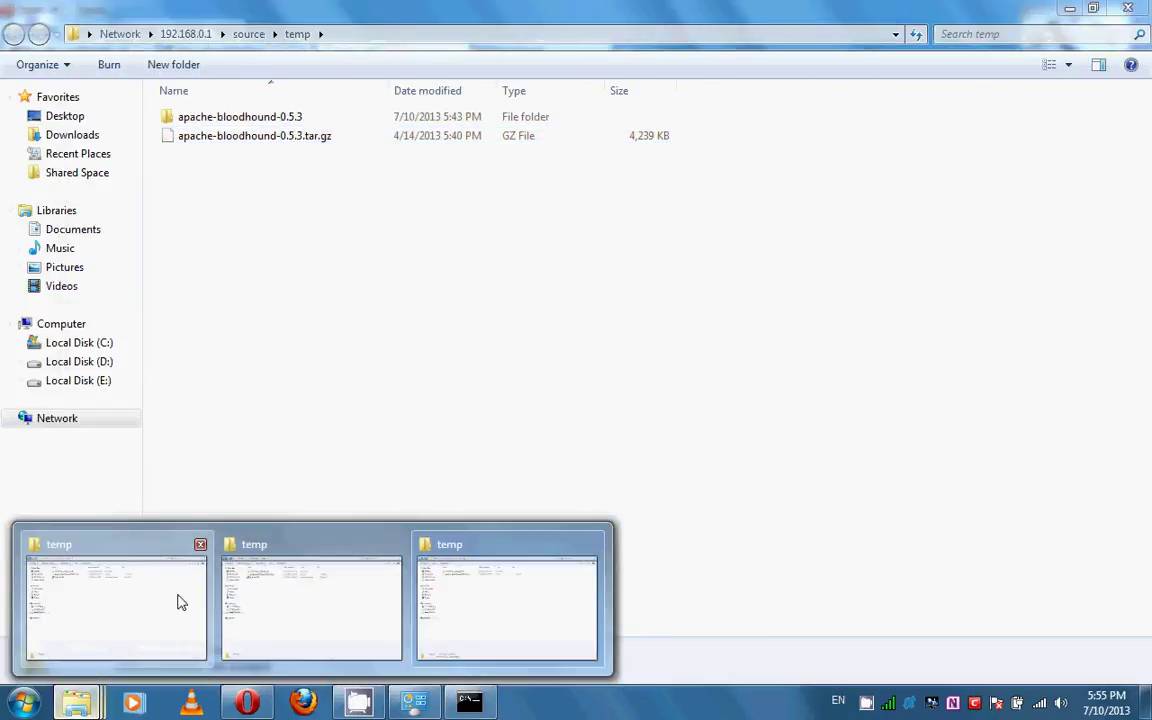
{"action": "left_click", "coordinate": [181, 602]}
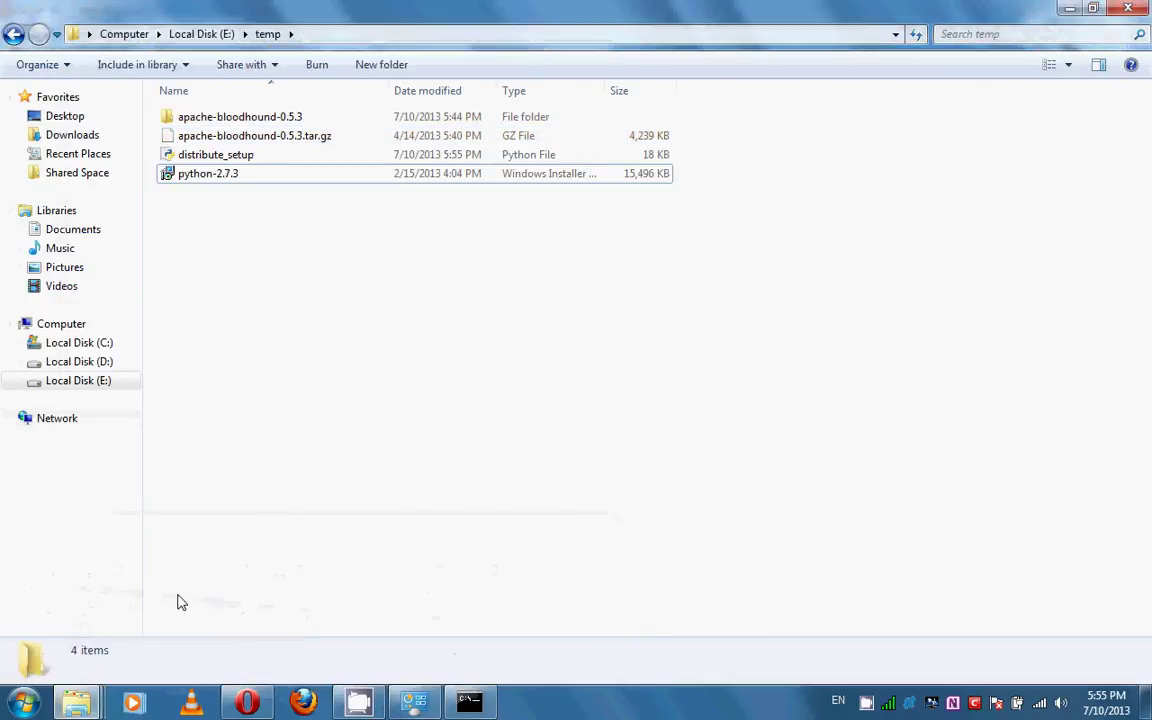
{"action": "left_click", "coordinate": [245, 156]}
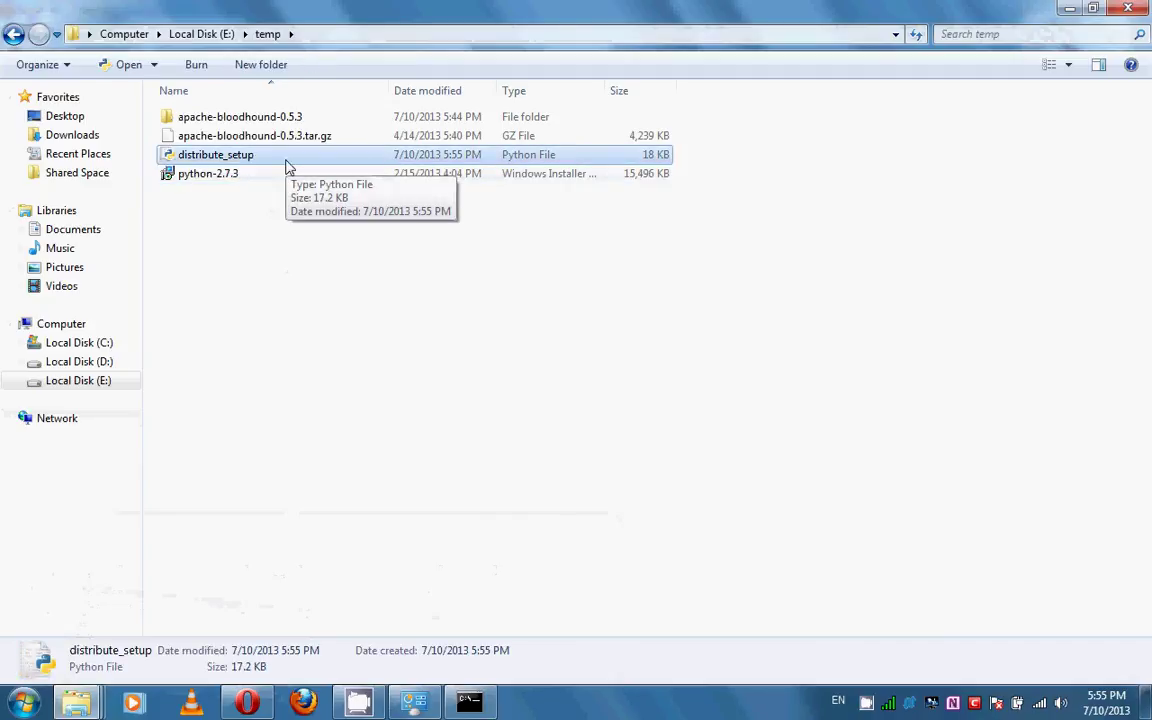
{"action": "left_click", "coordinate": [311, 280]}
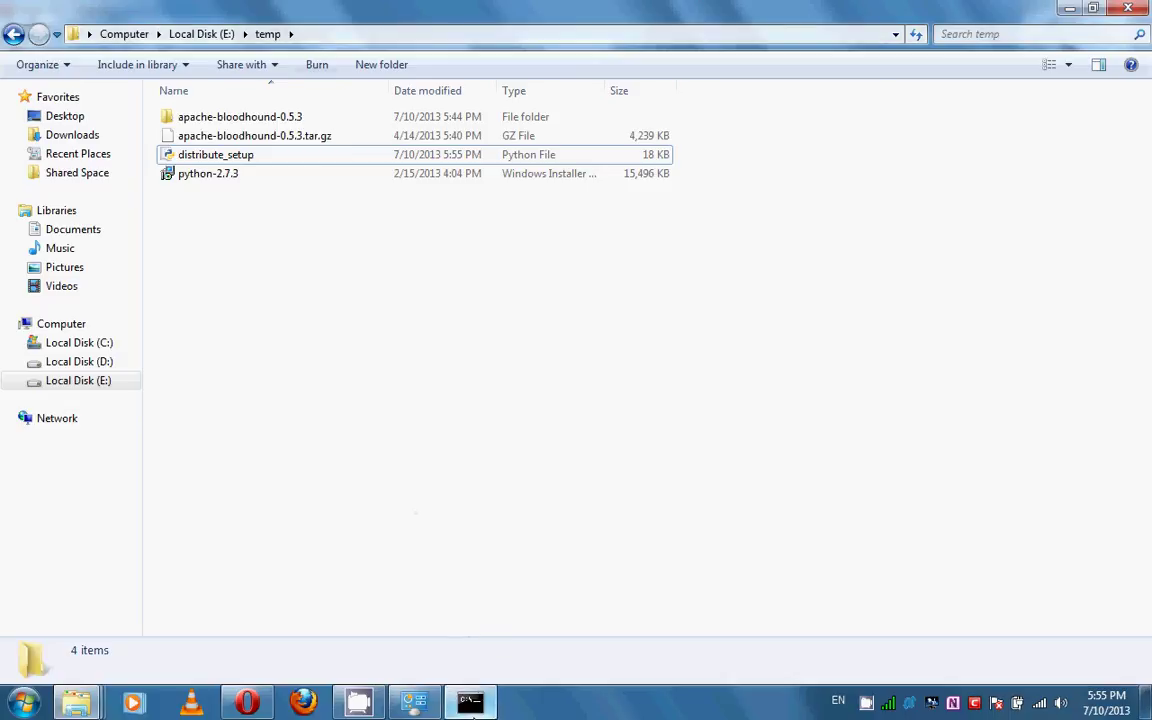
- Switch to the Command Prompt, change to the E:\temp directory and list its contents with dir
{"action": "left_click", "coordinate": [470, 703]}
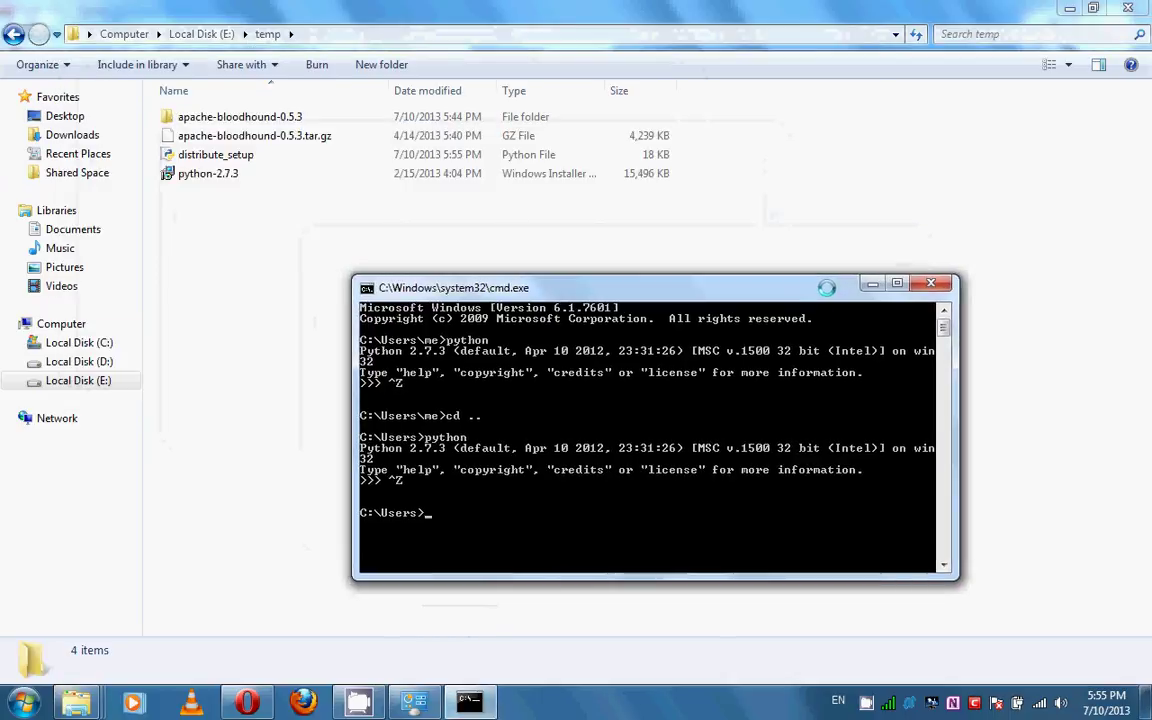
{"action": "key", "text": "Return"}
{"action": "type", "text": "cd "}
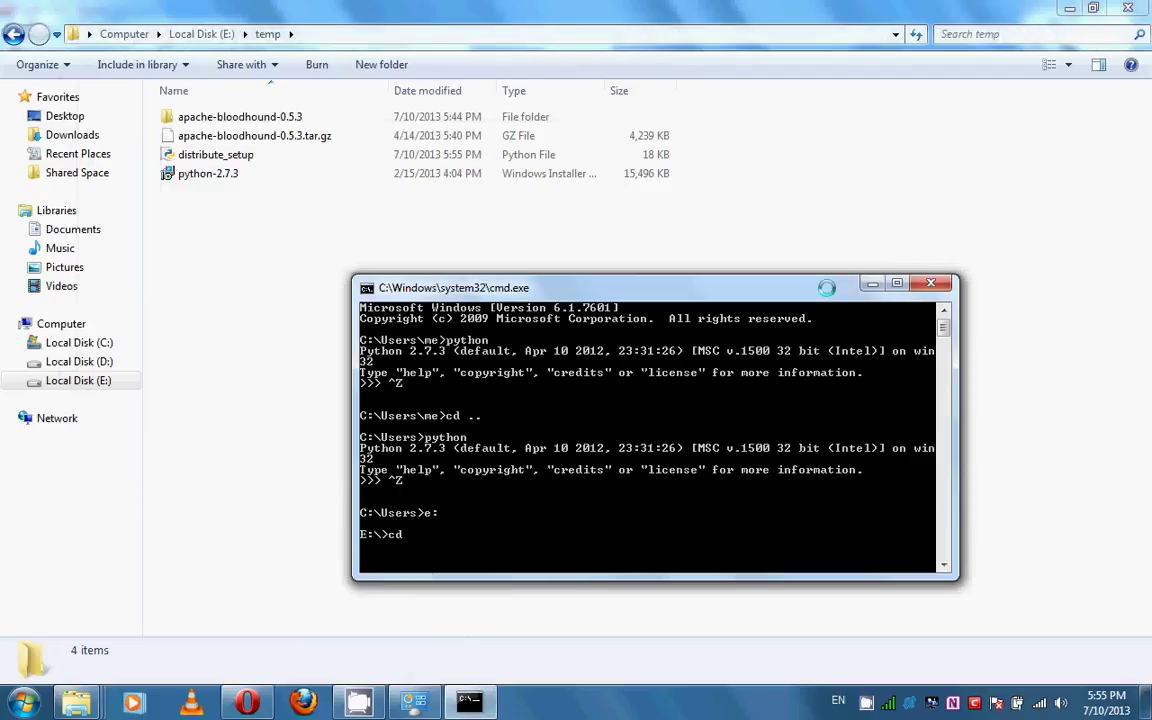
{"action": "type", "text": "temp"}
{"action": "key", "text": "Return"}
{"action": "type", "text": "dir"}
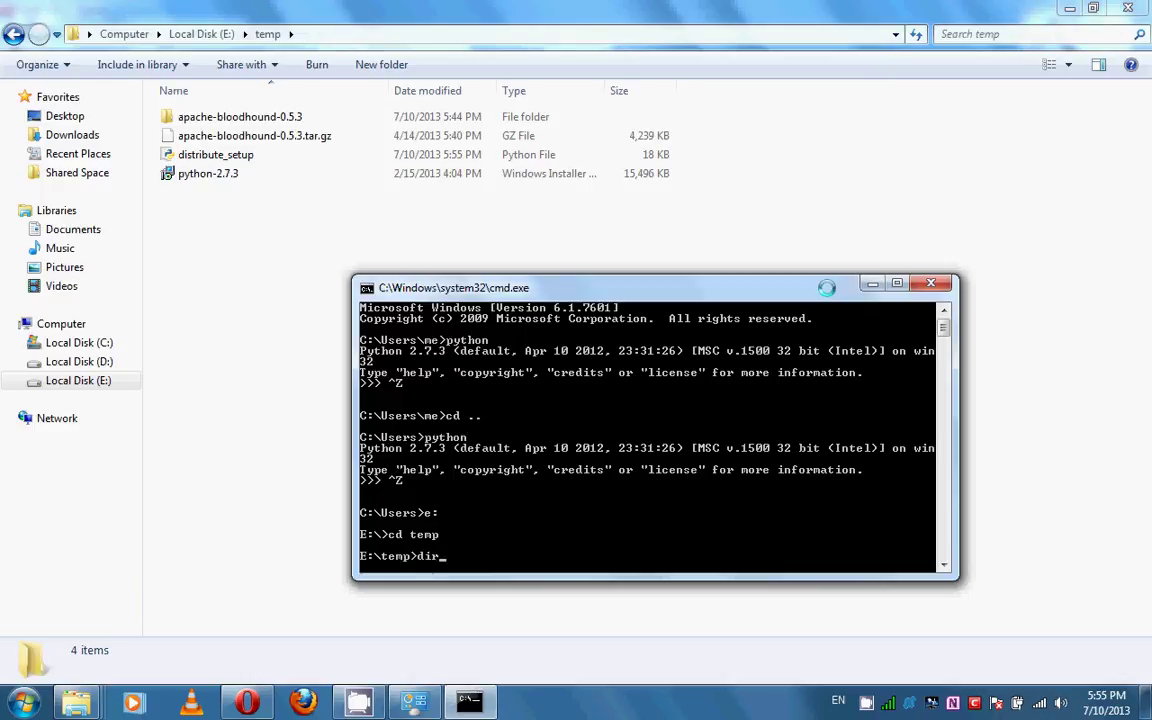
{"action": "key", "text": "Return"}
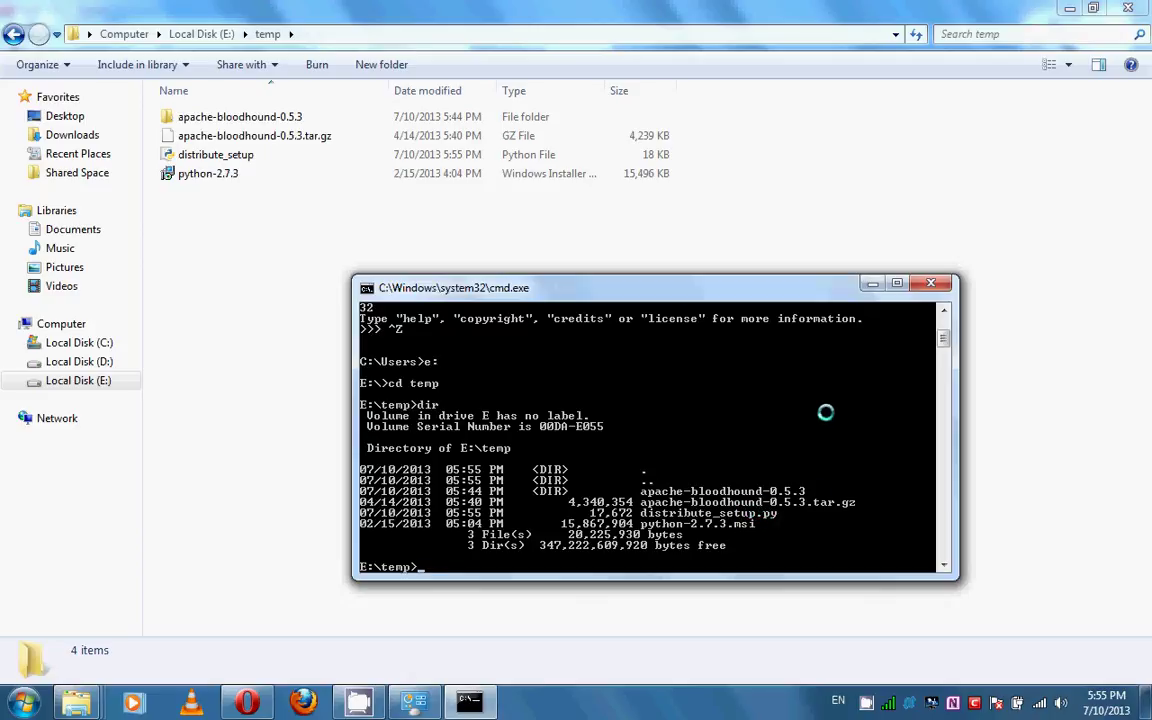
- Run python distribute_setup.py from E:\temp to install Distribute
{"action": "type", "text": "python dis"}
{"action": "key", "text": "Tab"}
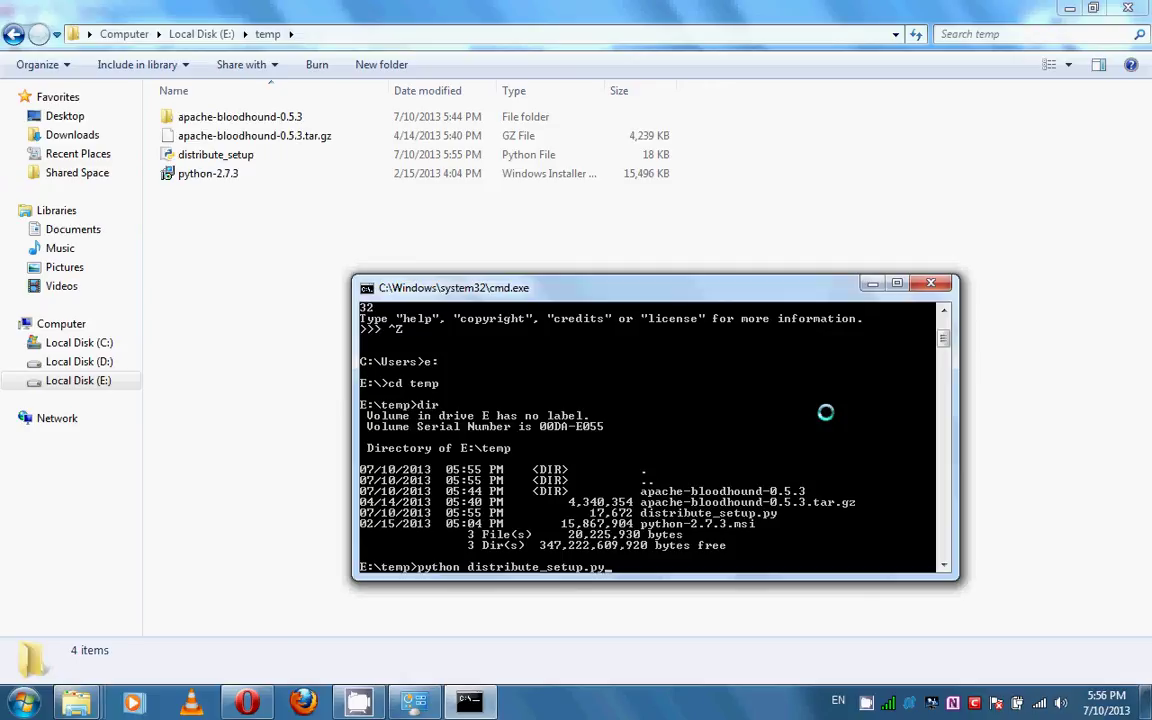
{"action": "key", "text": "Return"}
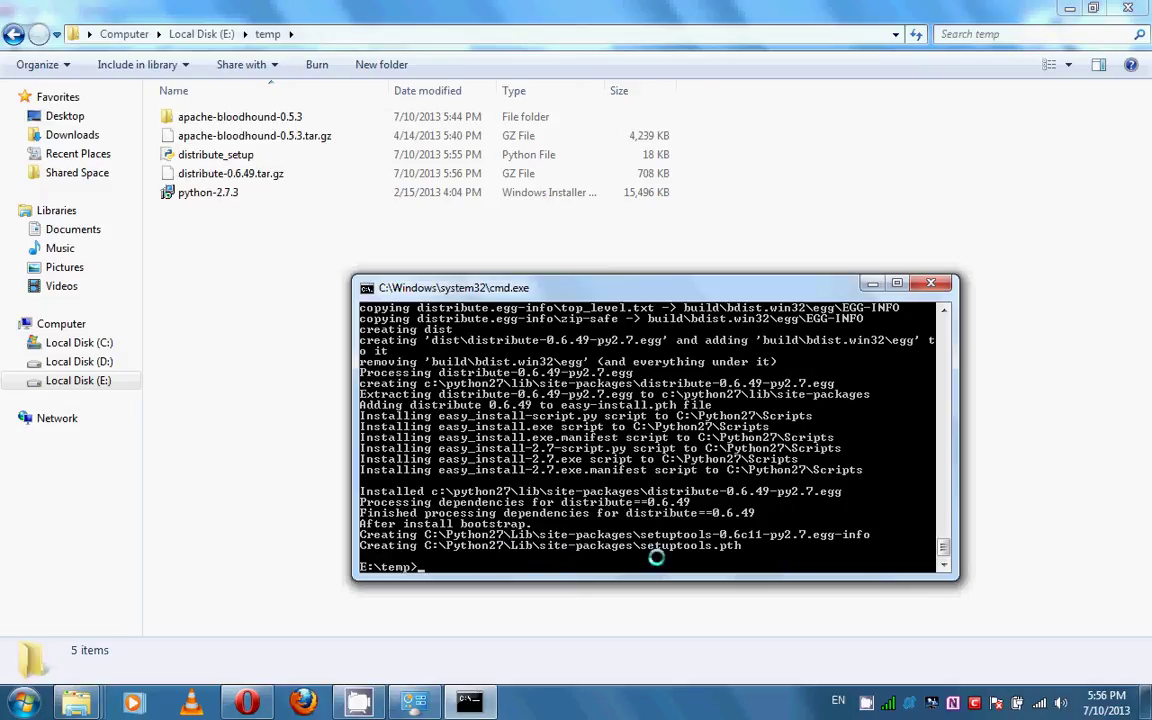
- Install pip with the command easy_install pip and maximise the Command Prompt window to show its output
{"action": "type", "text": "easy_install pip"}
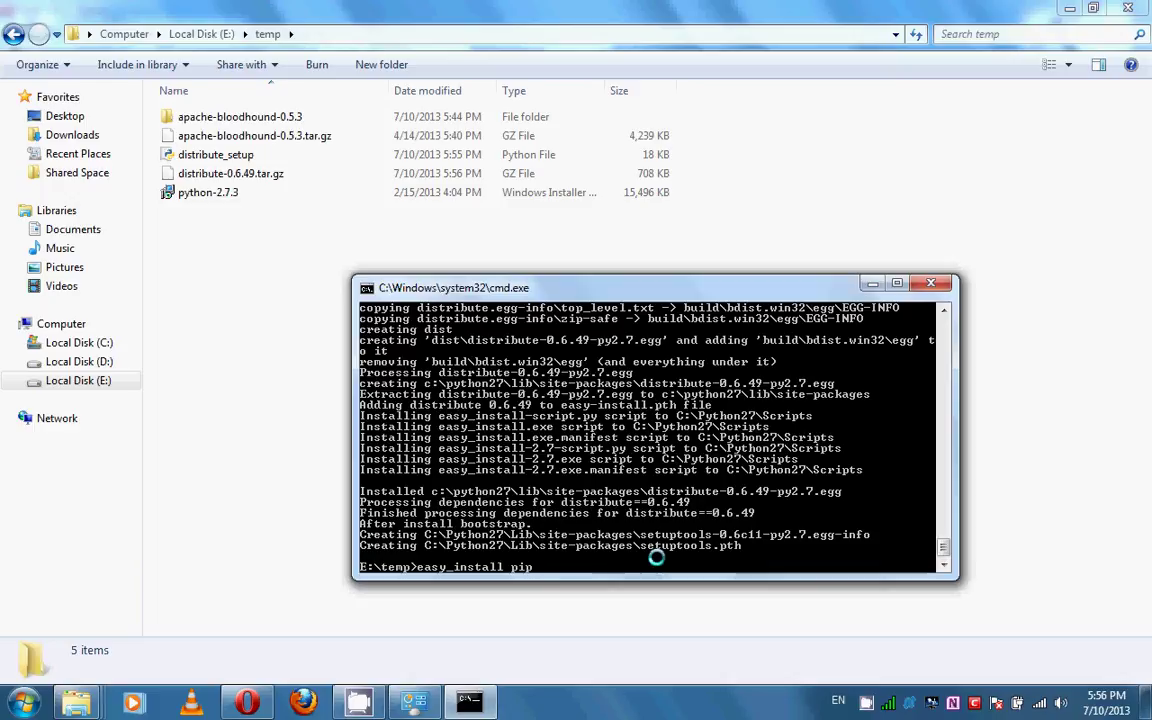
{"action": "key", "text": "Return"}
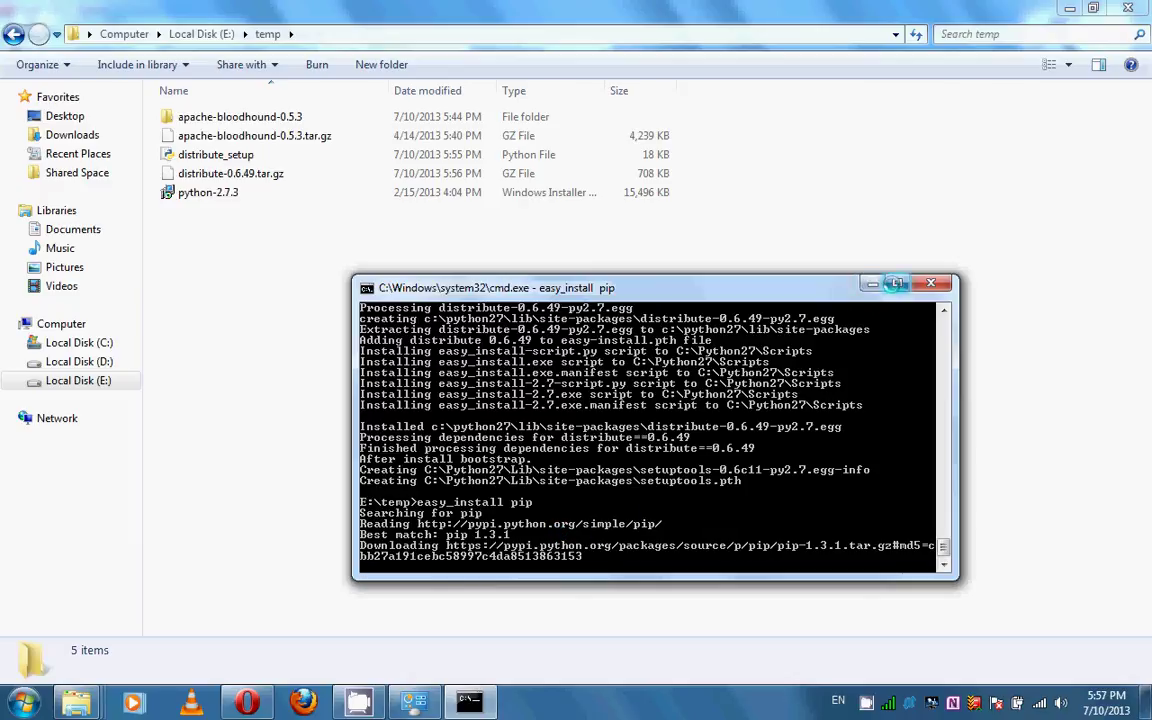
{"action": "left_click", "coordinate": [897, 284]}
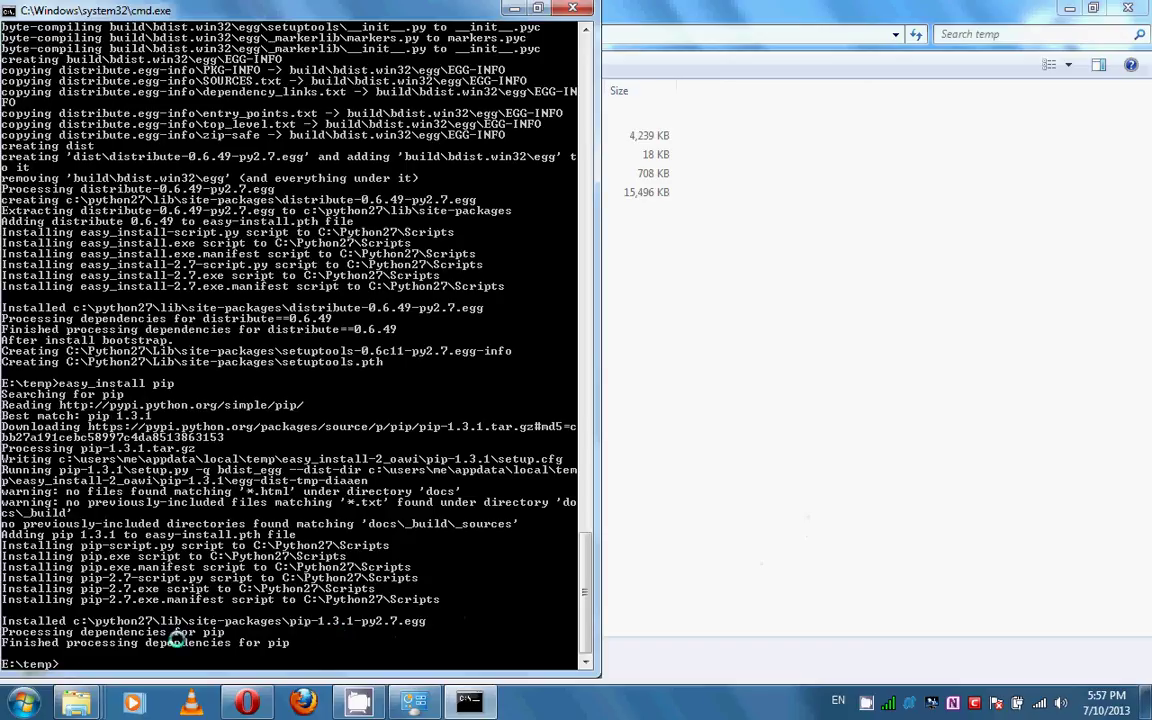
- Switch to Opera and read the BloodhoundInstall page from the general prerequisites through the database options to the Installation commands
{"action": "left_click", "coordinate": [247, 702]}
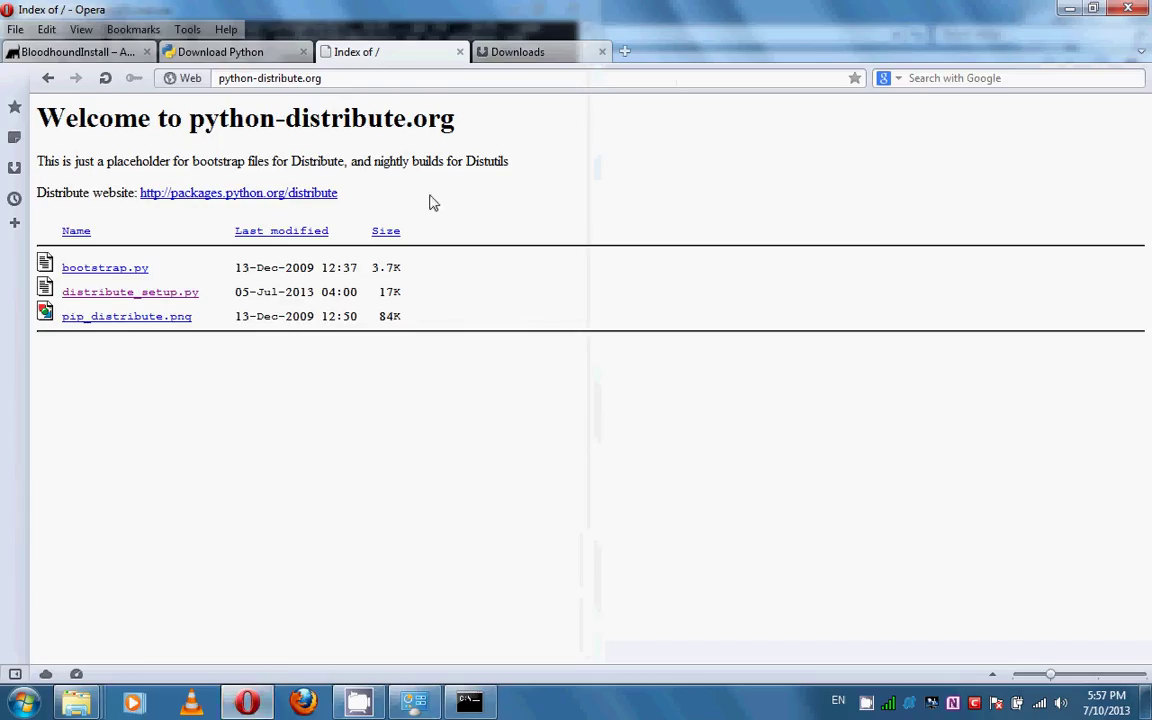
{"action": "left_click", "coordinate": [105, 52]}
{"action": "scroll", "coordinate": [686, 365], "scroll_direction": "down", "scroll_amount": 3}
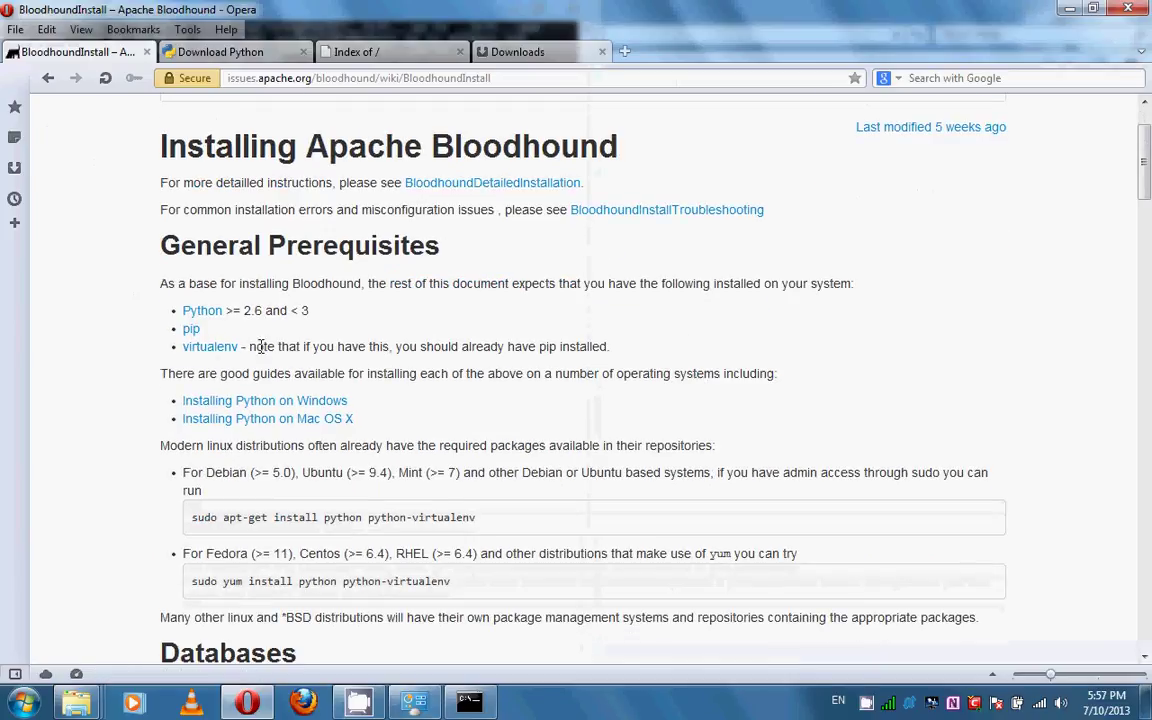
{"action": "scroll", "coordinate": [595, 424], "scroll_direction": "down", "scroll_amount": 7}
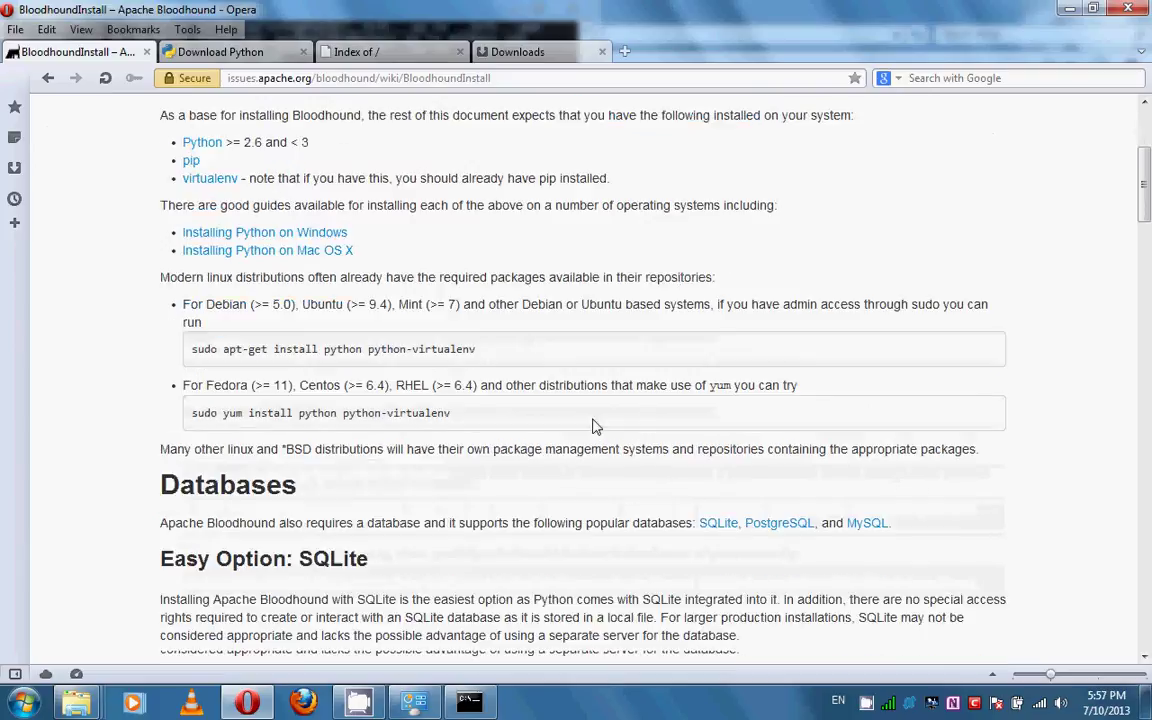
{"action": "scroll", "coordinate": [596, 426], "scroll_direction": "down", "scroll_amount": 4}
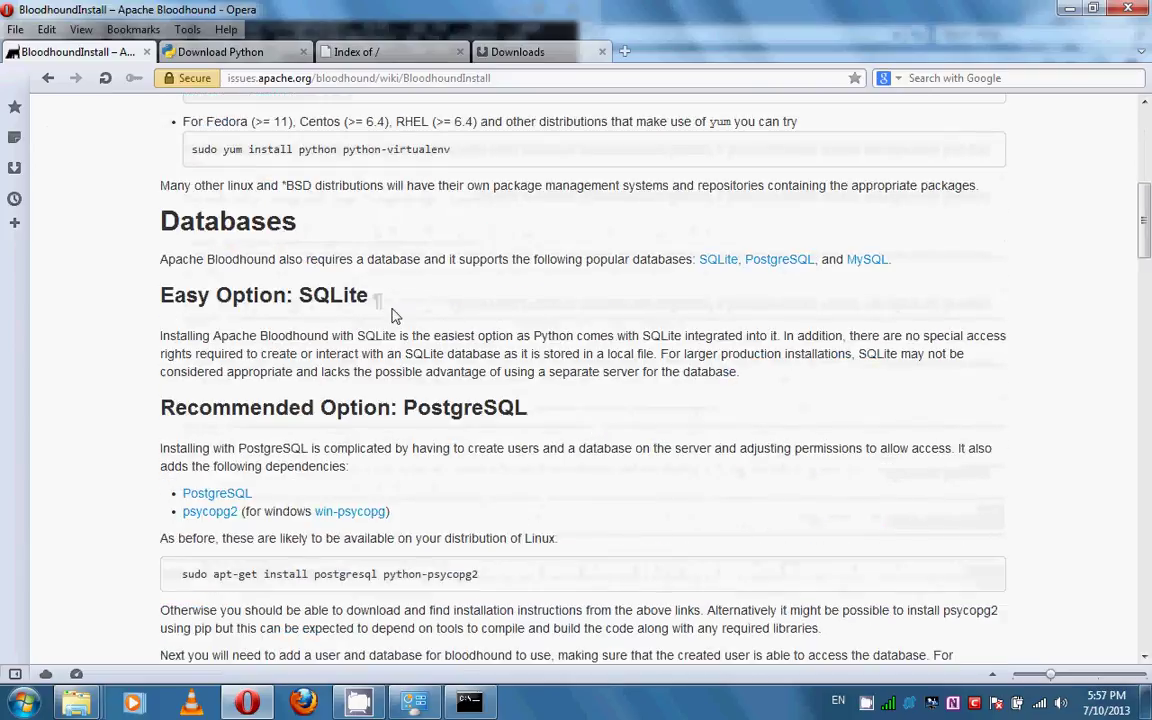
{"action": "scroll", "coordinate": [400, 300], "scroll_direction": "down", "scroll_amount": 3}
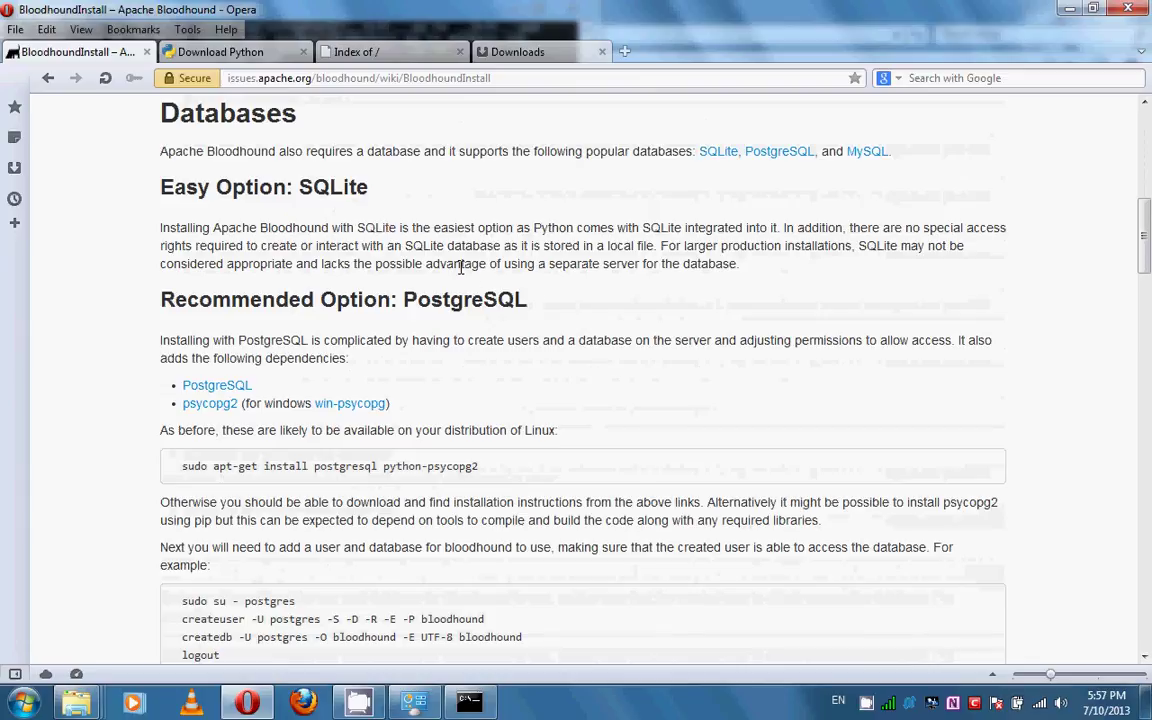
{"action": "scroll", "coordinate": [586, 345], "scroll_direction": "down", "scroll_amount": 5}
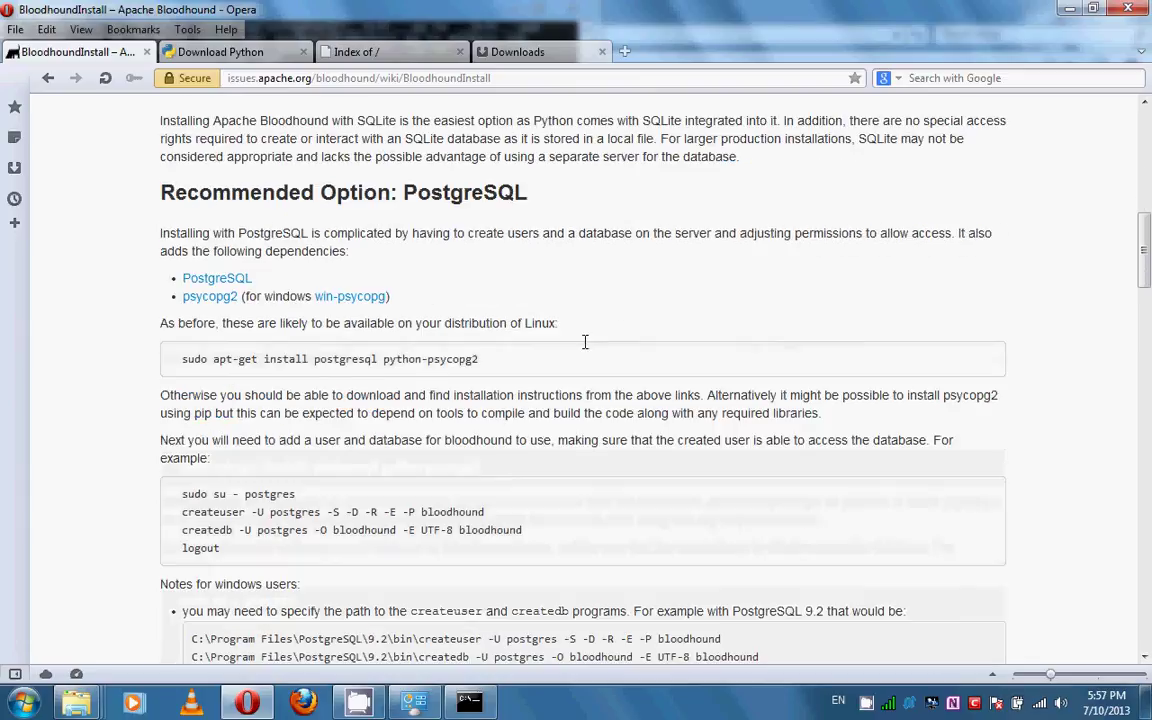
{"action": "scroll", "coordinate": [586, 348], "scroll_direction": "down", "scroll_amount": 7}
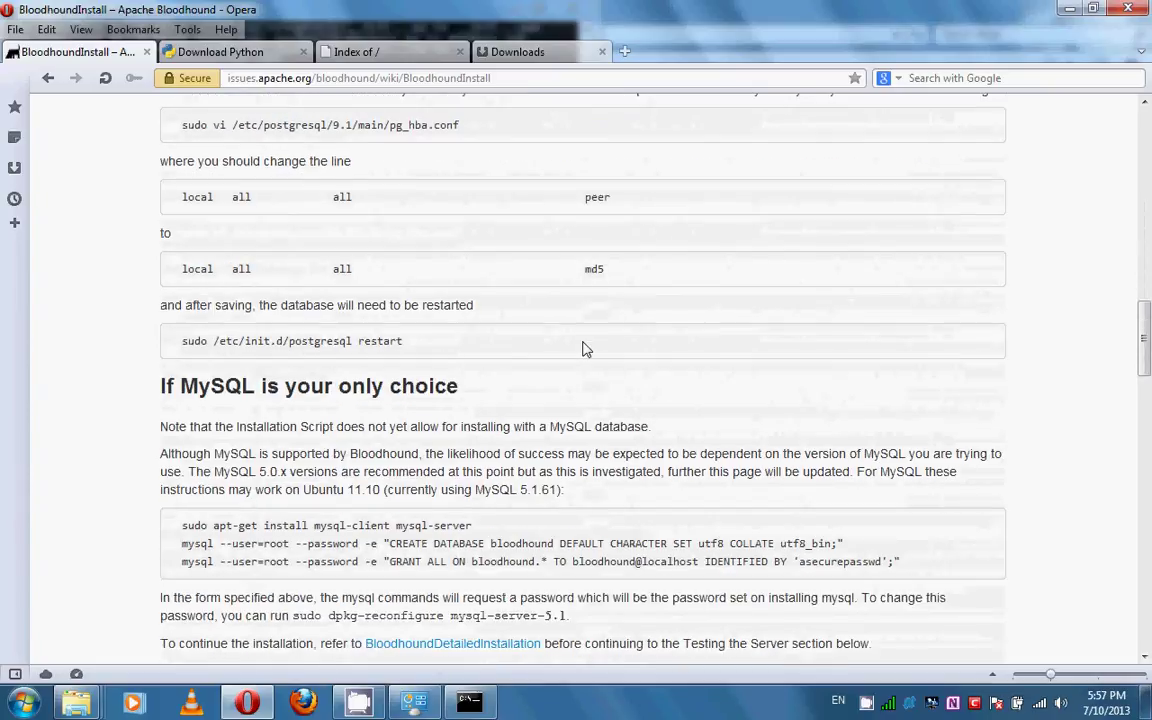
{"action": "scroll", "coordinate": [586, 348], "scroll_direction": "up", "scroll_amount": 3}
{"action": "scroll", "coordinate": [586, 348], "scroll_direction": "down", "scroll_amount": 5}
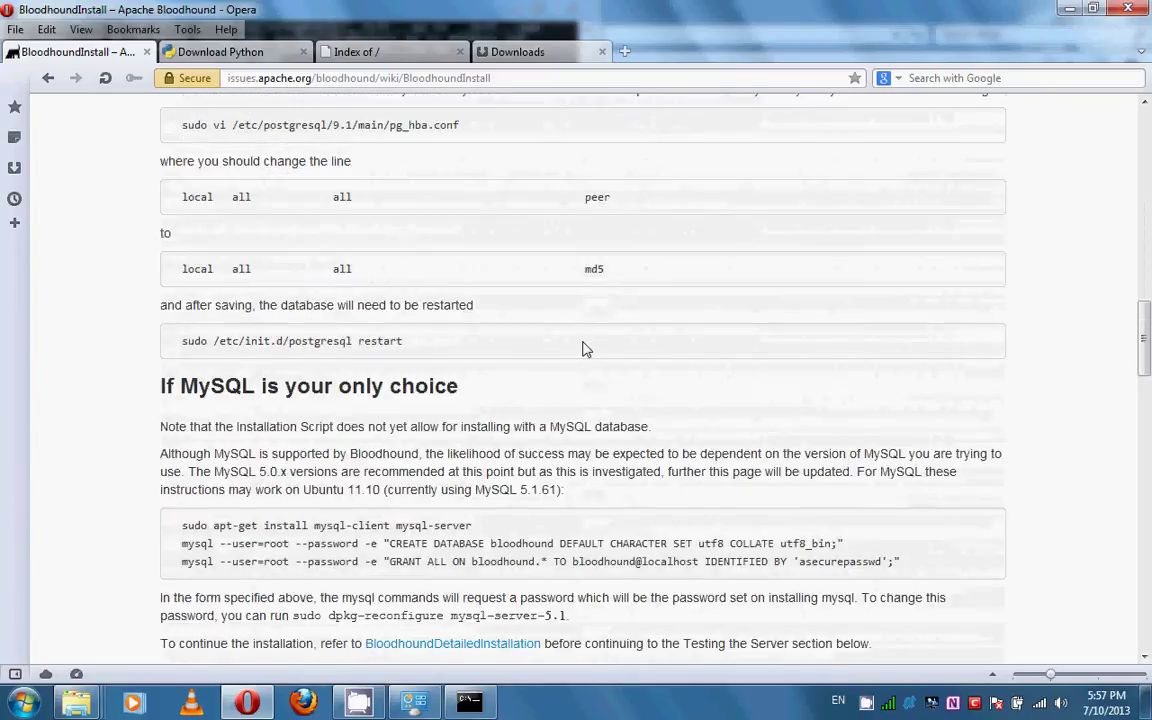
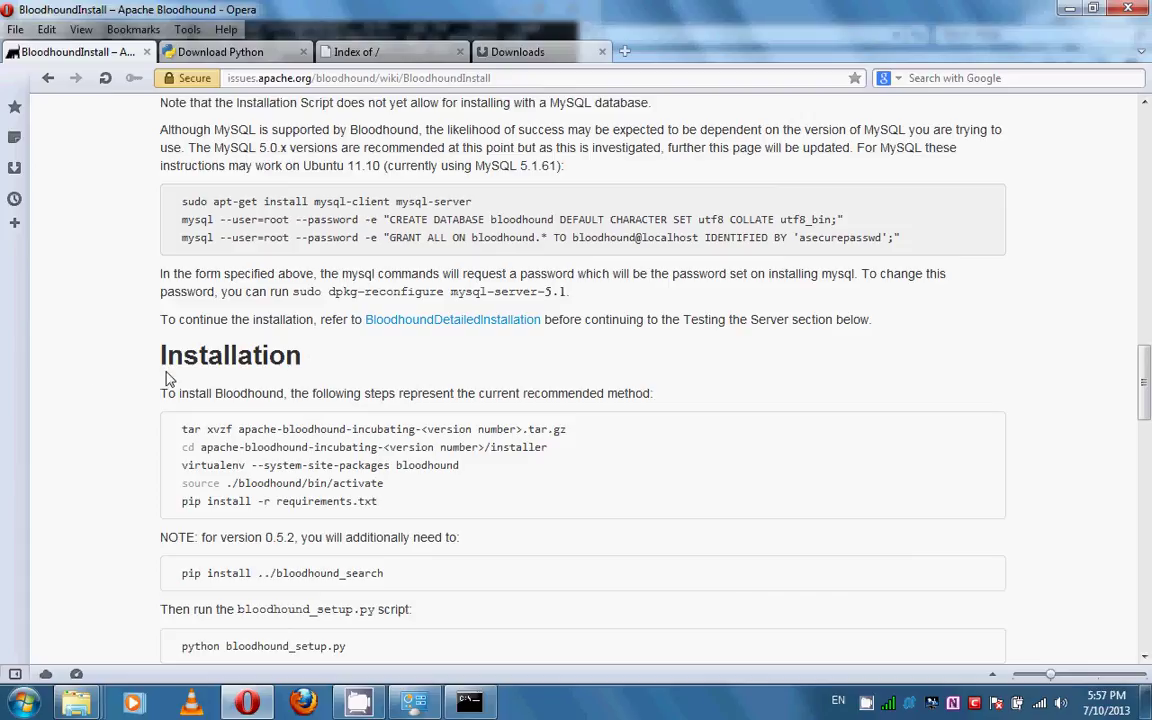
{"action": "scroll", "coordinate": [393, 420], "scroll_direction": "down", "scroll_amount": 3}
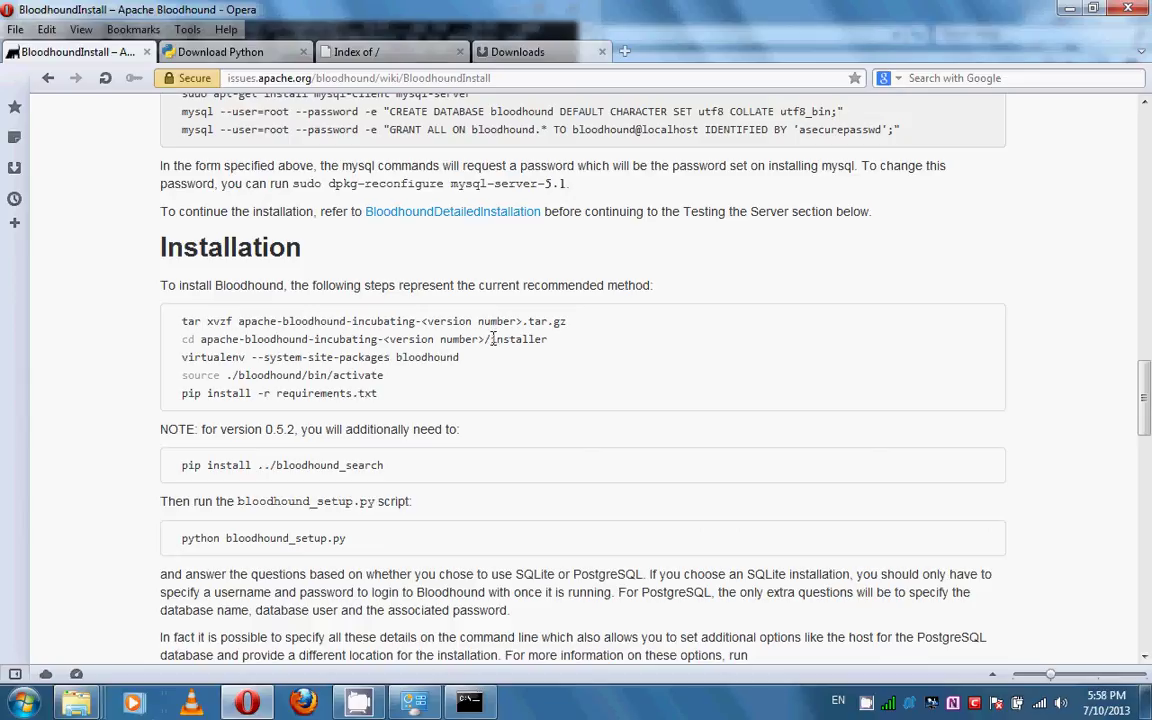
- Switch to the E:\temp folder in Windows Explorer and select the extracted apache-bloodhound-0.5.3 folder
{"action": "mouse_move", "coordinate": [76, 703]}
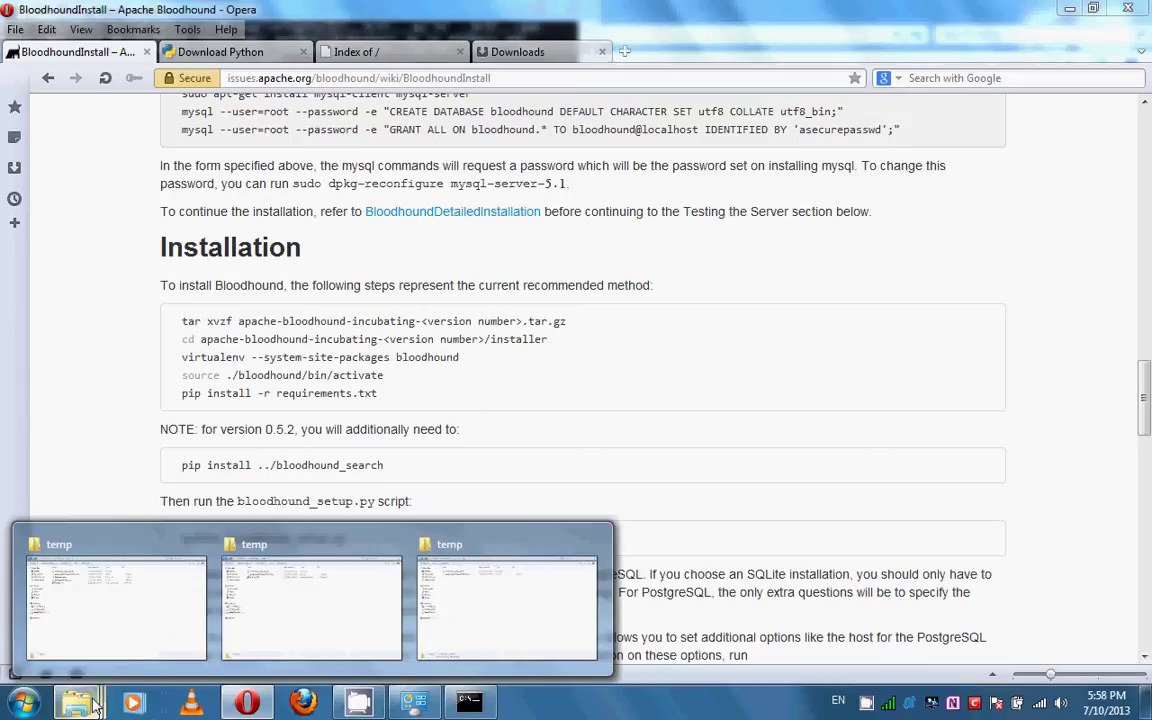
{"action": "left_click", "coordinate": [160, 630]}
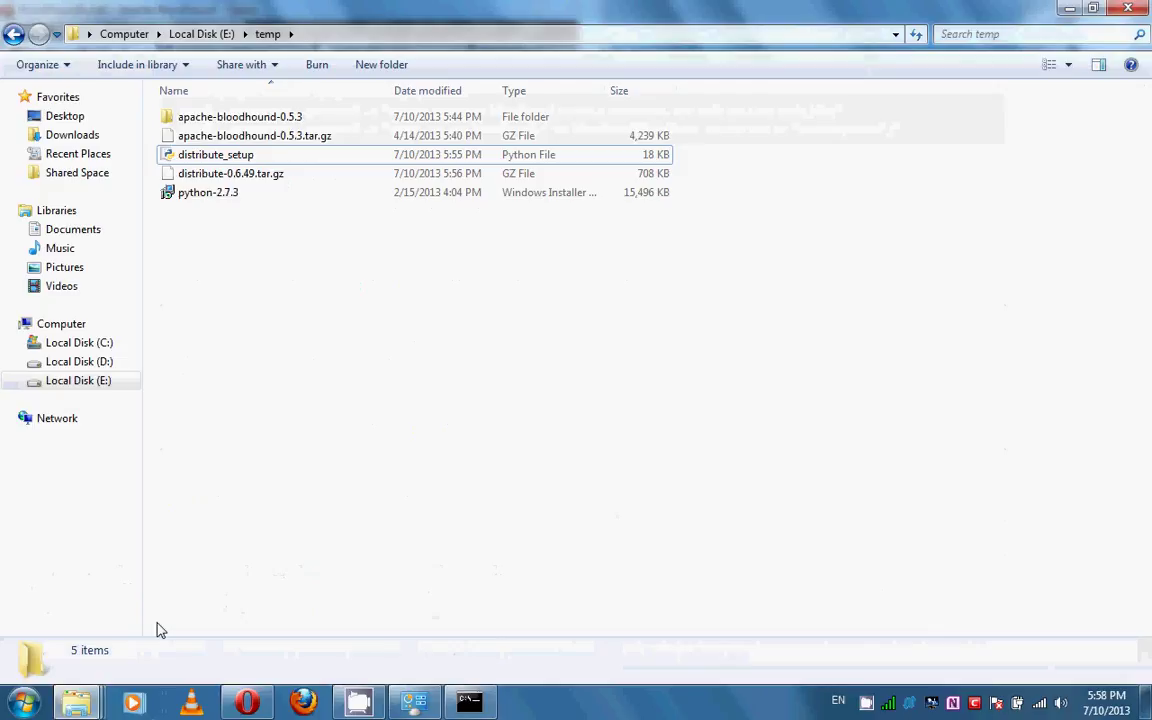
{"action": "left_click", "coordinate": [296, 124]}
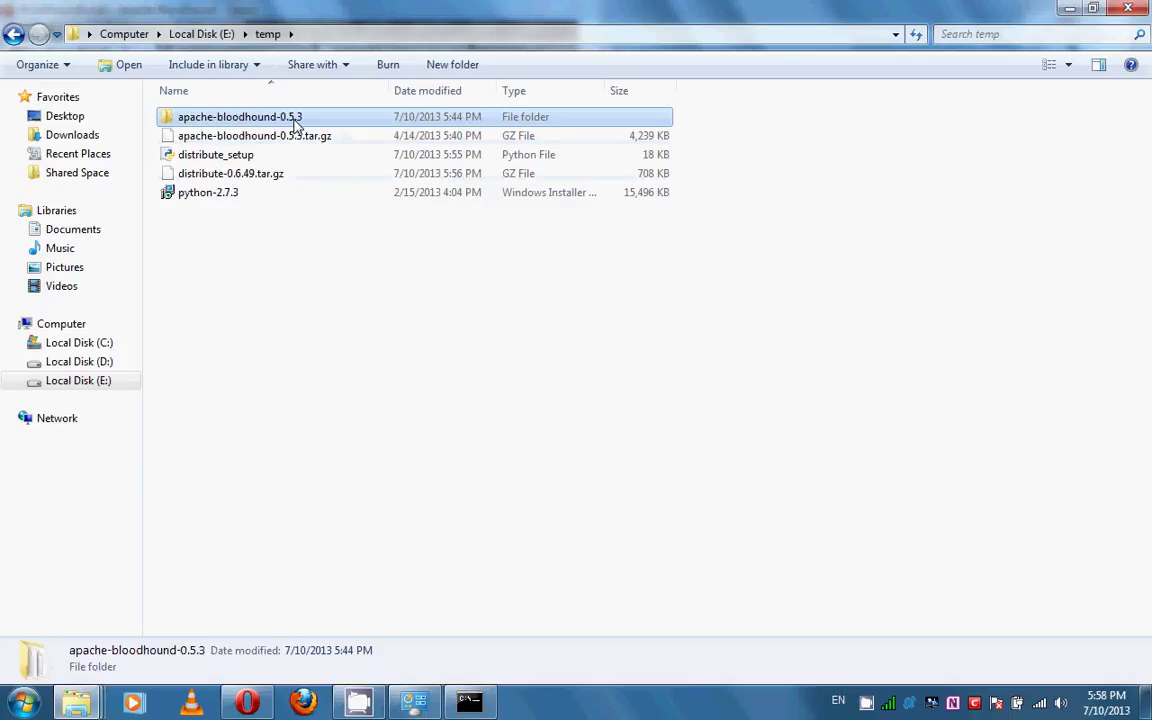
- Open the apache-bloodhound-0.5.3 folder and select its installer folder
{"action": "double_click", "coordinate": [296, 124]}
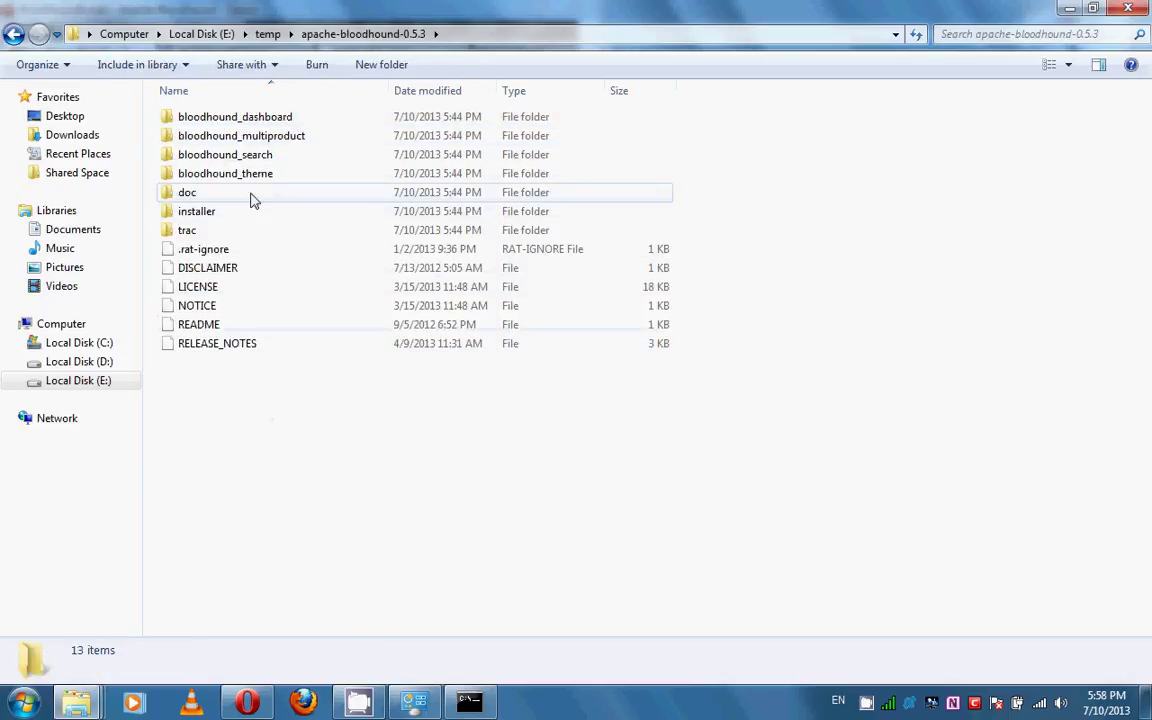
{"action": "left_click", "coordinate": [230, 215]}
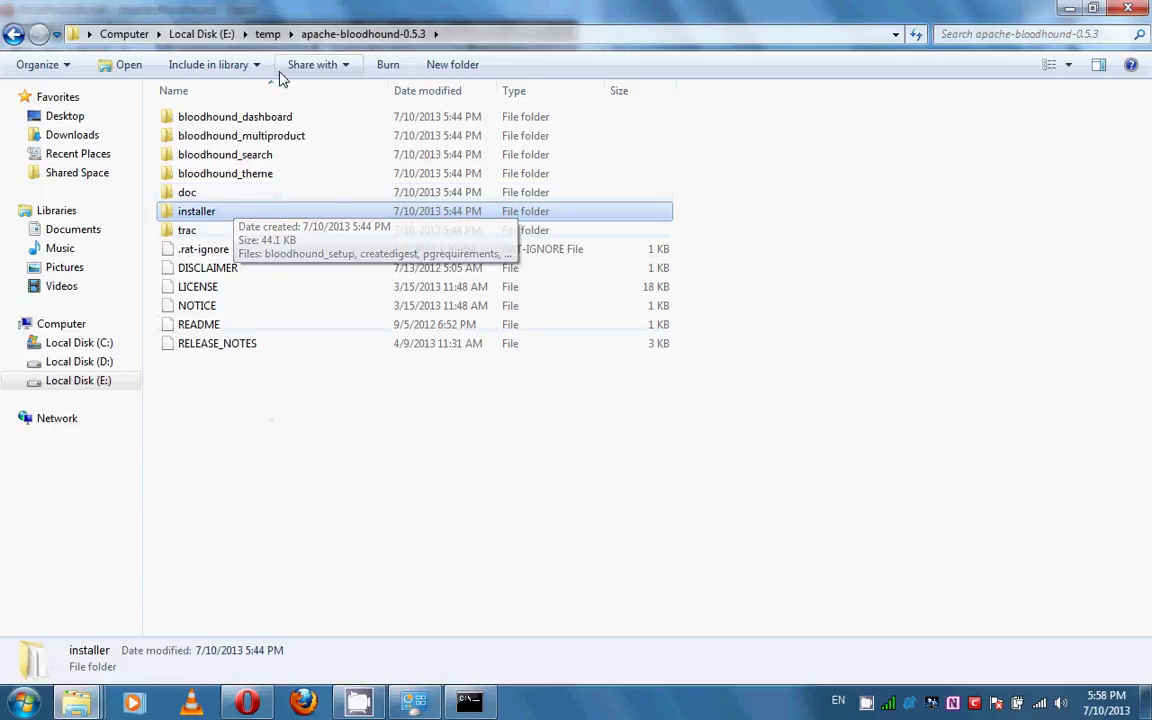
- Switch to the Command Prompt, restore its window size, change to the apache-bloodhound-0.5.3 directory and list its contents
{"action": "left_click", "coordinate": [469, 702]}
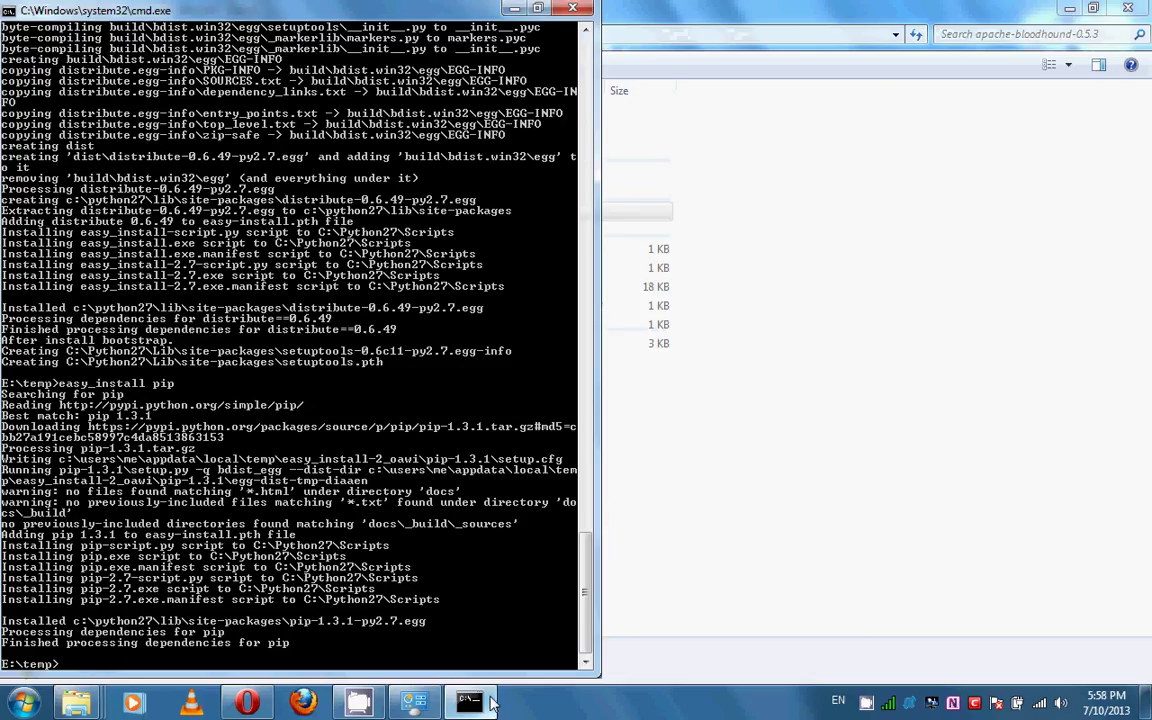
{"action": "double_click", "coordinate": [486, 8]}
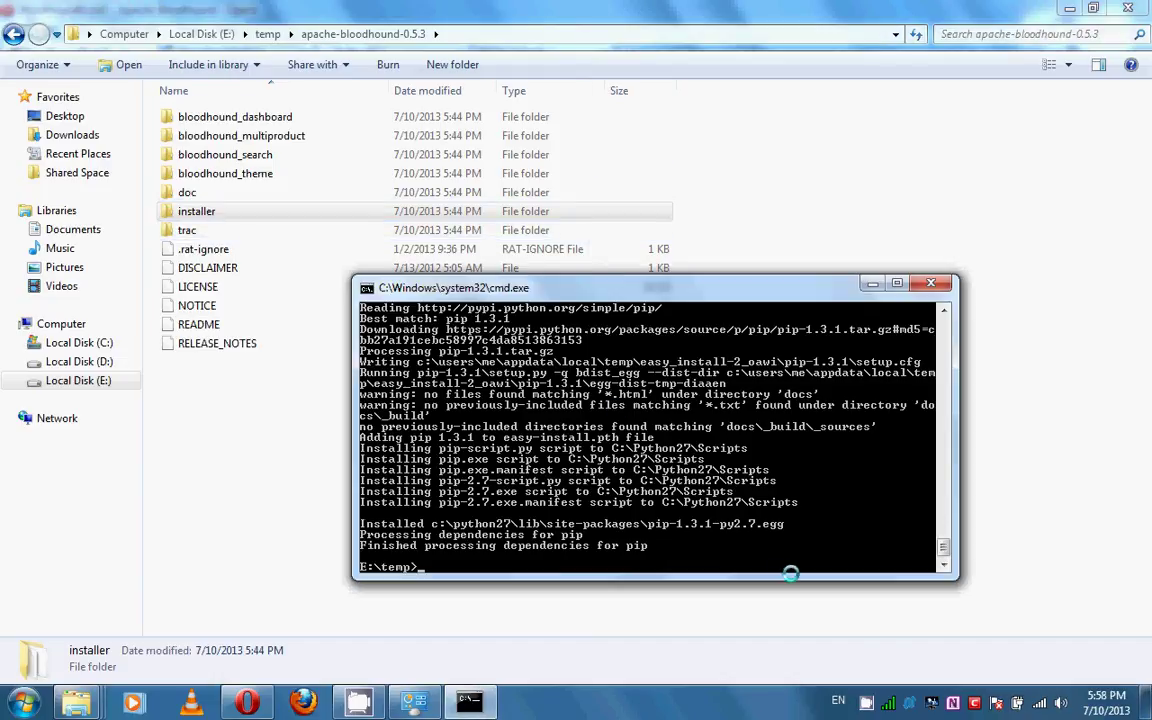
{"action": "type", "text": "cd apa"}
{"action": "key", "text": "Tab"}
{"action": "key", "text": "Return"}
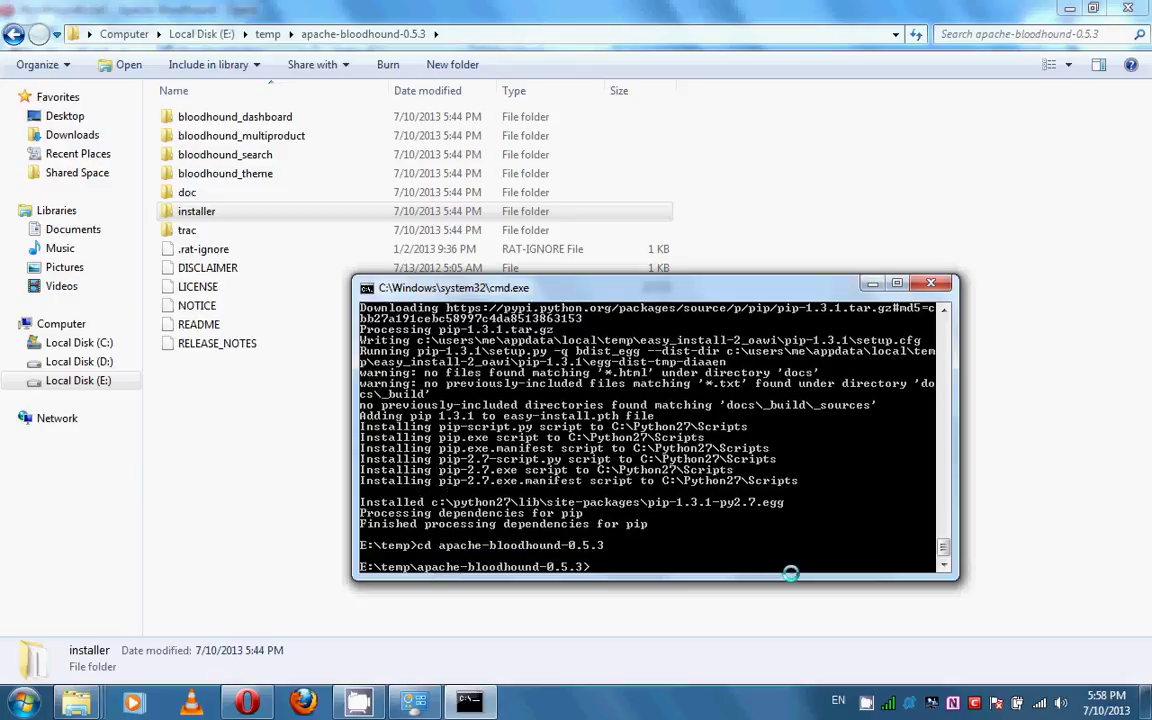
{"action": "type", "text": "dir"}
{"action": "key", "text": "Return"}
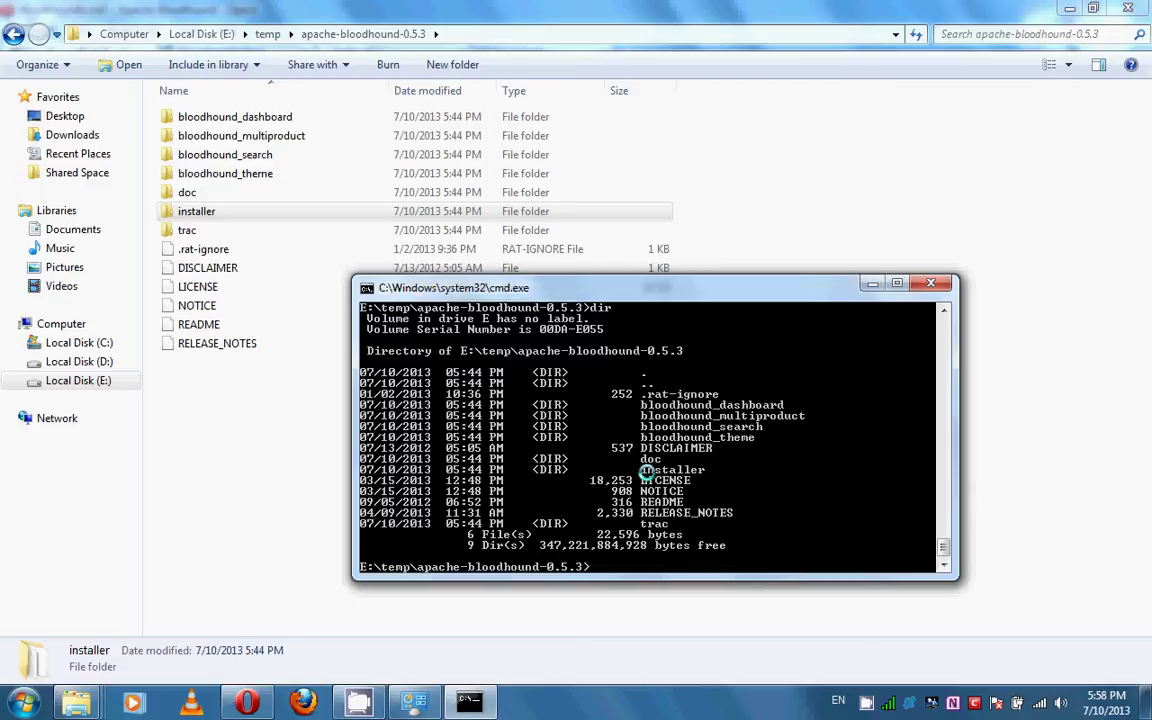
- Change to the installer directory and list its files with dir
{"action": "type", "text": "cd installer"}
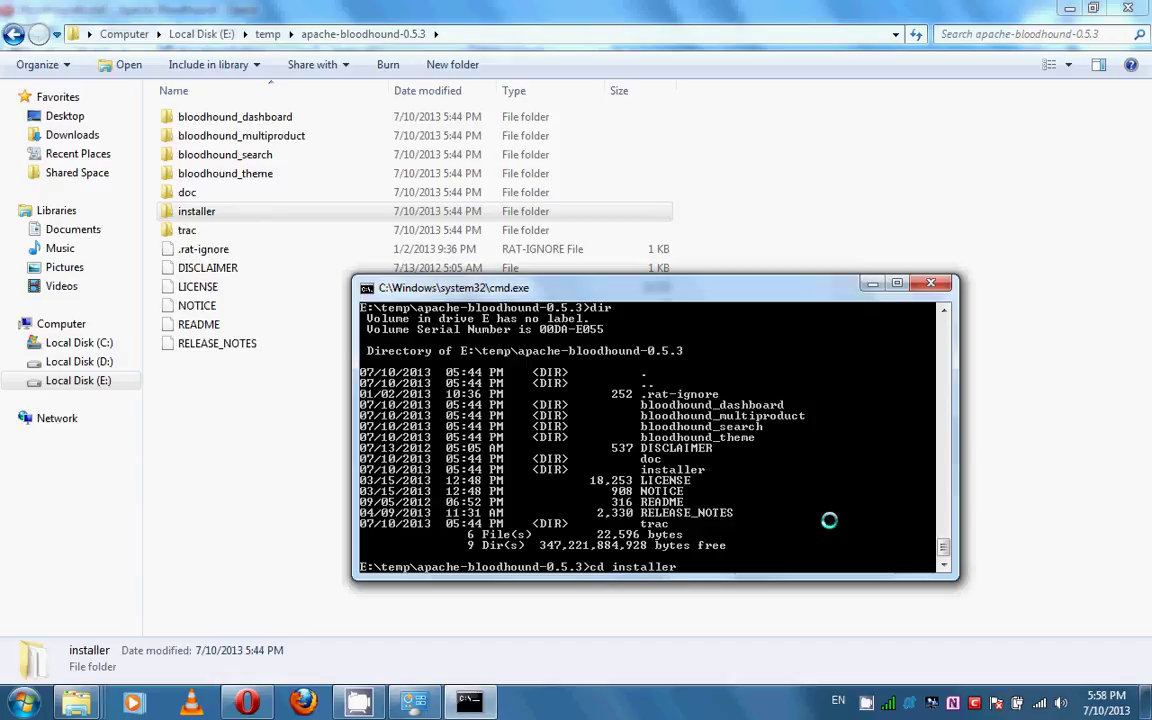
{"action": "key", "text": "Return"}
{"action": "type", "text": "dir"}
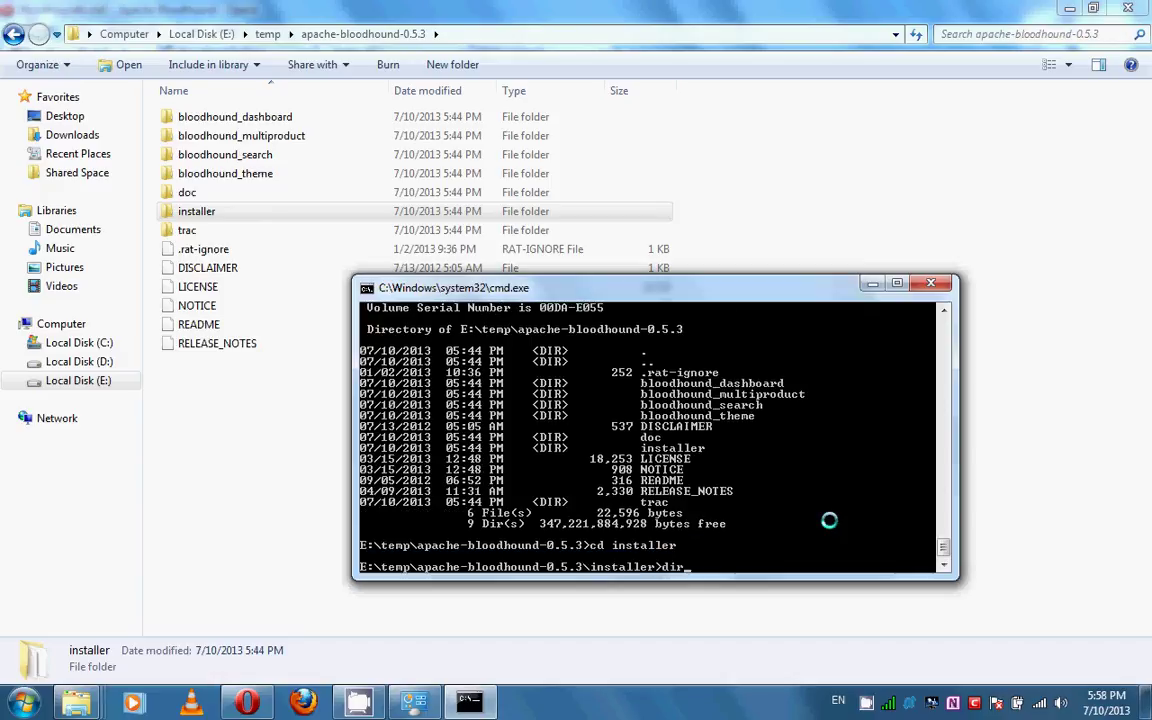
{"action": "key", "text": "Return"}
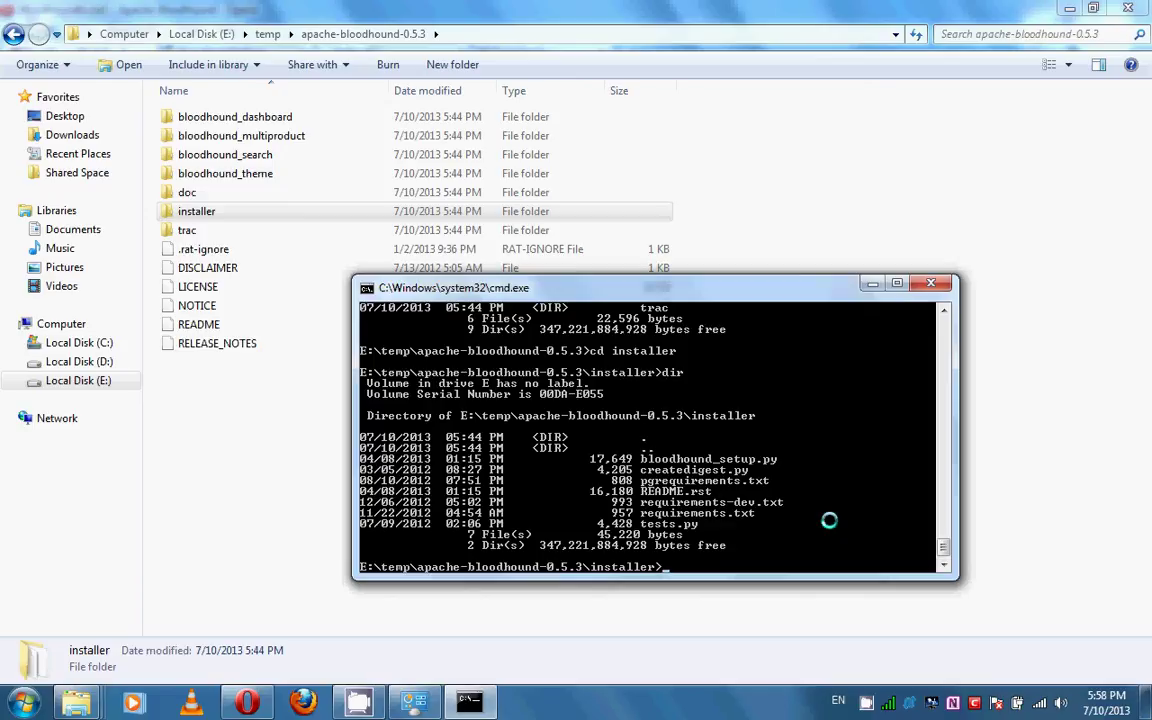
- Switch to Opera and look up the pip command in the Installation section of the BloodhoundInstall page
{"action": "left_click", "coordinate": [245, 705]}
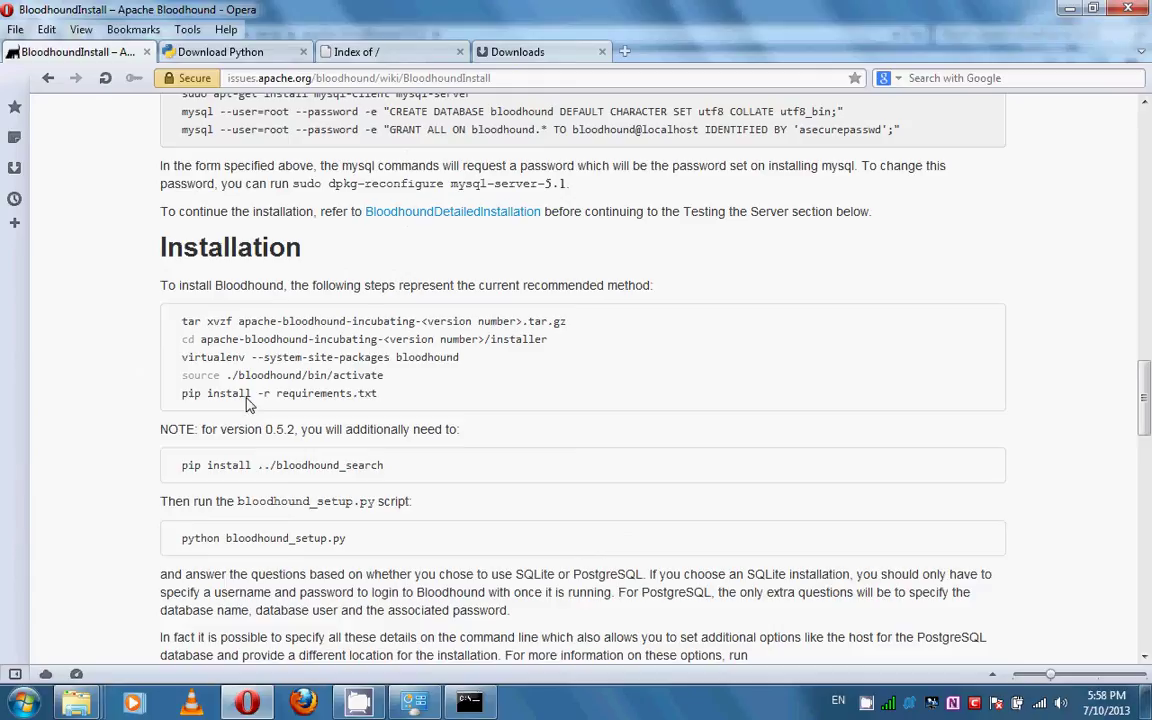
{"action": "left_click_drag", "start_coordinate": [176, 393], "coordinate": [363, 405]}
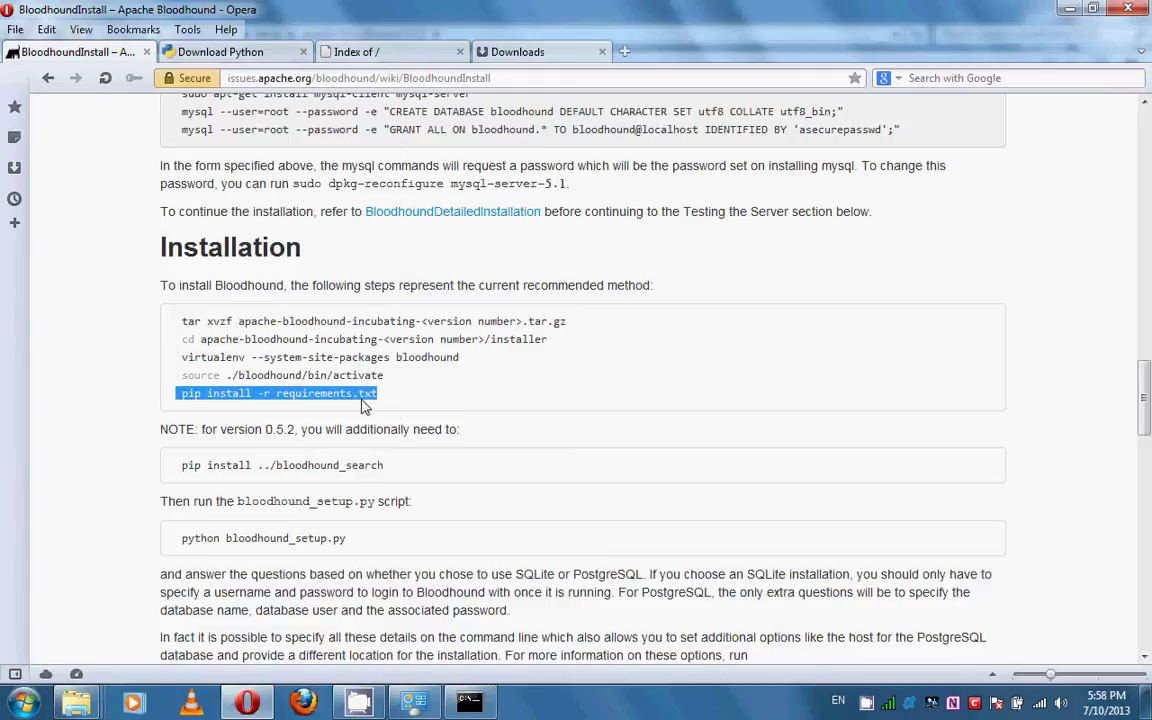
{"action": "left_click", "coordinate": [250, 398]}
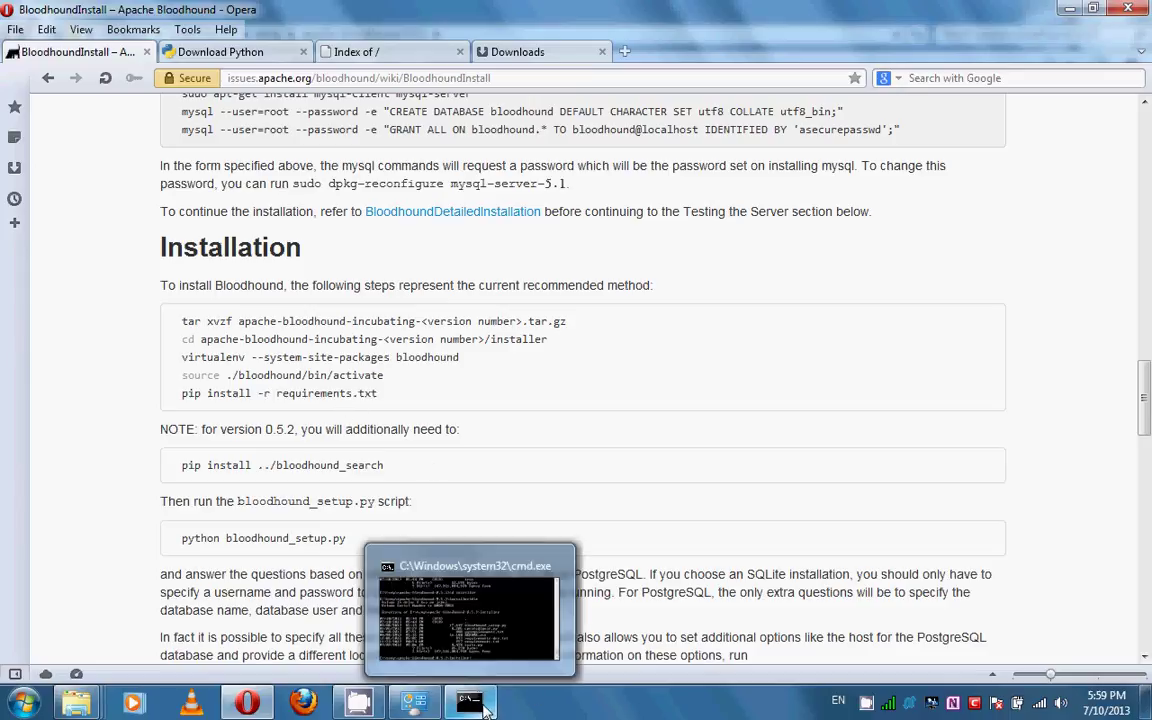
- Return to the Command Prompt and run pip install -r requirements.txt from the installer directory
{"action": "left_click", "coordinate": [486, 707]}
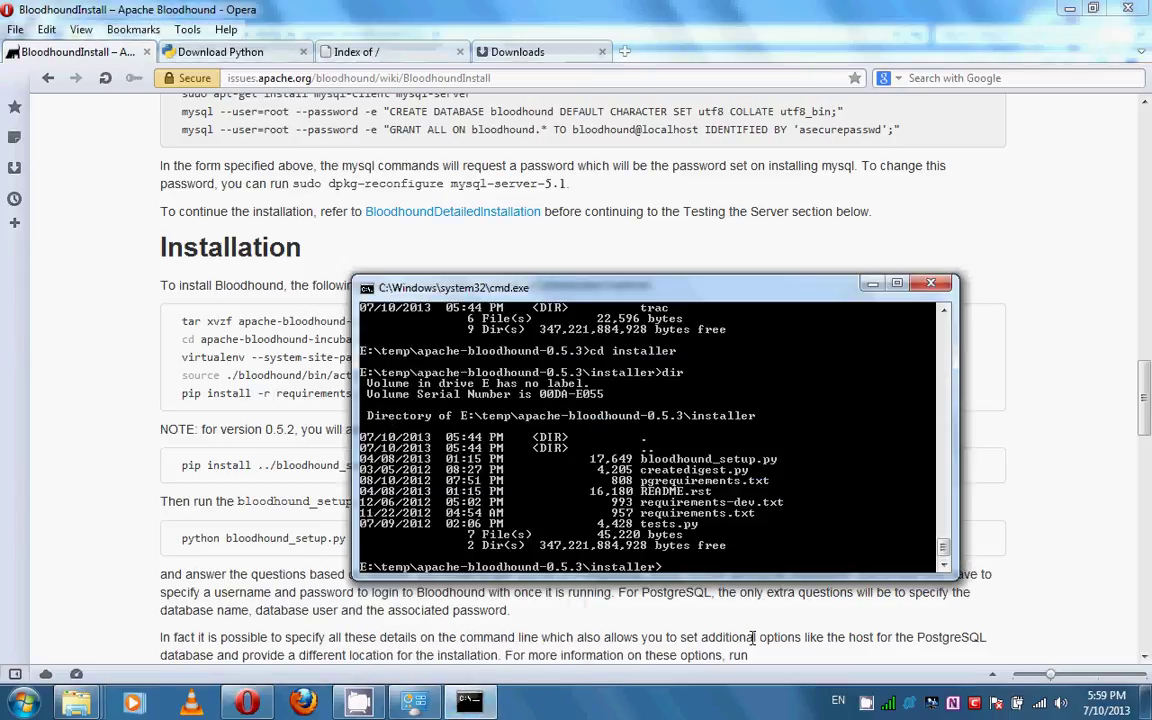
{"action": "type", "text": "pip install -r req"}
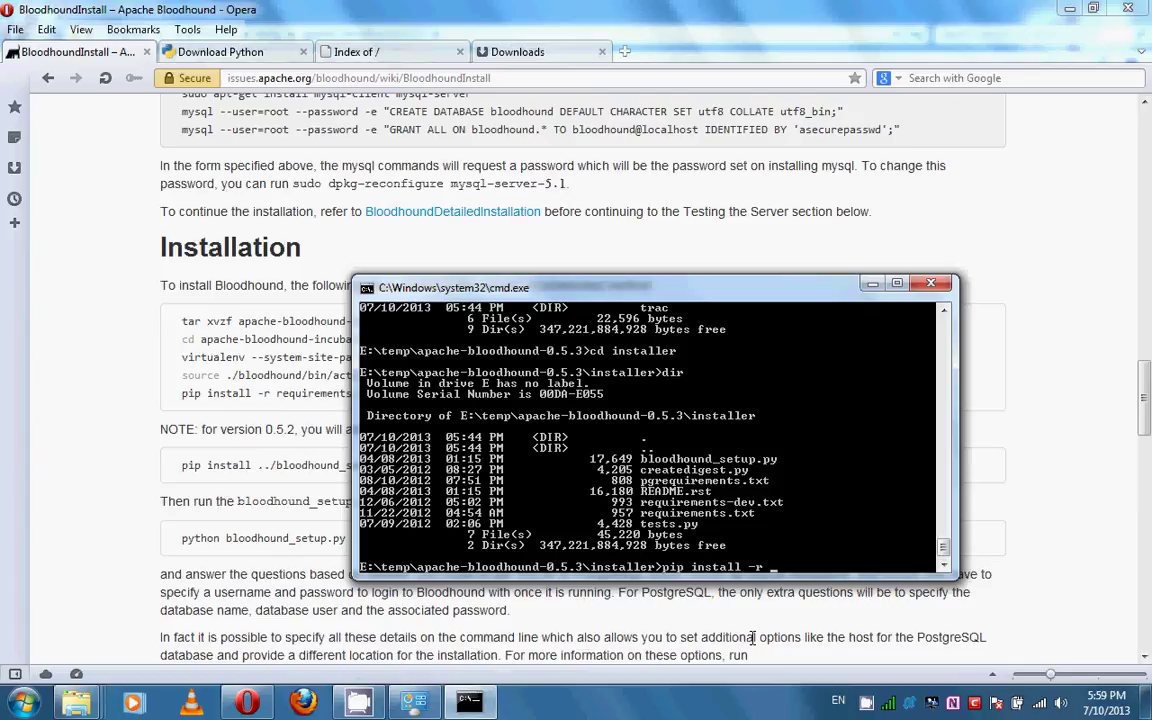
{"action": "key", "text": "Tab"}
{"action": "key", "text": "Tab"}
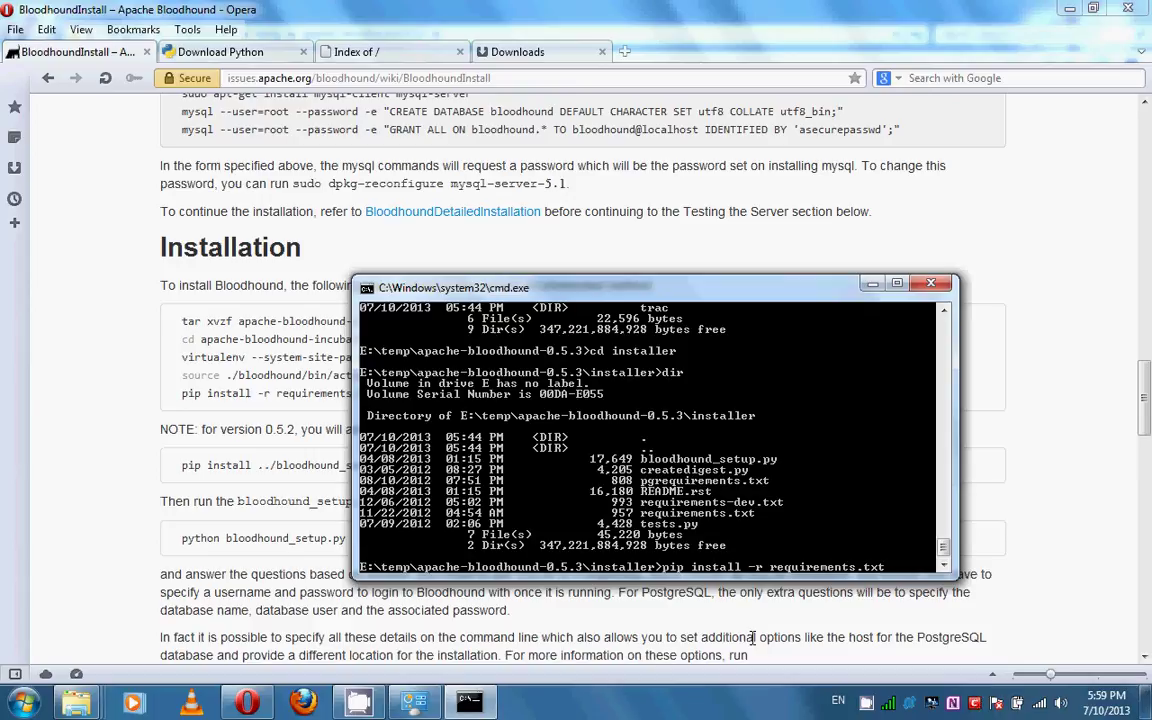
{"action": "key", "text": "Return"}
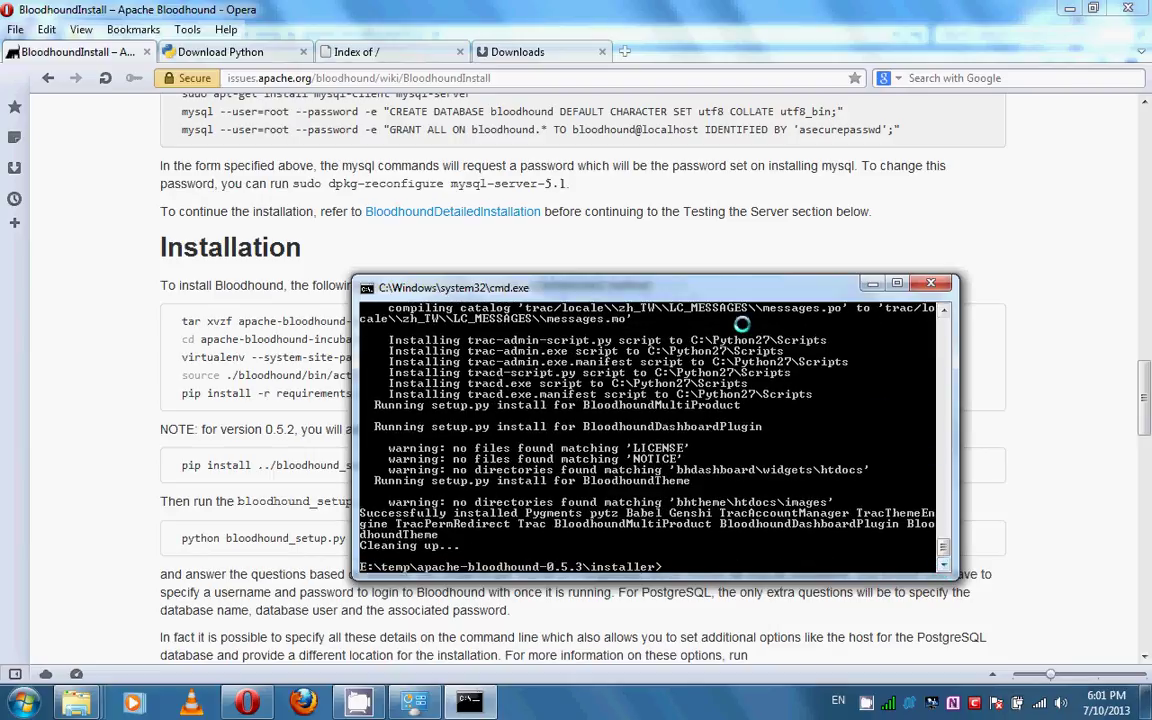
- Check the setup script command on the BloodhoundInstall page and run python bloodhound_setup.py in the Command Prompt
{"action": "left_click_drag", "start_coordinate": [727, 285], "coordinate": [788, 172]}
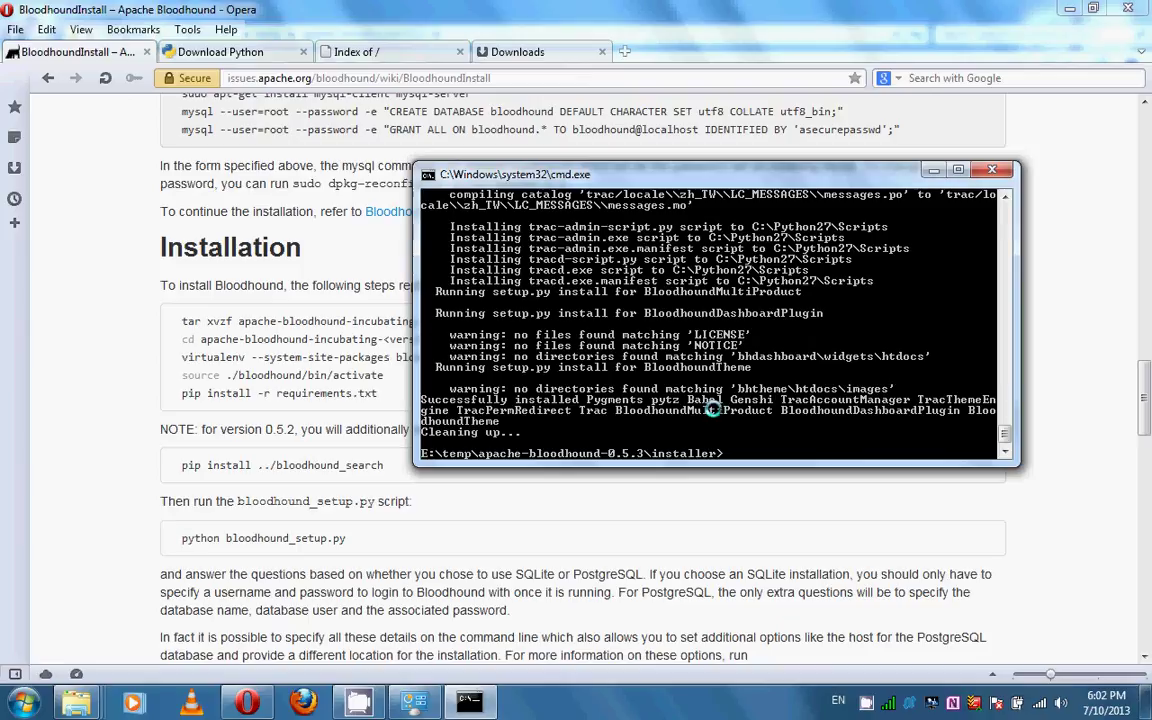
{"action": "type", "text": "python"}
{"action": "left_click", "coordinate": [183, 540]}
{"action": "left_click_drag", "start_coordinate": [183, 540], "coordinate": [346, 540]}
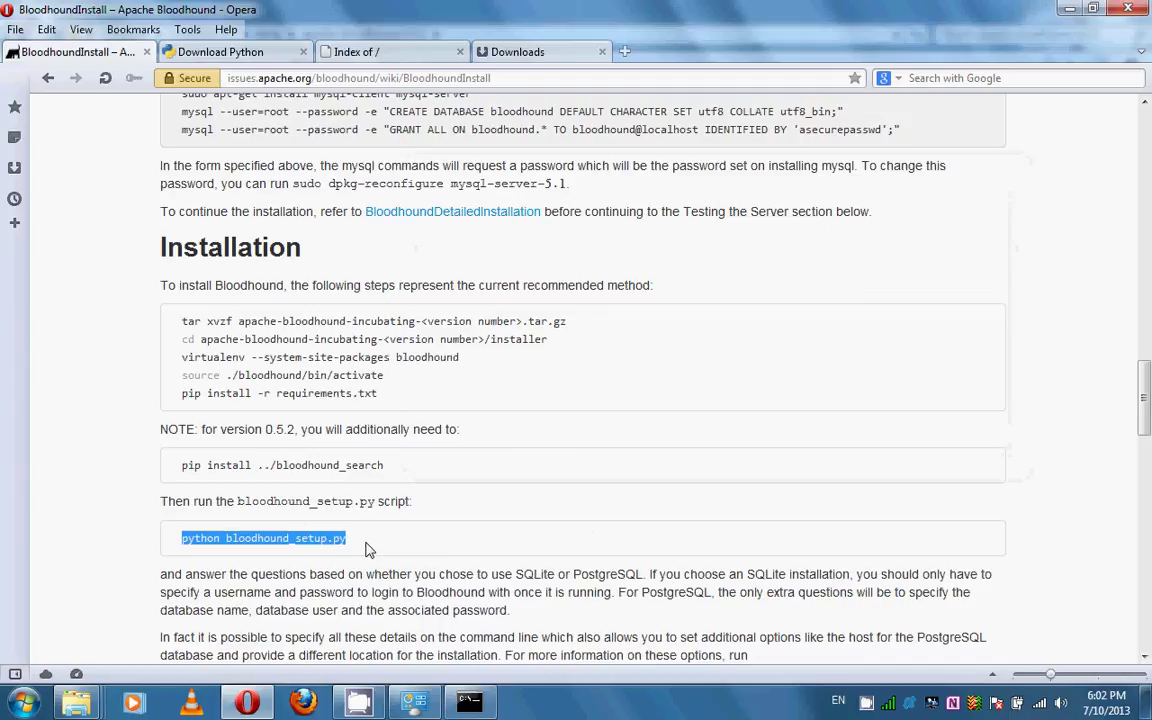
{"action": "left_click", "coordinate": [468, 704]}
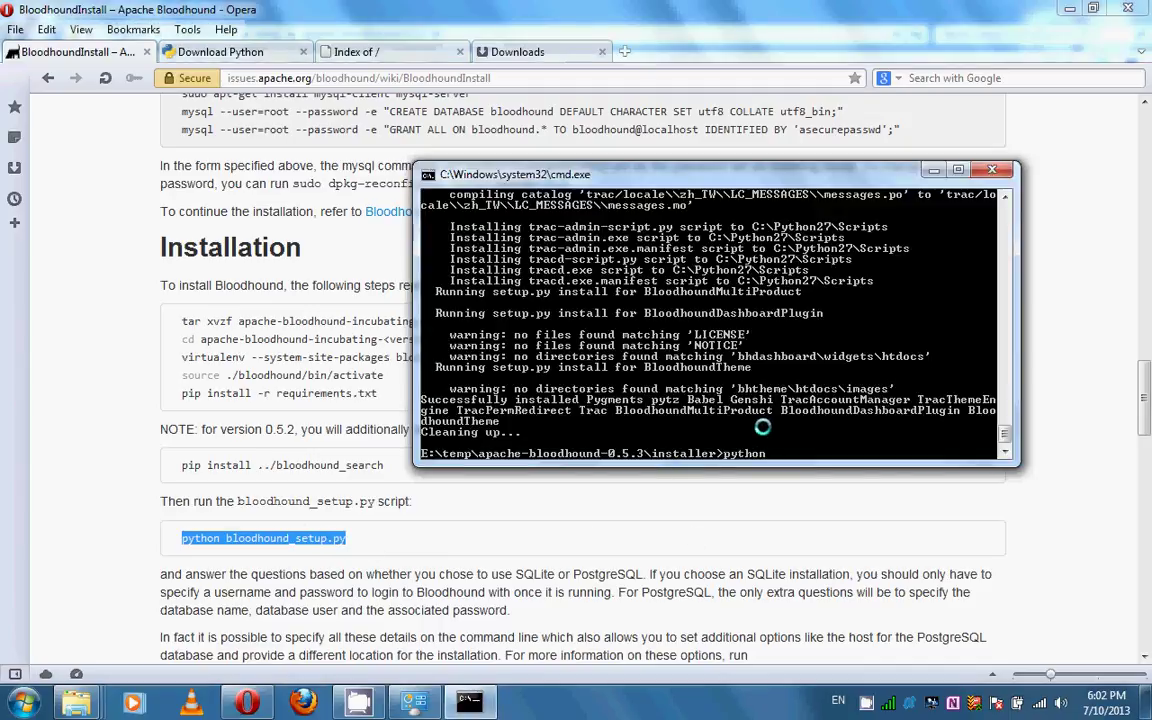
{"action": "type", "text": "python bloodhound_setup.py"}
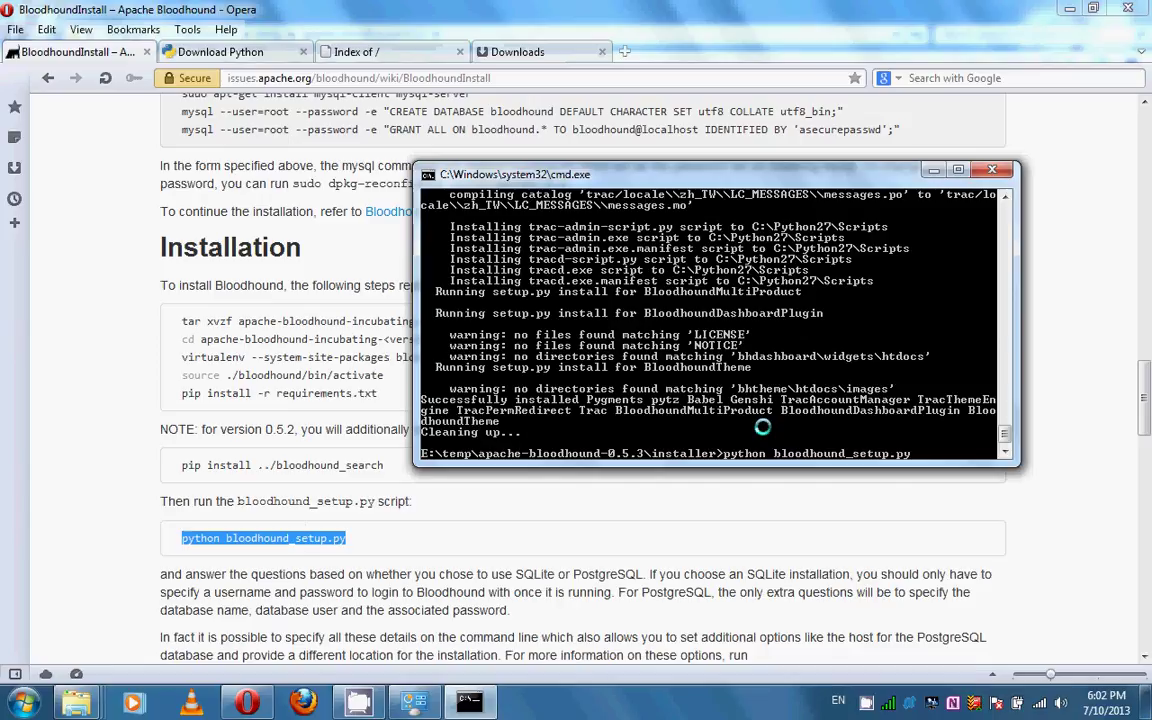
{"action": "key", "text": "Return"}
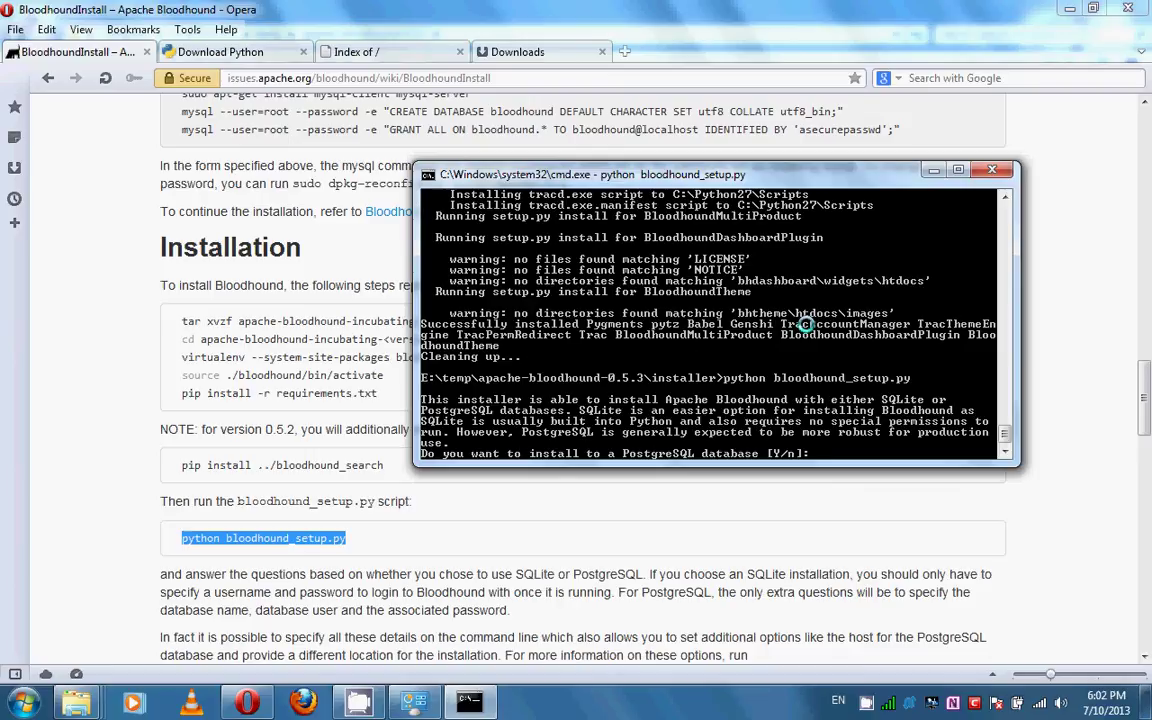
- Answer the setup prompts: n for PostgreSQL, the default admin username, and a new admin password entered twice
{"action": "type", "text": "n"}
{"action": "key", "text": "Return"}
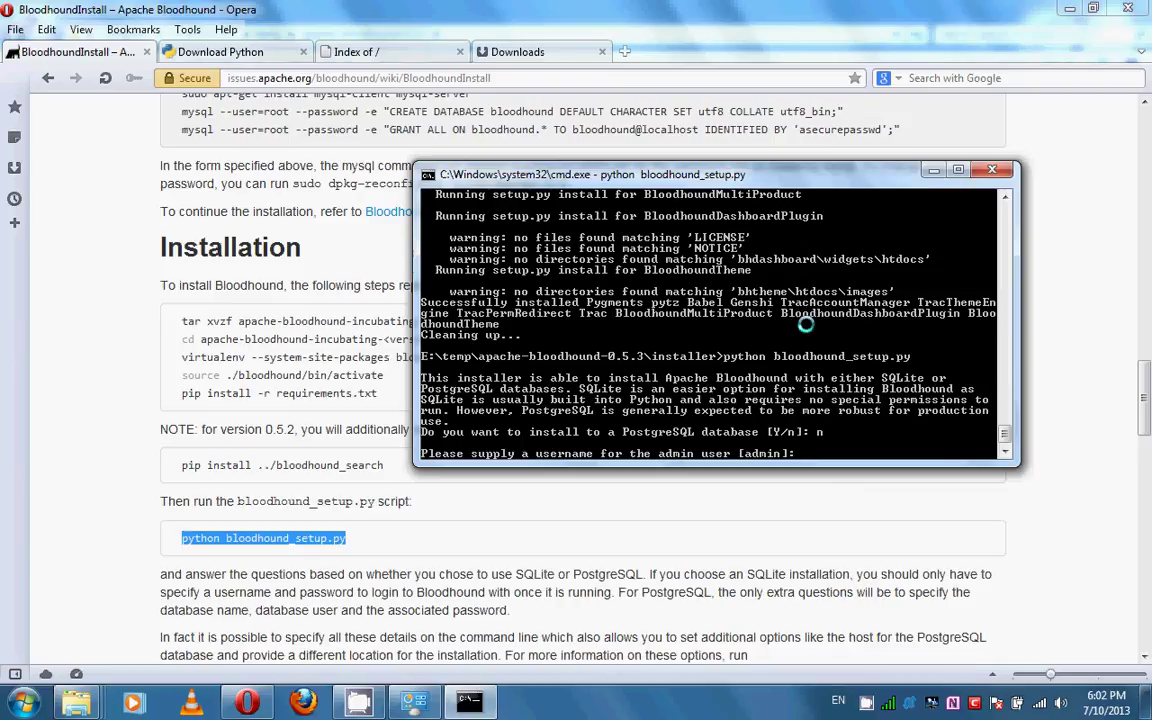
{"action": "key", "text": "Return"}
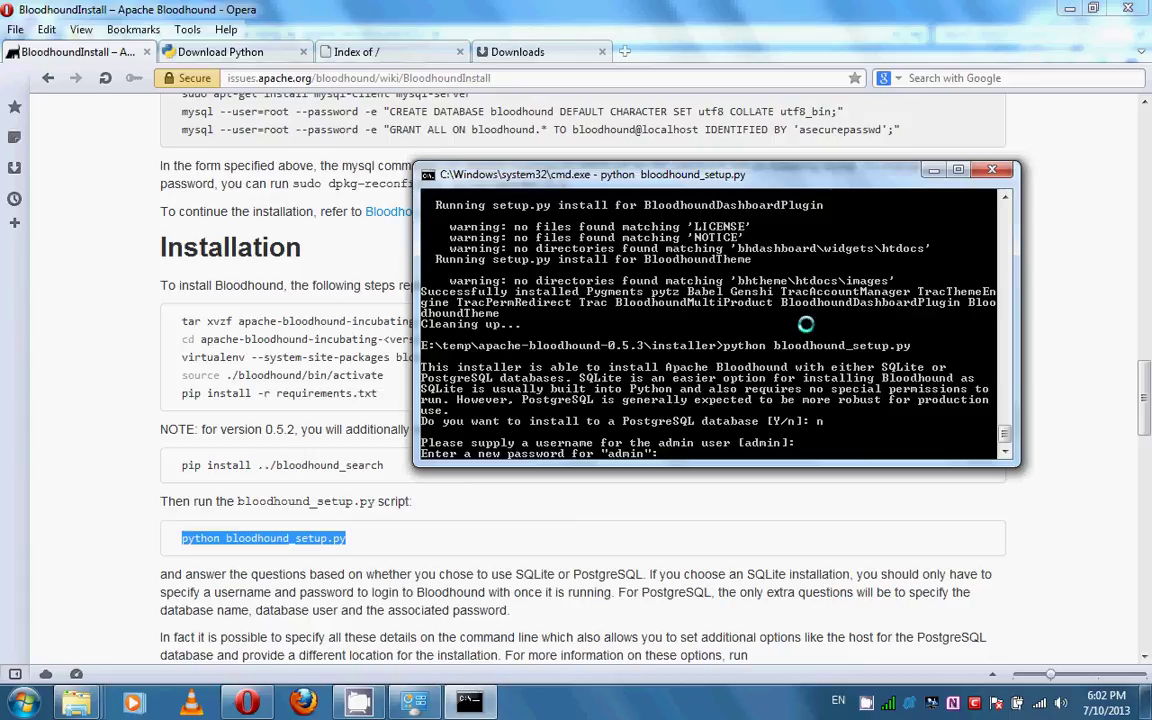
{"action": "key", "text": "Return"}
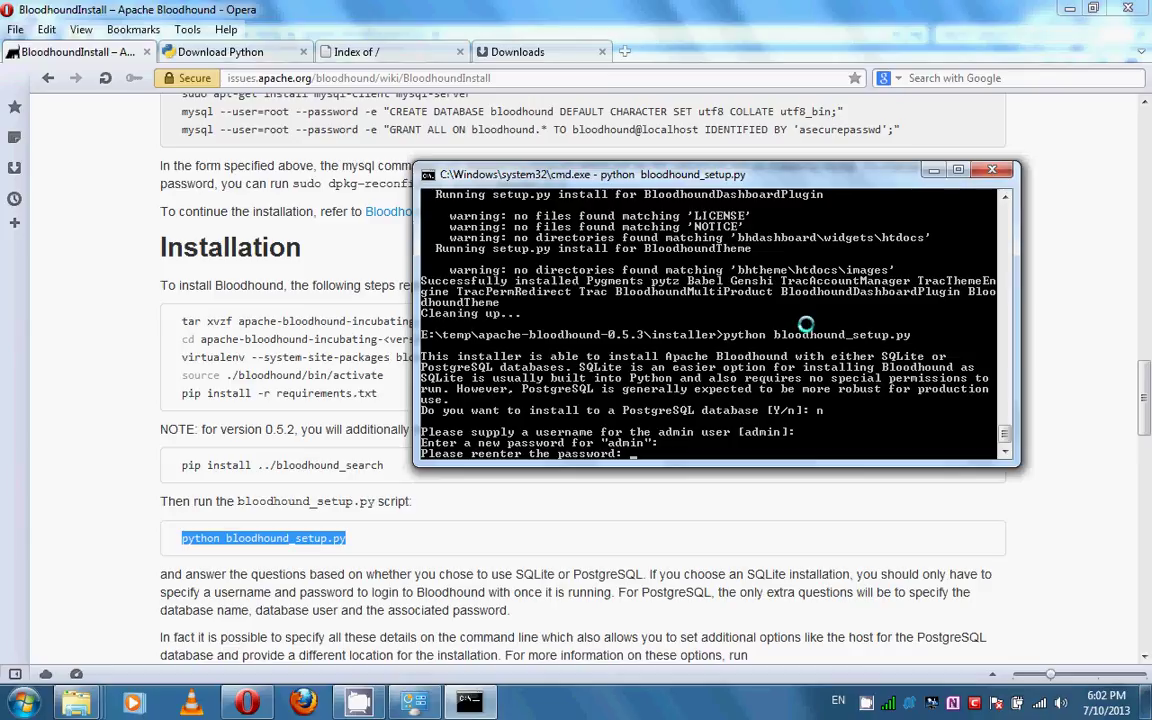
{"action": "key", "text": "Return"}
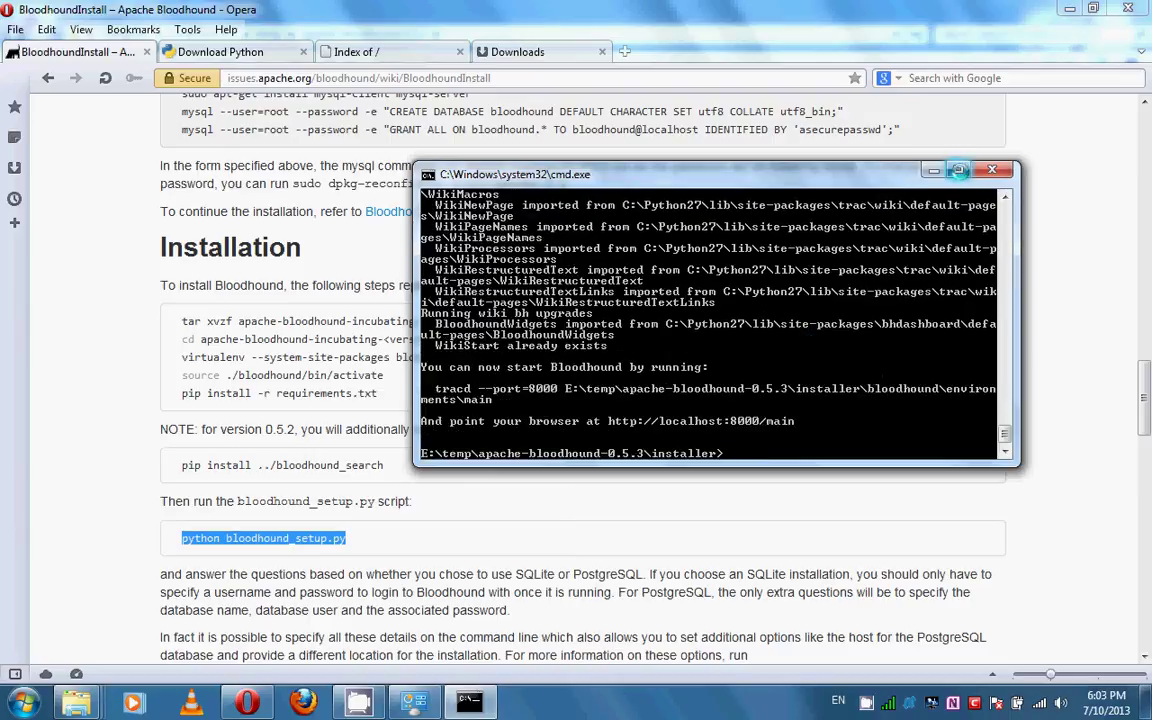
- Maximise the Command Prompt window to read the setup output, restore it and move it over the browser page
{"action": "left_click", "coordinate": [958, 170]}
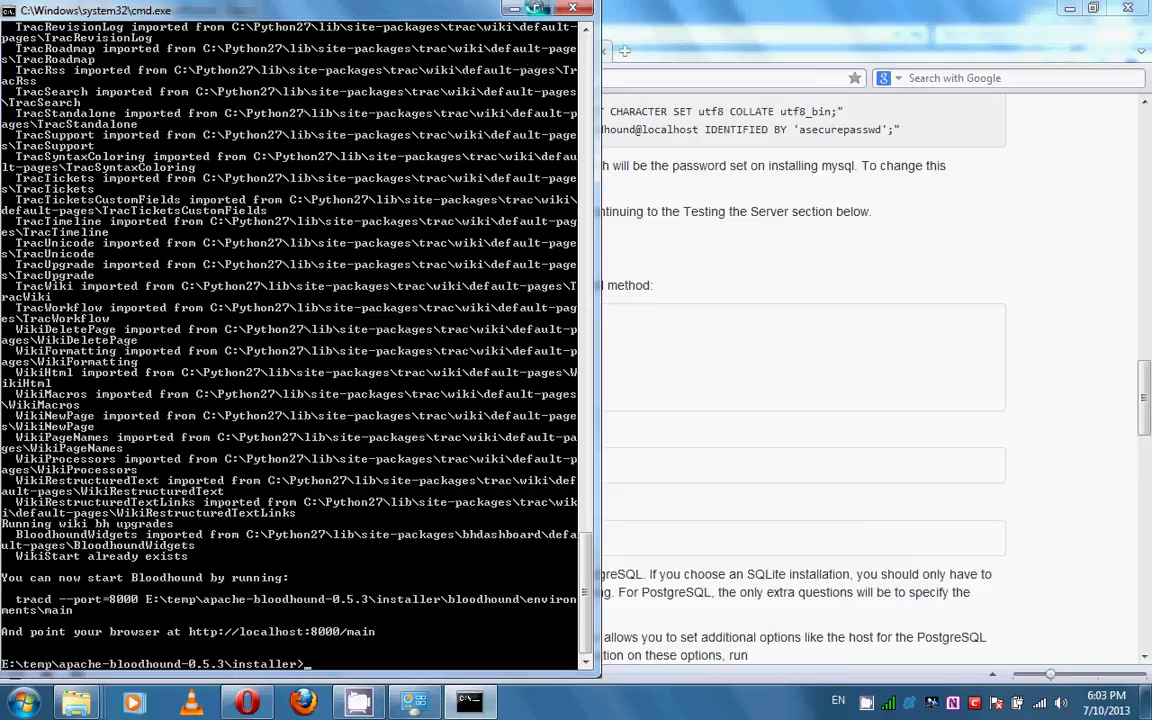
{"action": "left_click", "coordinate": [536, 8]}
{"action": "left_click_drag", "start_coordinate": [825, 250], "coordinate": [522, 175]}
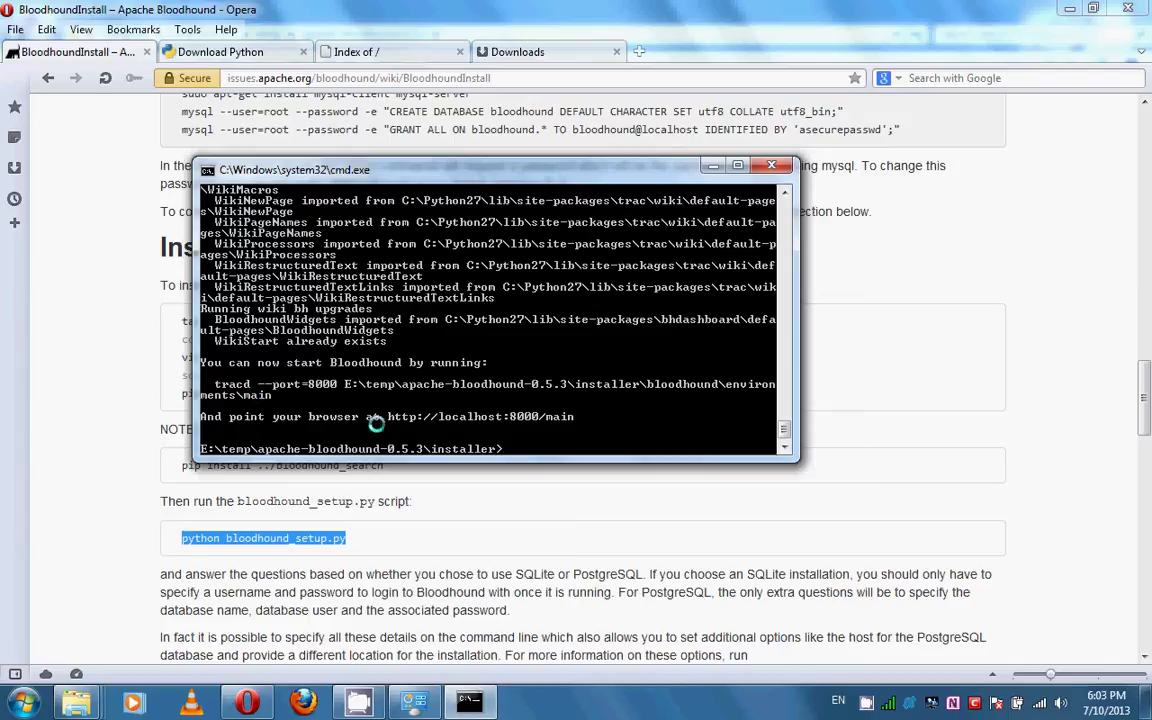
- Mark and copy the first line of the tracd --port=8000 start command from the setup output
{"action": "right_click", "coordinate": [232, 372]}
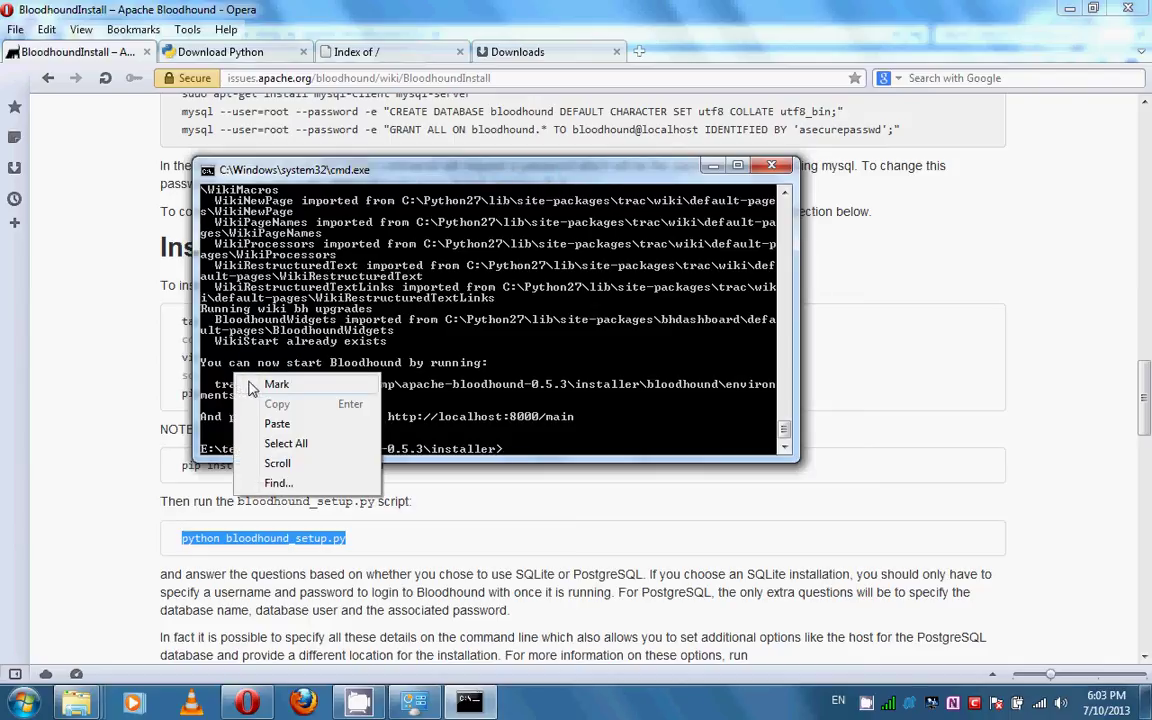
{"action": "left_click", "coordinate": [245, 384]}
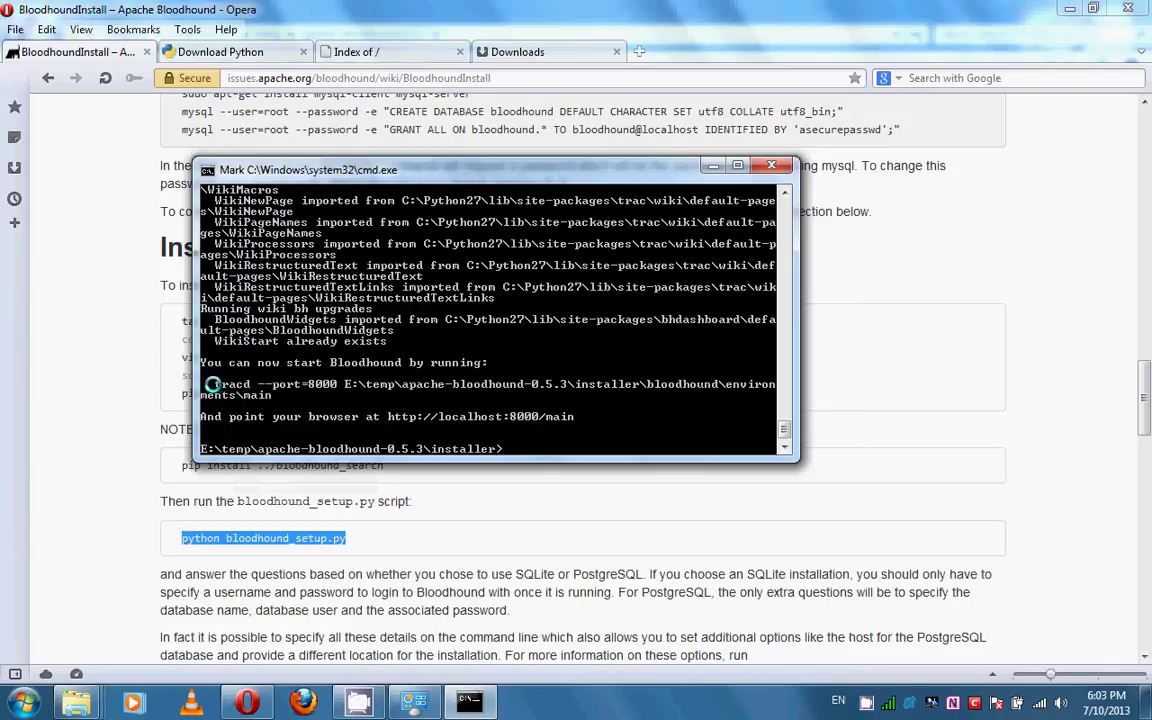
{"action": "left_click_drag", "start_coordinate": [217, 384], "coordinate": [775, 384]}
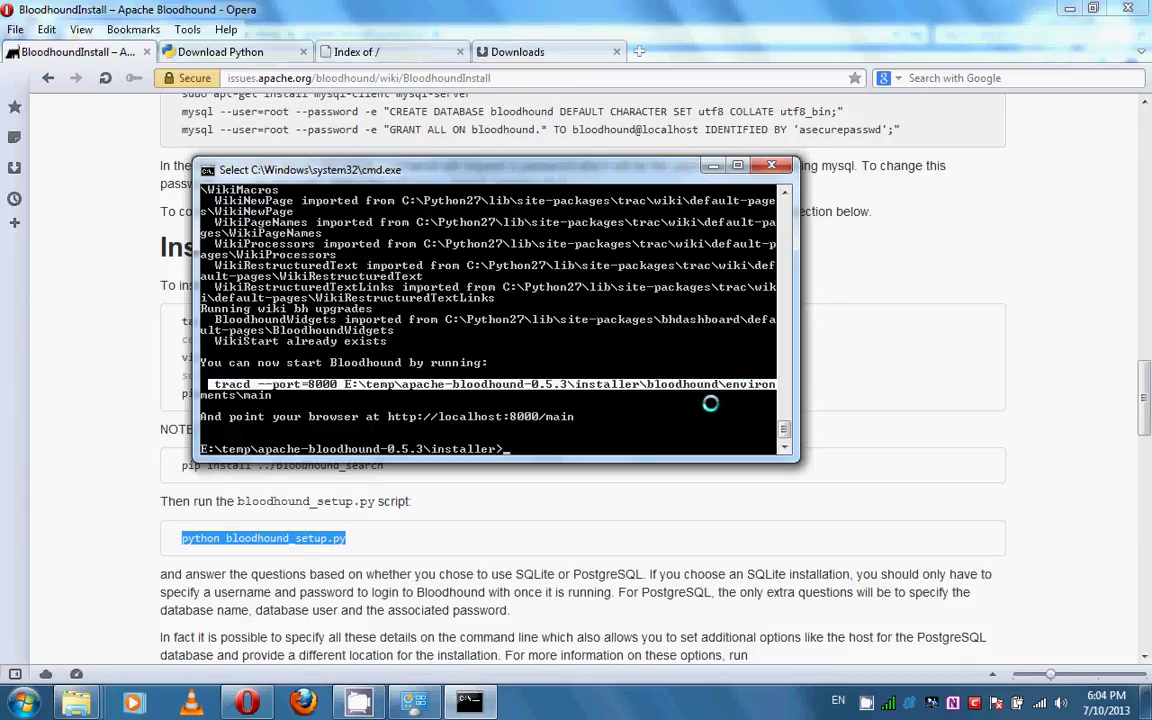
{"action": "left_click", "coordinate": [208, 170]}
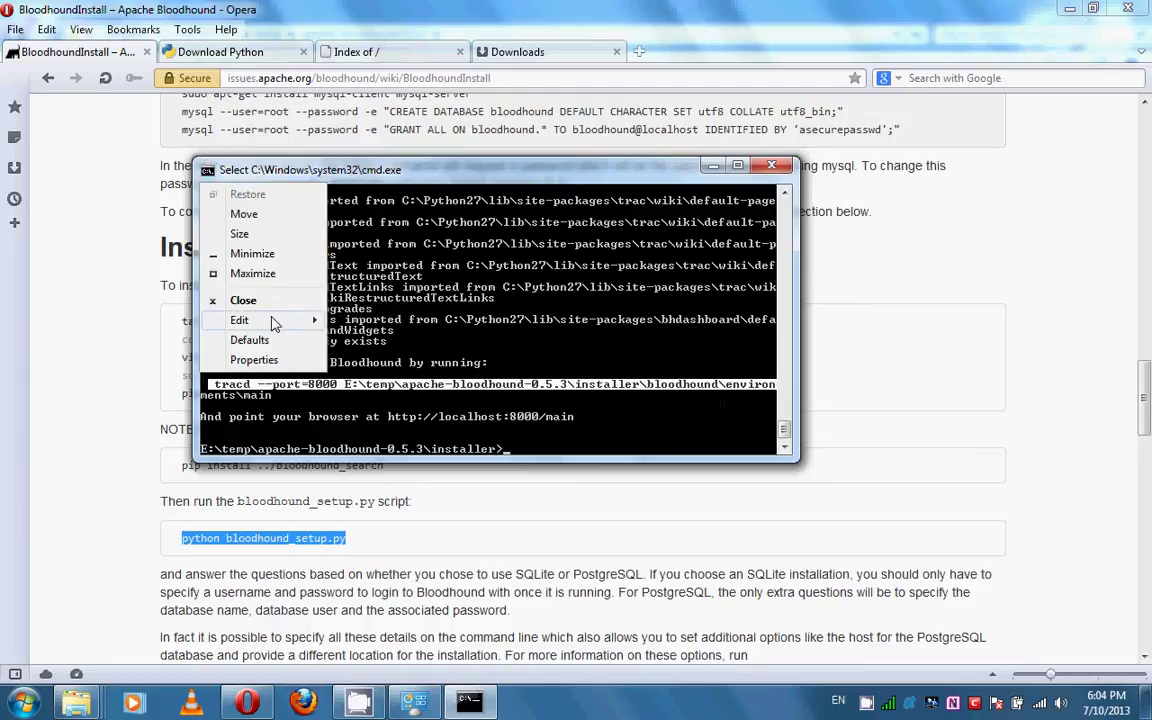
{"action": "mouse_move", "coordinate": [280, 320]}
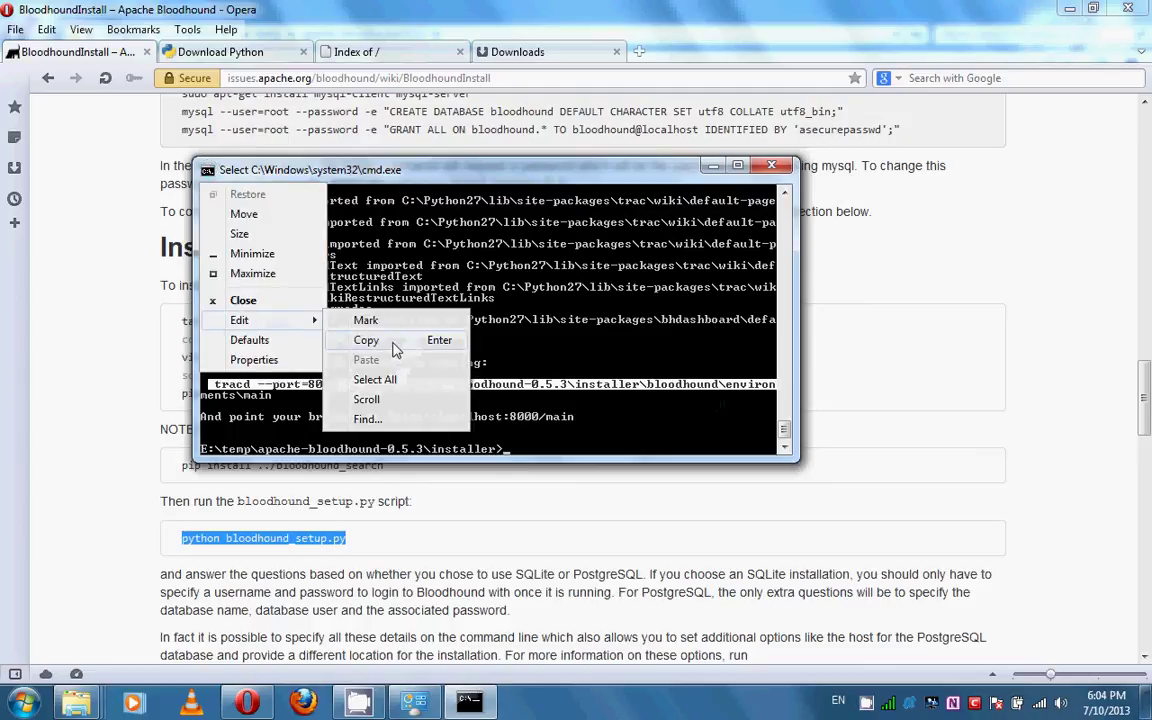
{"action": "left_click", "coordinate": [366, 340]}
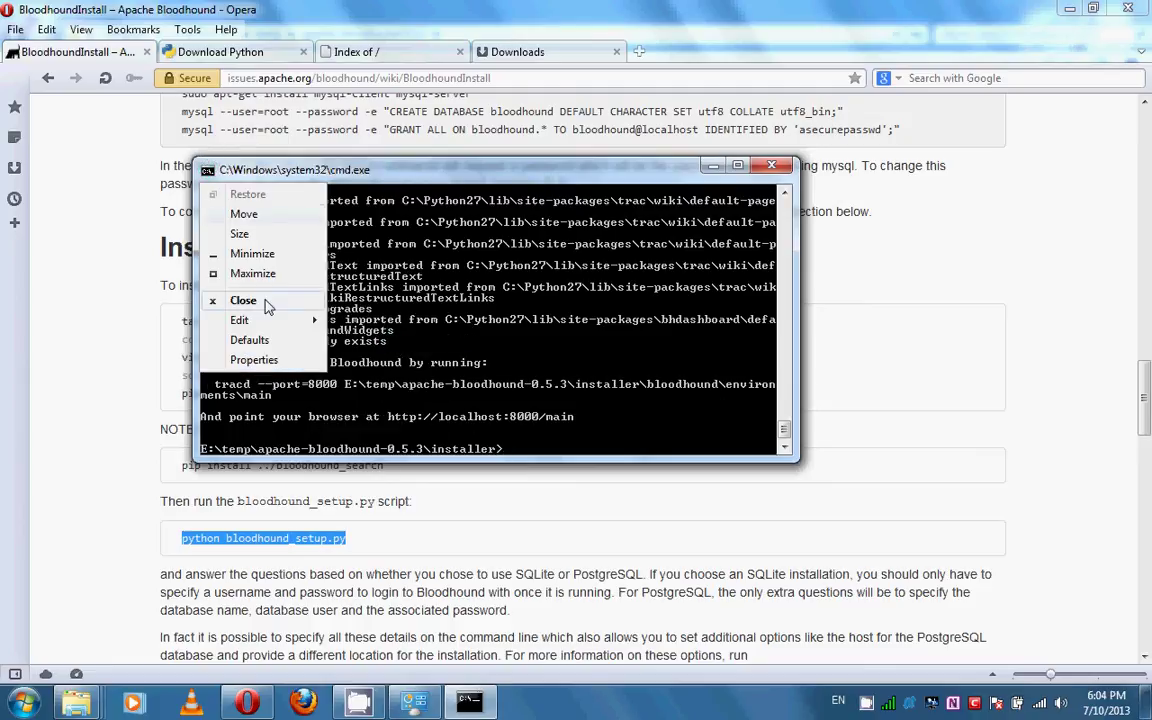
- Paste the copied tracd command, complete its path with ents\main, remove the leading space, run it and move the Command Prompt window aside
{"action": "mouse_move", "coordinate": [270, 320]}
{"action": "left_click", "coordinate": [366, 360]}
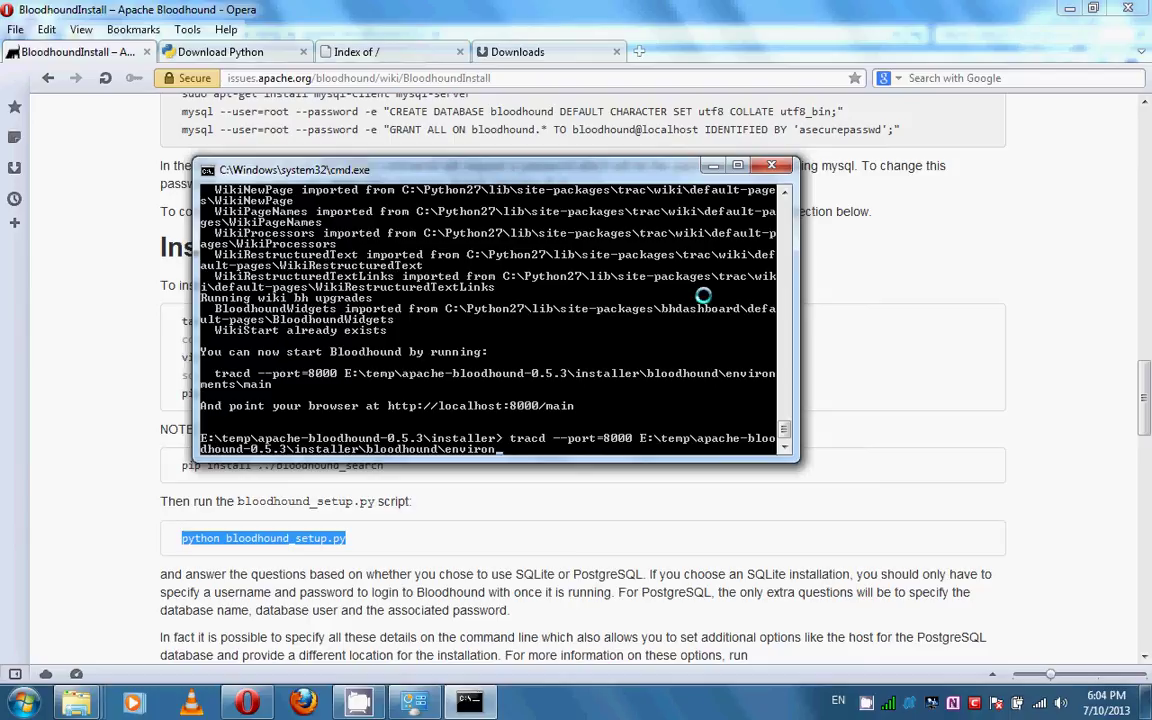
{"action": "type", "text": "ents\\main"}
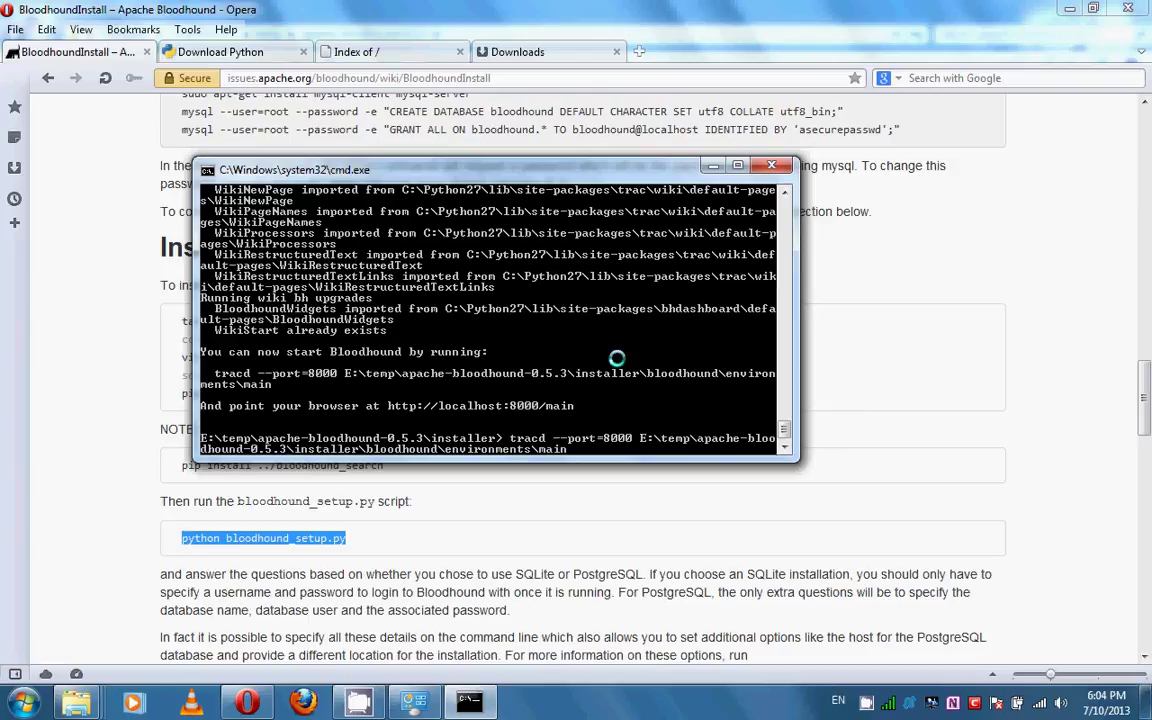
{"action": "key", "text": "Delete"}
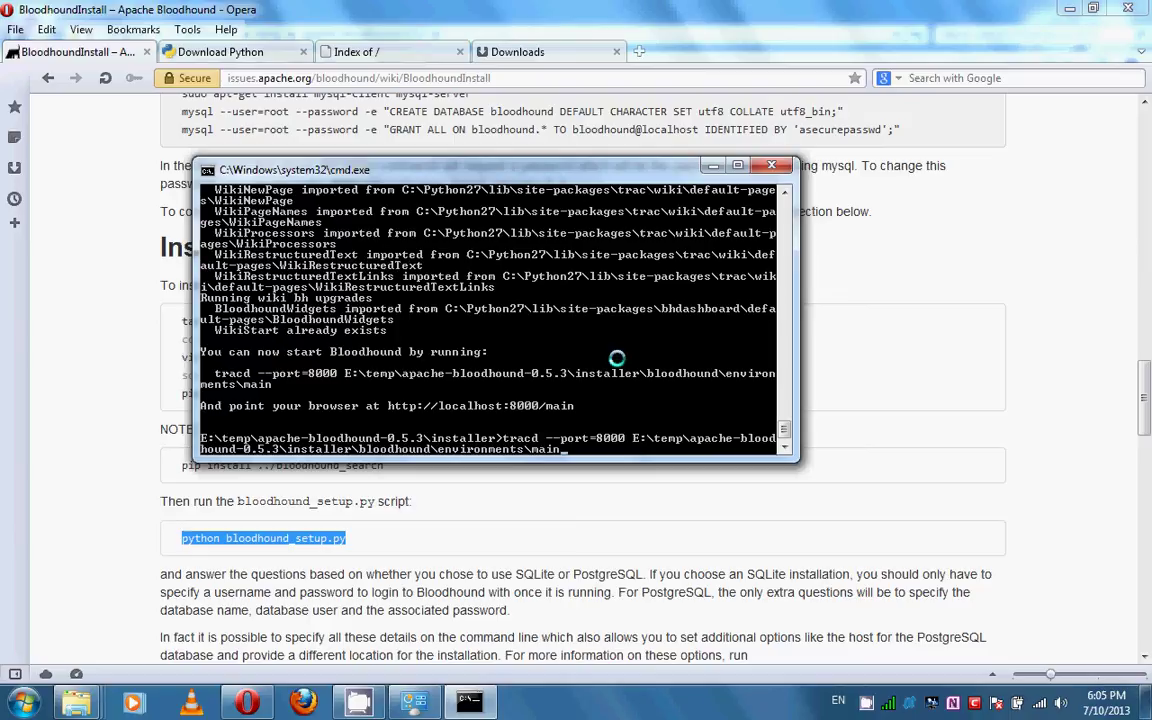
{"action": "key", "text": "Return"}
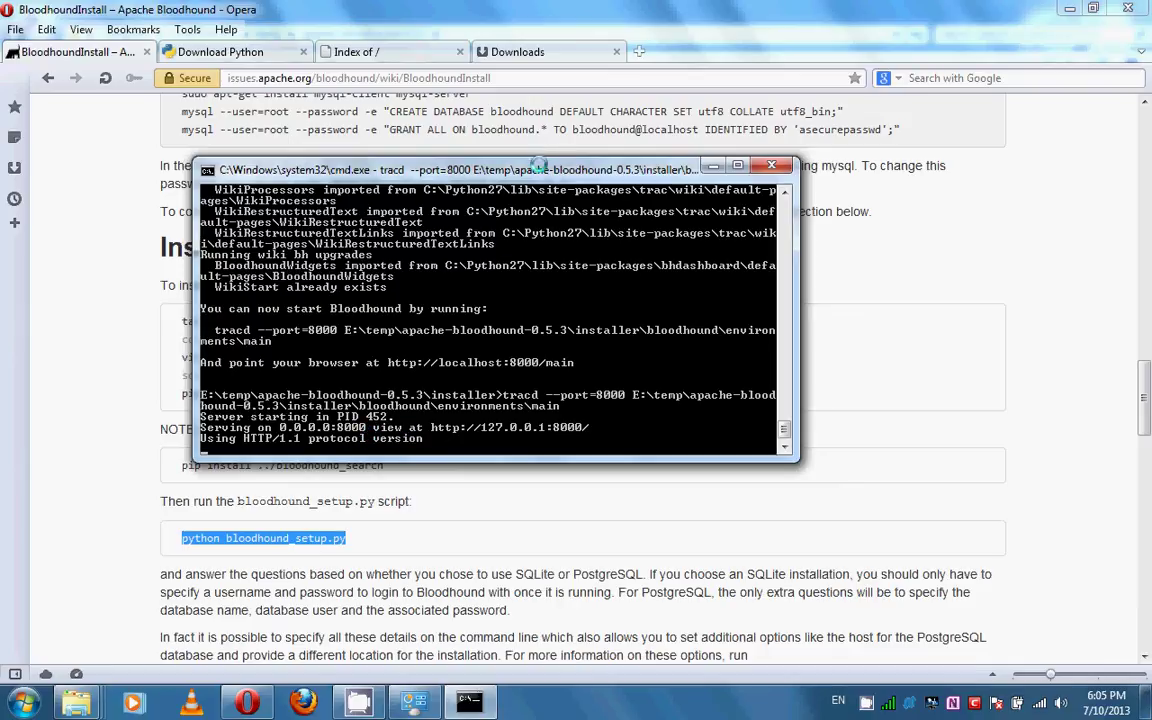
{"action": "left_click_drag", "start_coordinate": [539, 165], "coordinate": [671, 160]}
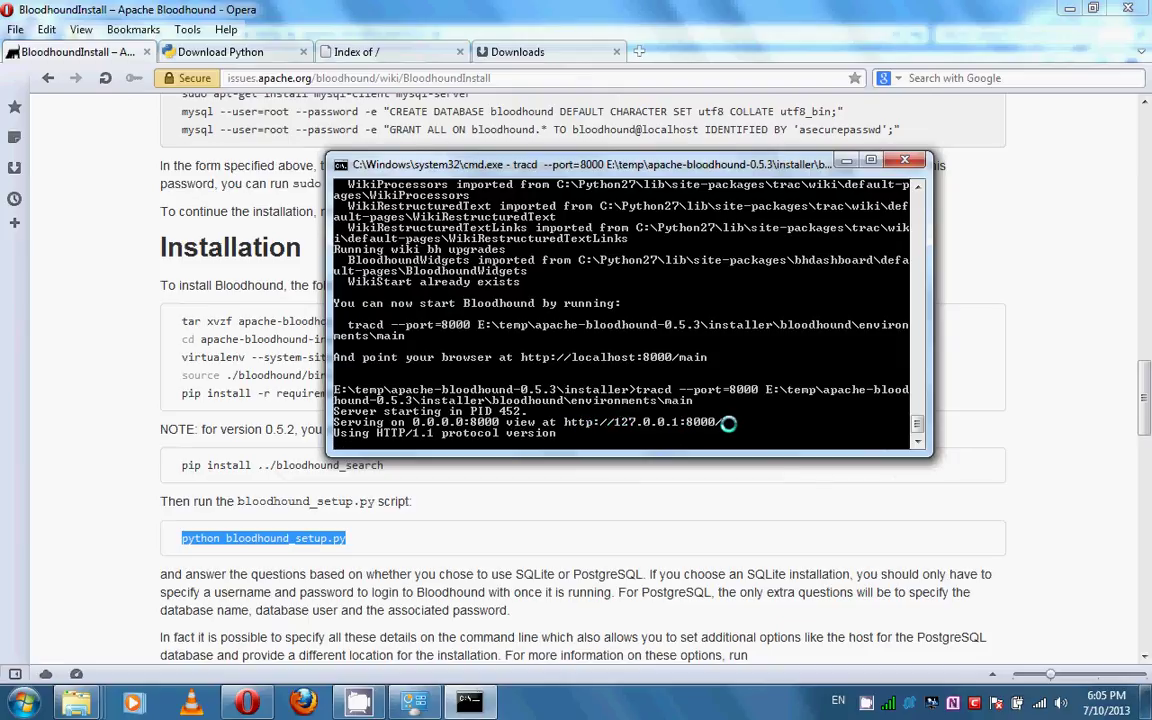
{"action": "left_click", "coordinate": [437, 55]}
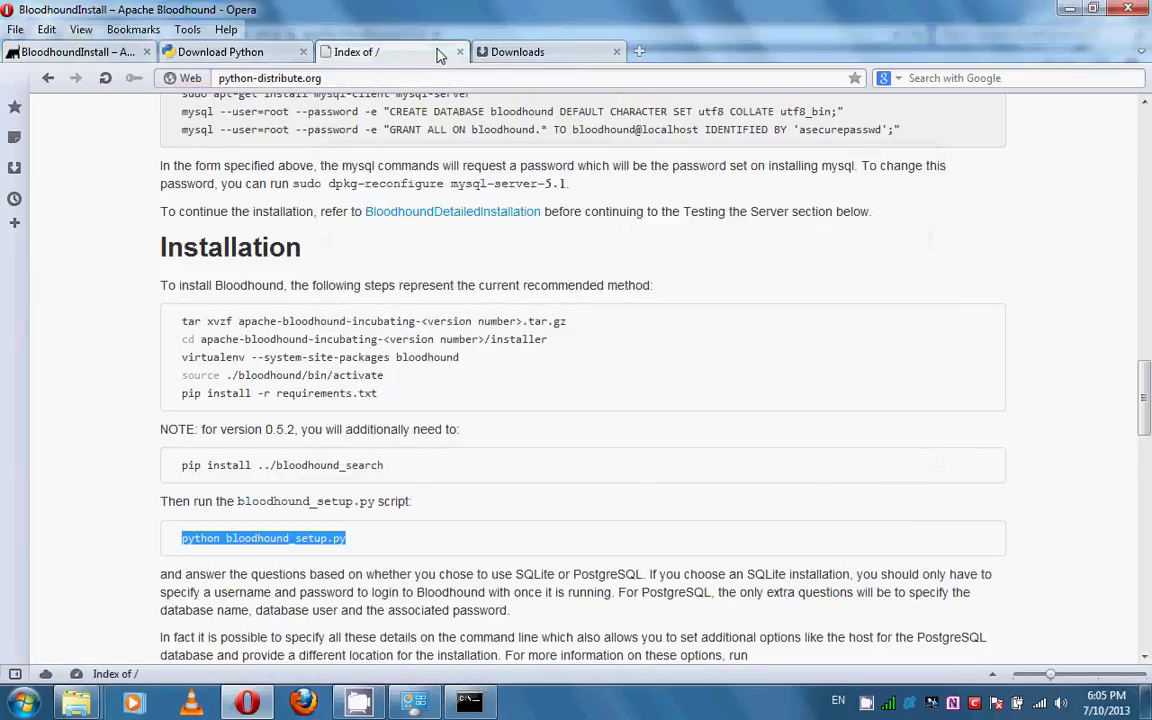
{"action": "left_click", "coordinate": [430, 78]}
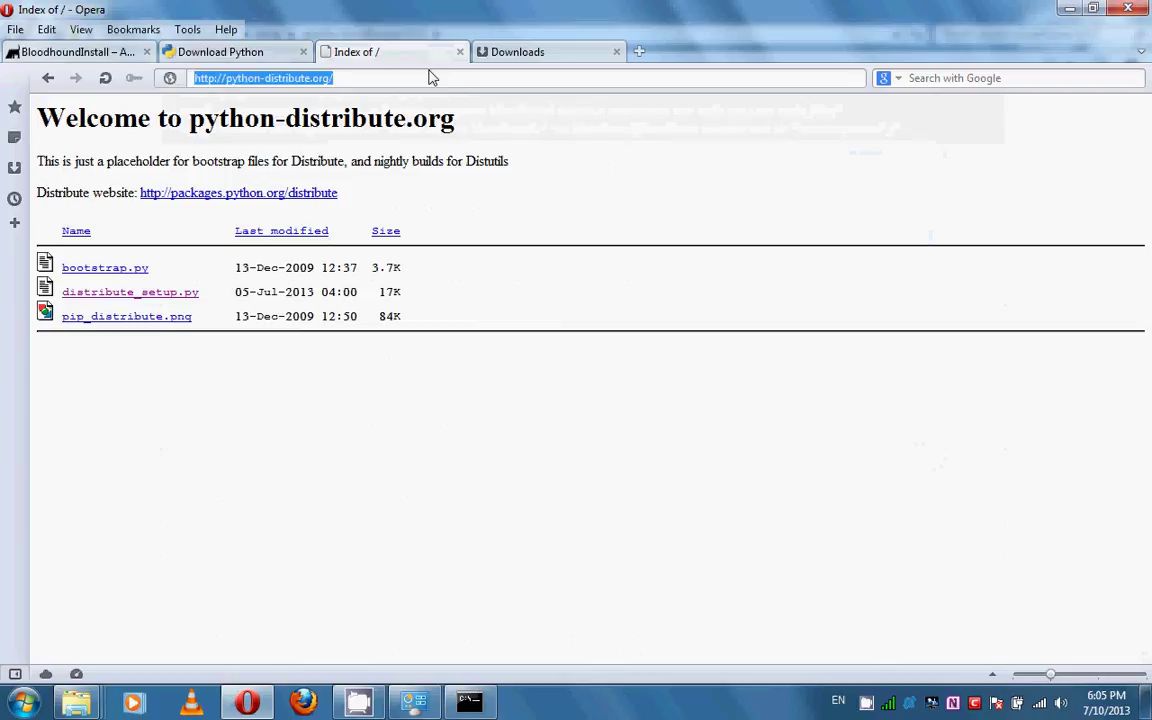
{"action": "type", "text": "htt"}
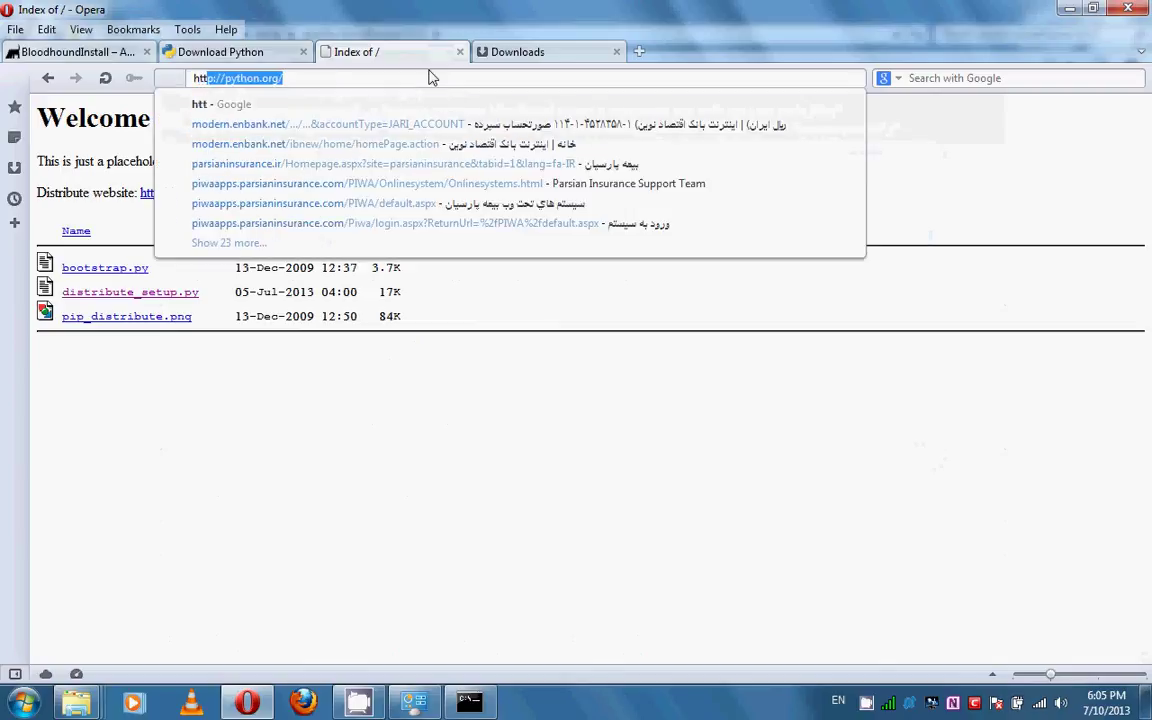
{"action": "type", "text": "p://"}
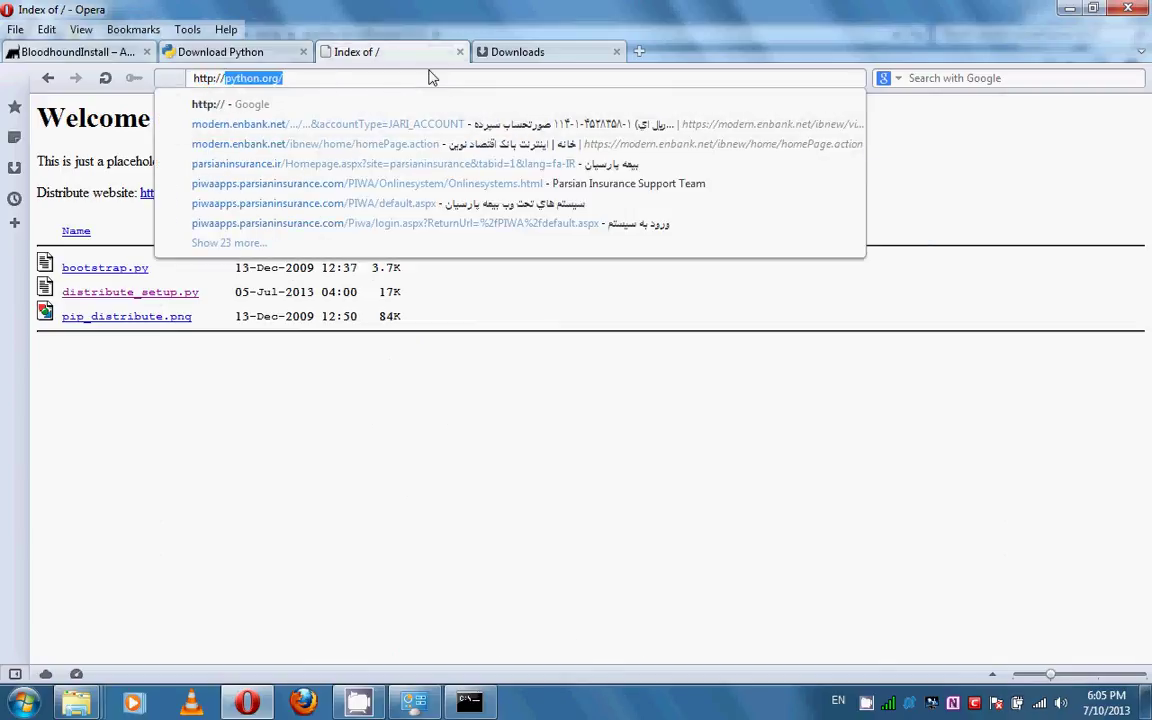
{"action": "type", "text": "127.0.0."}
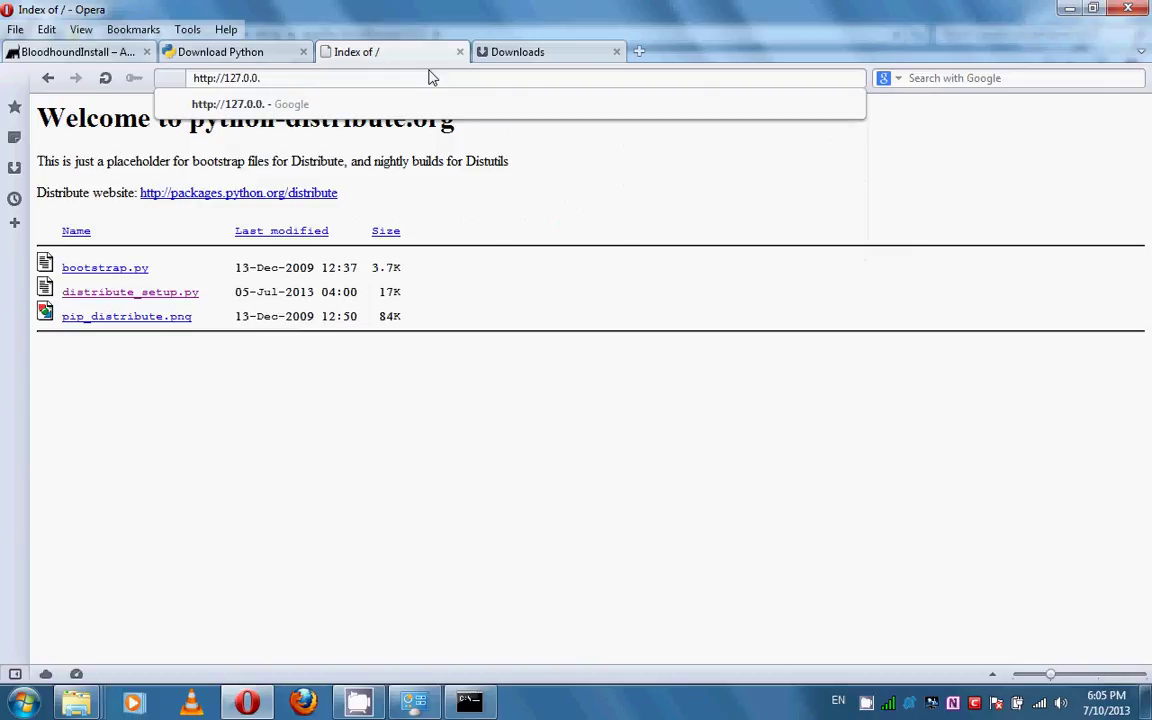
{"action": "type", "text": "1:8000"}
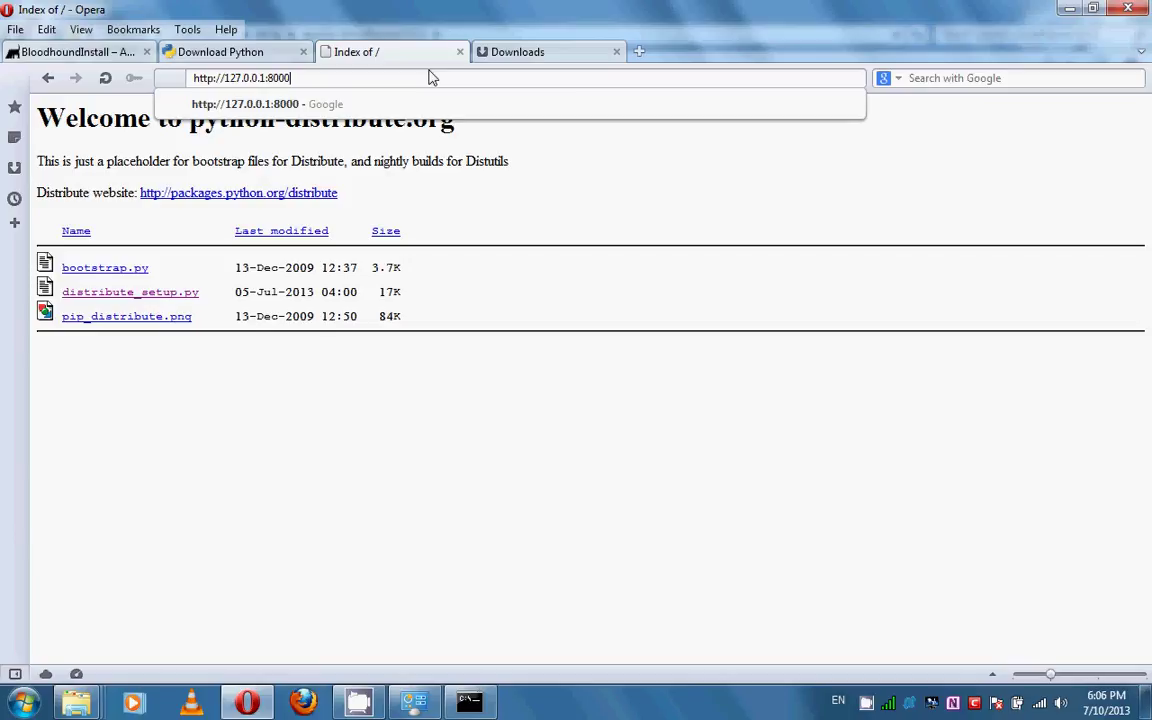
{"action": "key", "text": "Return"}
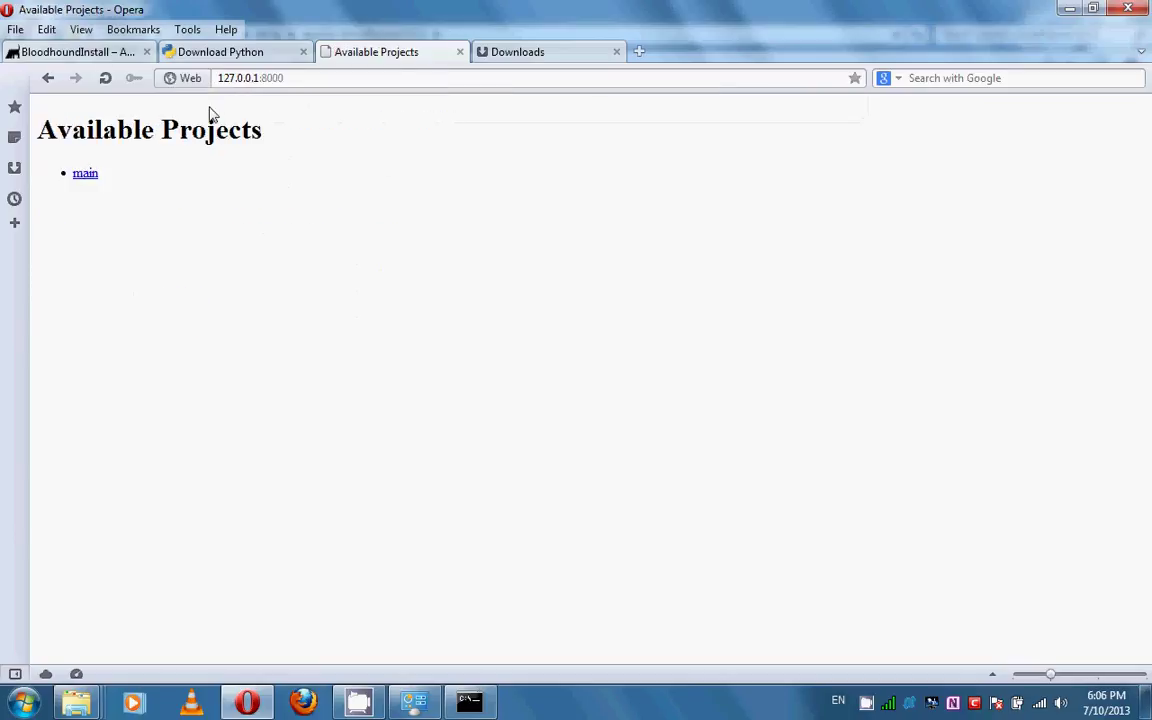
{"action": "left_click", "coordinate": [86, 180]}
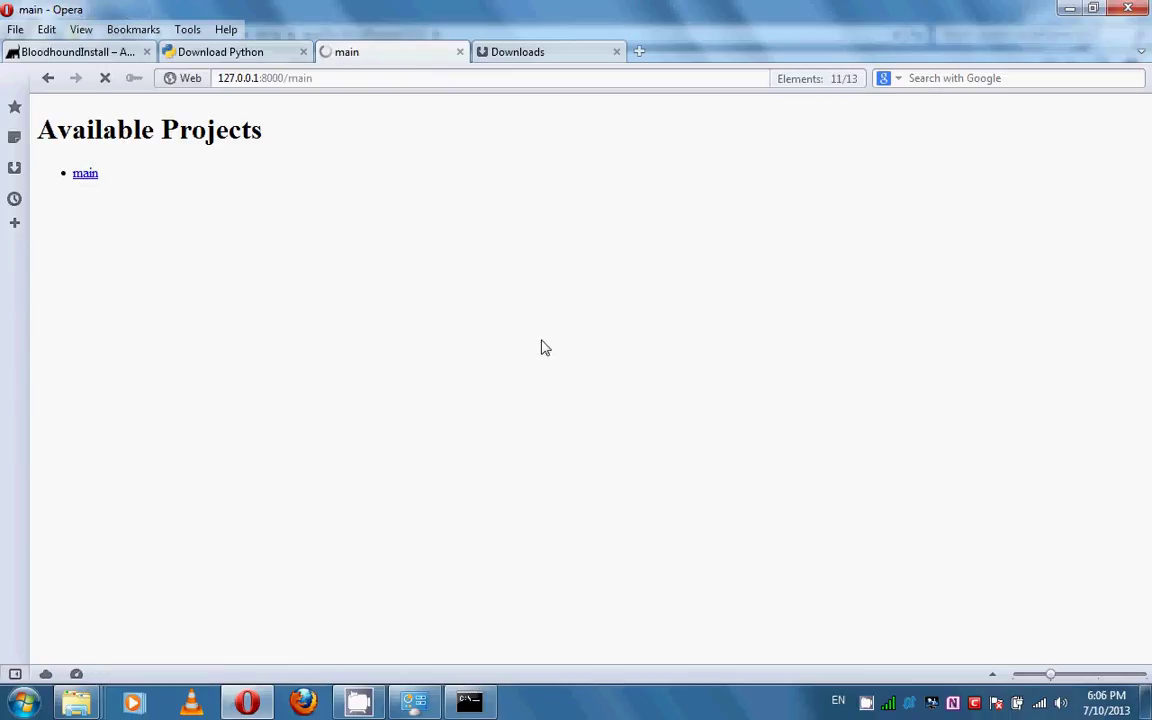
- Look over the Bloodhound welcome page and check the tracd server output in the Command Prompt
{"action": "scroll", "coordinate": [612, 345], "scroll_direction": "down", "scroll_amount": 2}
{"action": "scroll", "coordinate": [927, 394], "scroll_direction": "up", "scroll_amount": 2}
{"action": "scroll", "coordinate": [927, 394], "scroll_direction": "down", "scroll_amount": 2}
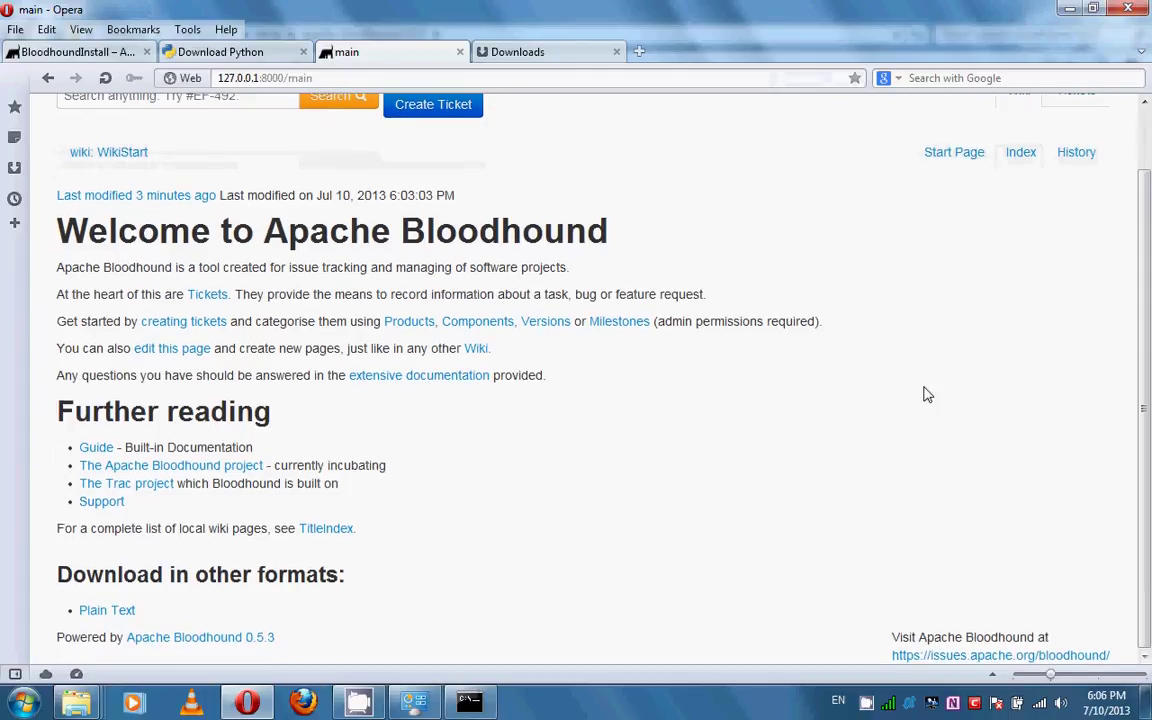
{"action": "scroll", "coordinate": [927, 394], "scroll_direction": "up", "scroll_amount": 2}
{"action": "scroll", "coordinate": [927, 394], "scroll_direction": "down", "scroll_amount": 2}
{"action": "scroll", "coordinate": [927, 394], "scroll_direction": "up", "scroll_amount": 2}
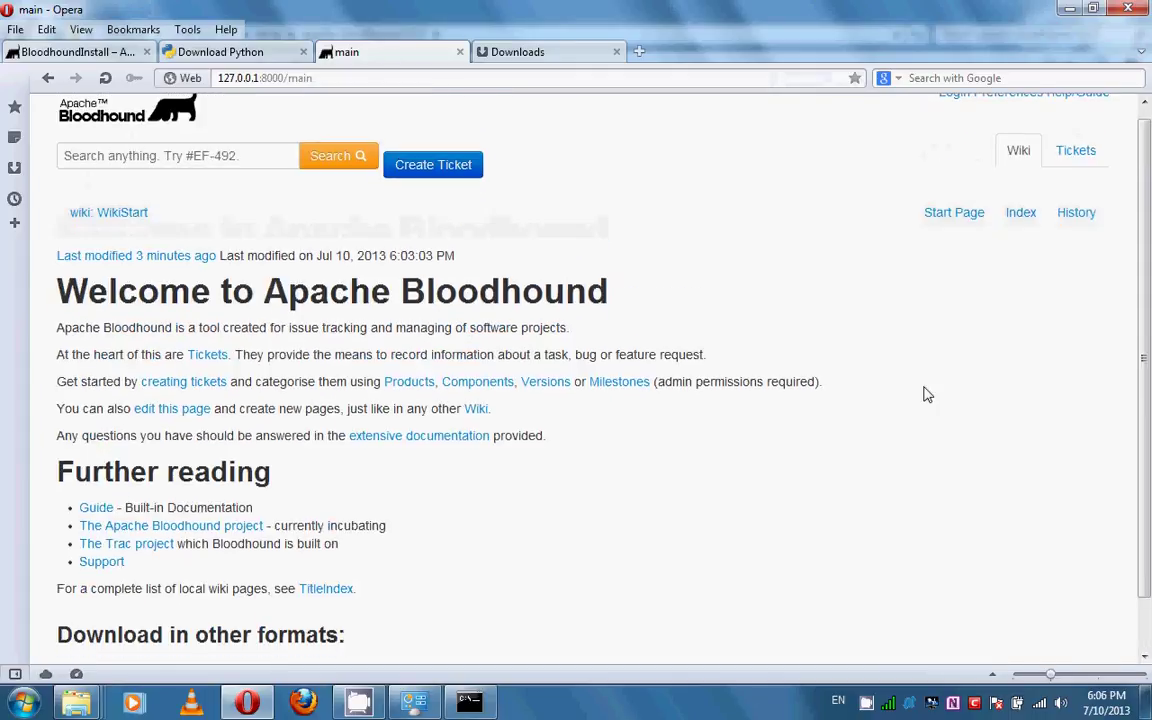
{"action": "scroll", "coordinate": [927, 394], "scroll_direction": "down", "scroll_amount": 1}
{"action": "scroll", "coordinate": [927, 394], "scroll_direction": "up", "scroll_amount": 1}
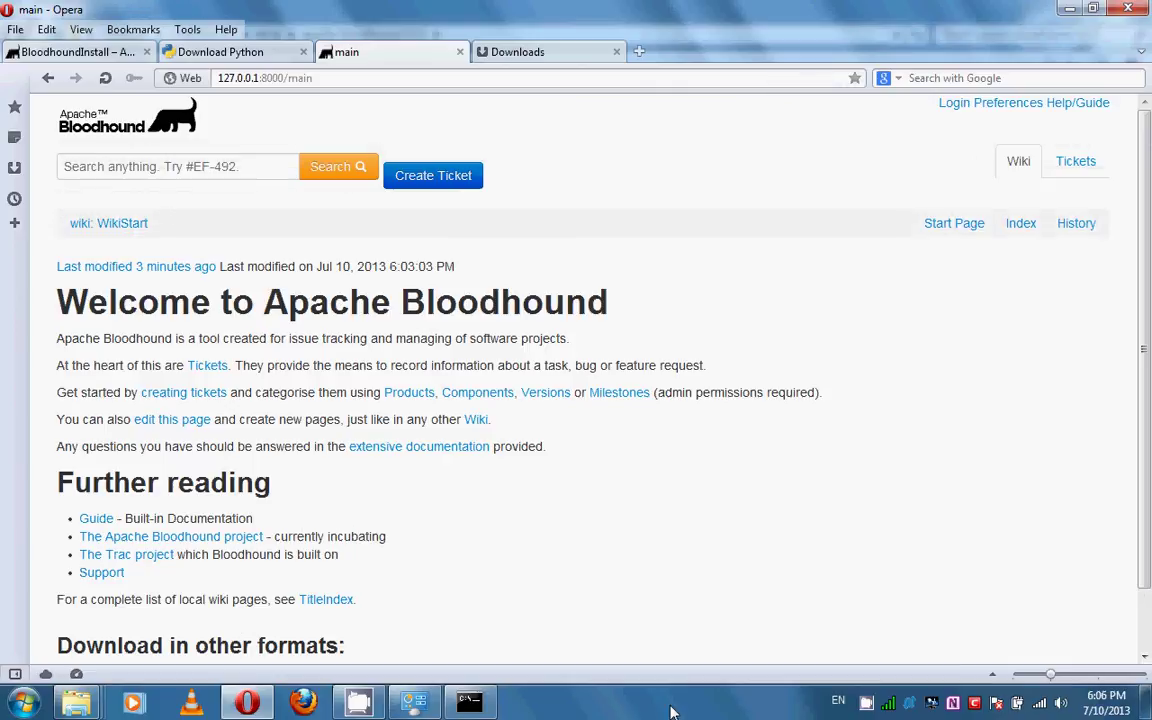
{"action": "scroll", "coordinate": [581, 545], "scroll_direction": "down", "scroll_amount": 1}
{"action": "scroll", "coordinate": [581, 545], "scroll_direction": "up", "scroll_amount": 1}
{"action": "scroll", "coordinate": [581, 545], "scroll_direction": "down", "scroll_amount": 1}
{"action": "scroll", "coordinate": [581, 545], "scroll_direction": "up", "scroll_amount": 1}
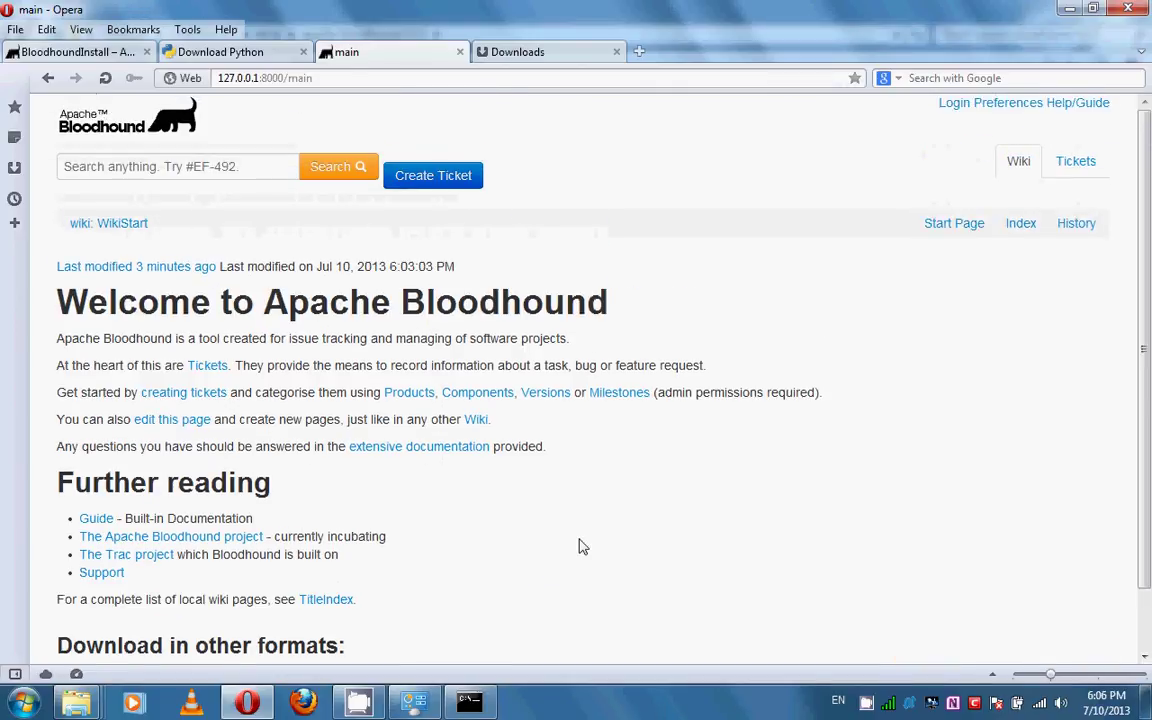
{"action": "left_click", "coordinate": [485, 707]}
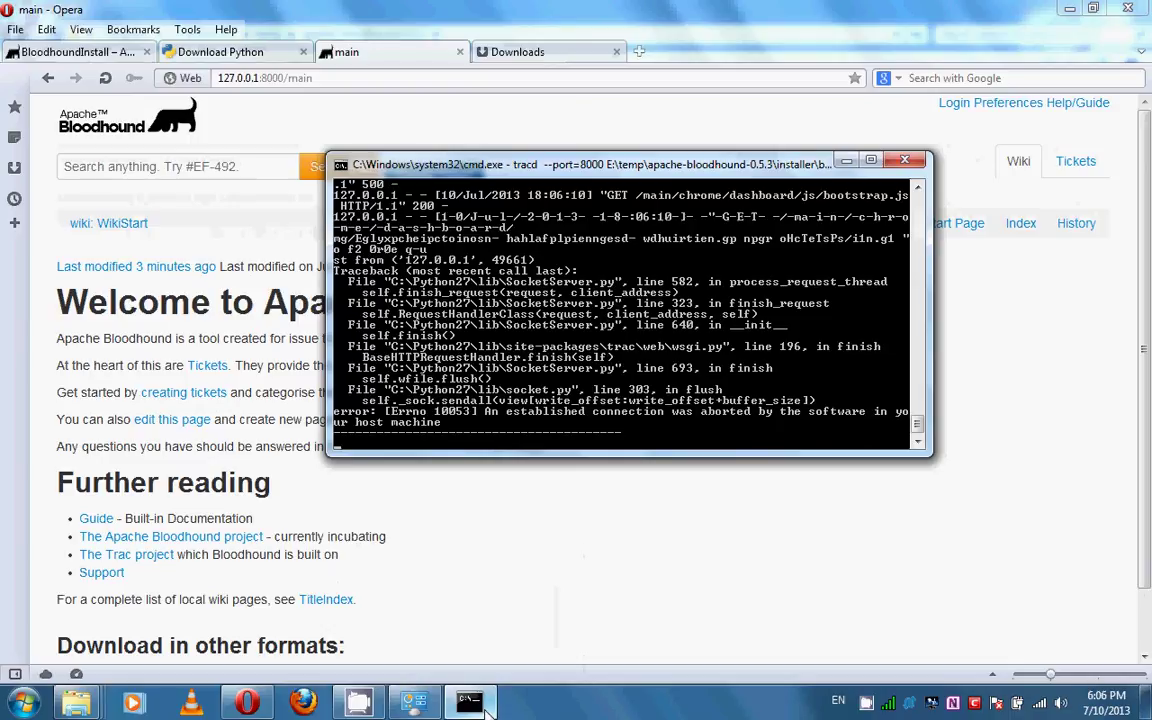
{"action": "left_click", "coordinate": [485, 707]}
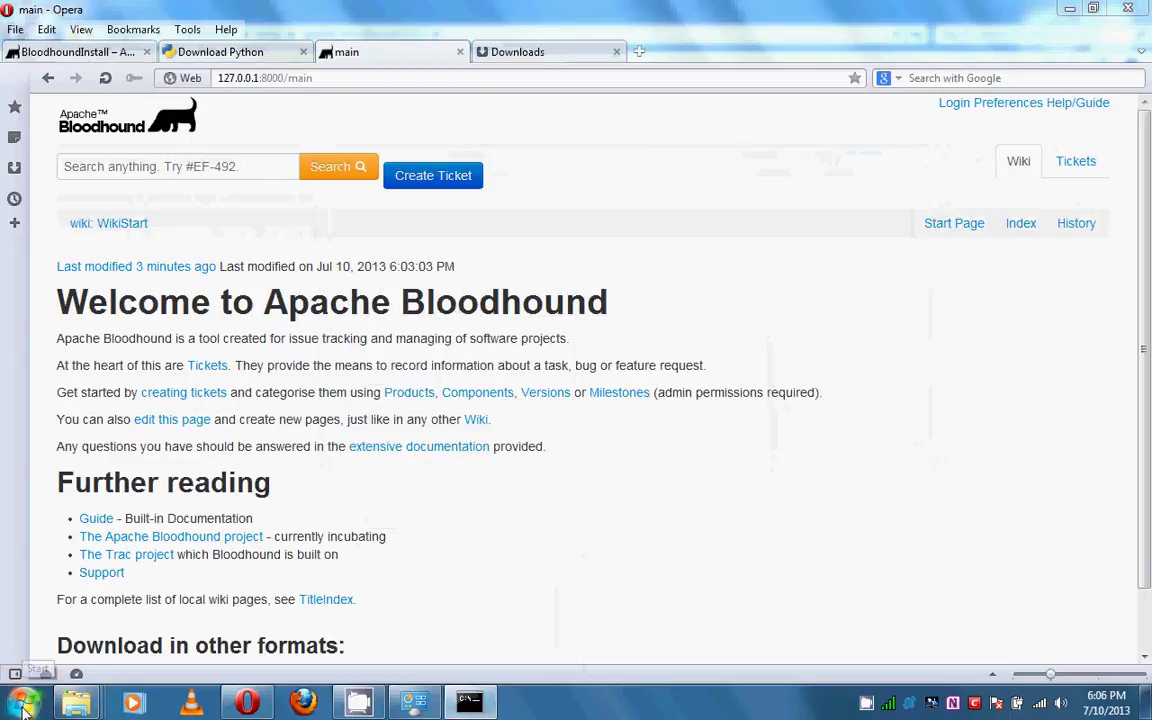
- Open a second Command Prompt from the Run dialog and run ipconfig /all
{"action": "key", "text": "super+r"}
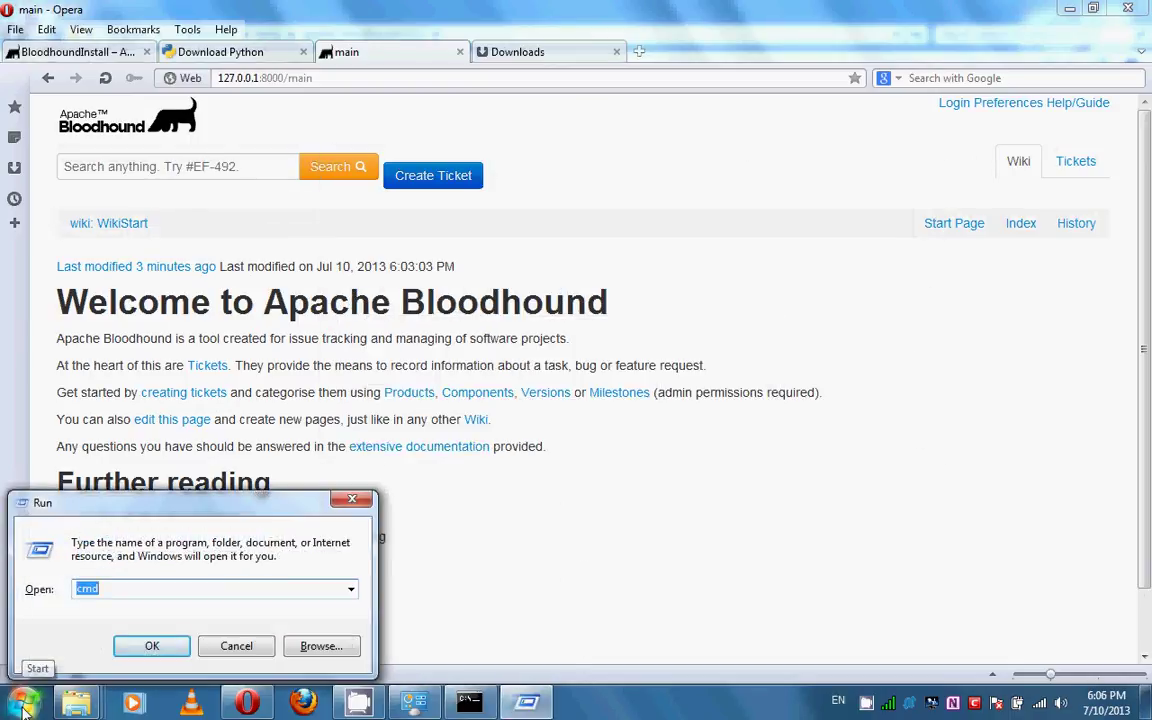
{"action": "key", "text": "Return"}
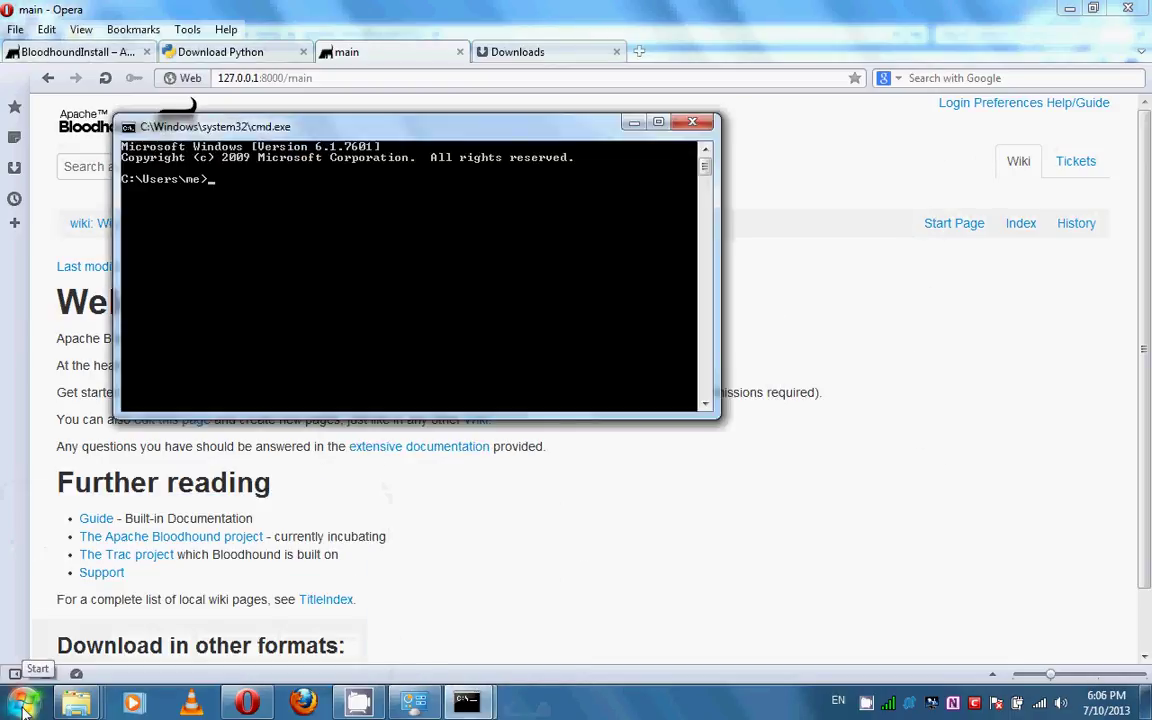
{"action": "type", "text": "ip"}
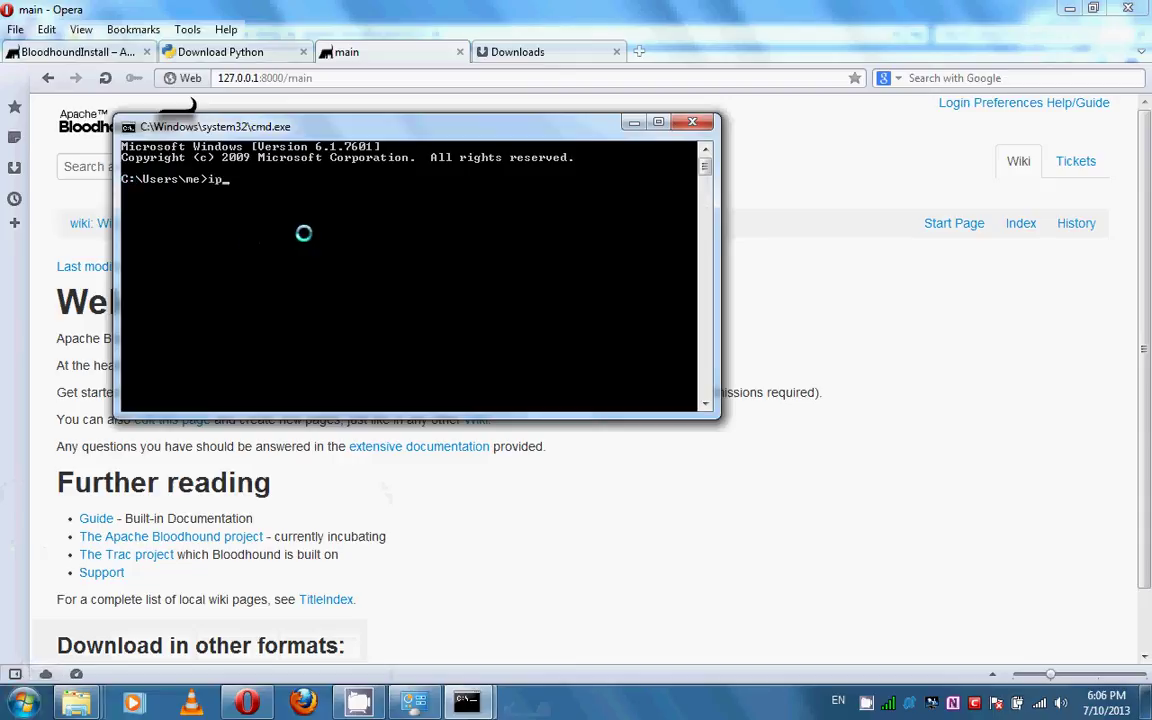
{"action": "type", "text": "config /a"}
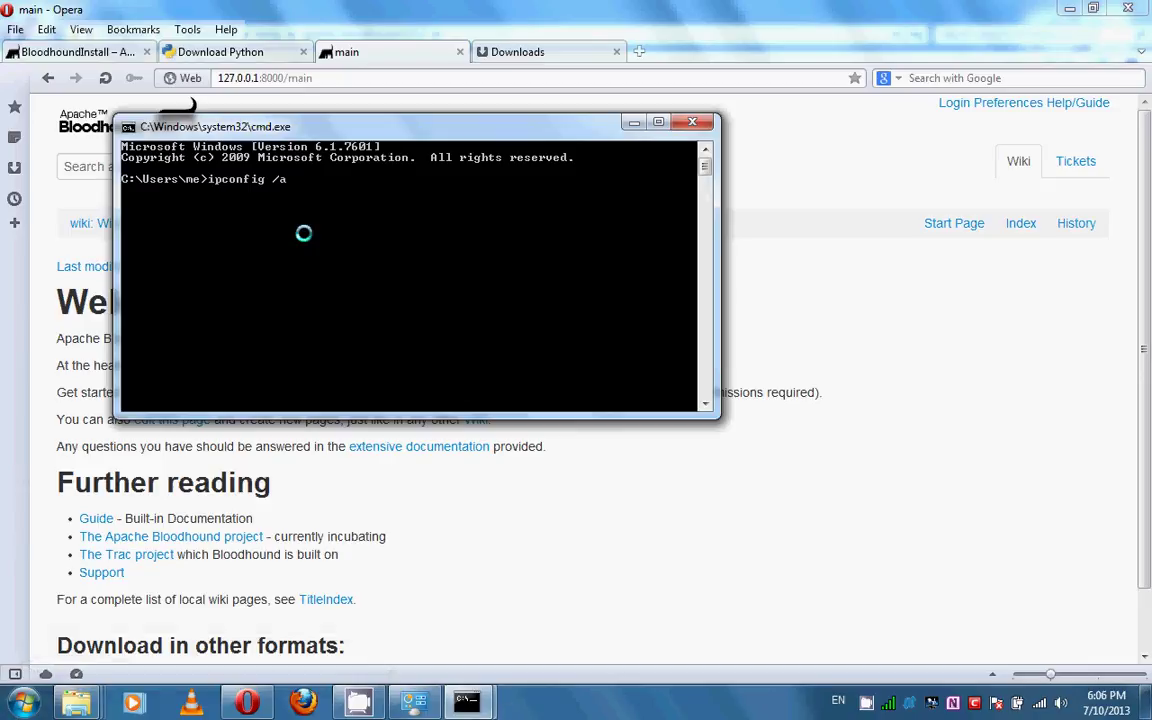
{"action": "type", "text": "ll"}
{"action": "key", "text": "Return"}
- Maximise the new Command Prompt window and run ipconfig /all again to read the adapter details
{"action": "key", "text": "alt+space"}
{"action": "key", "text": "x"}
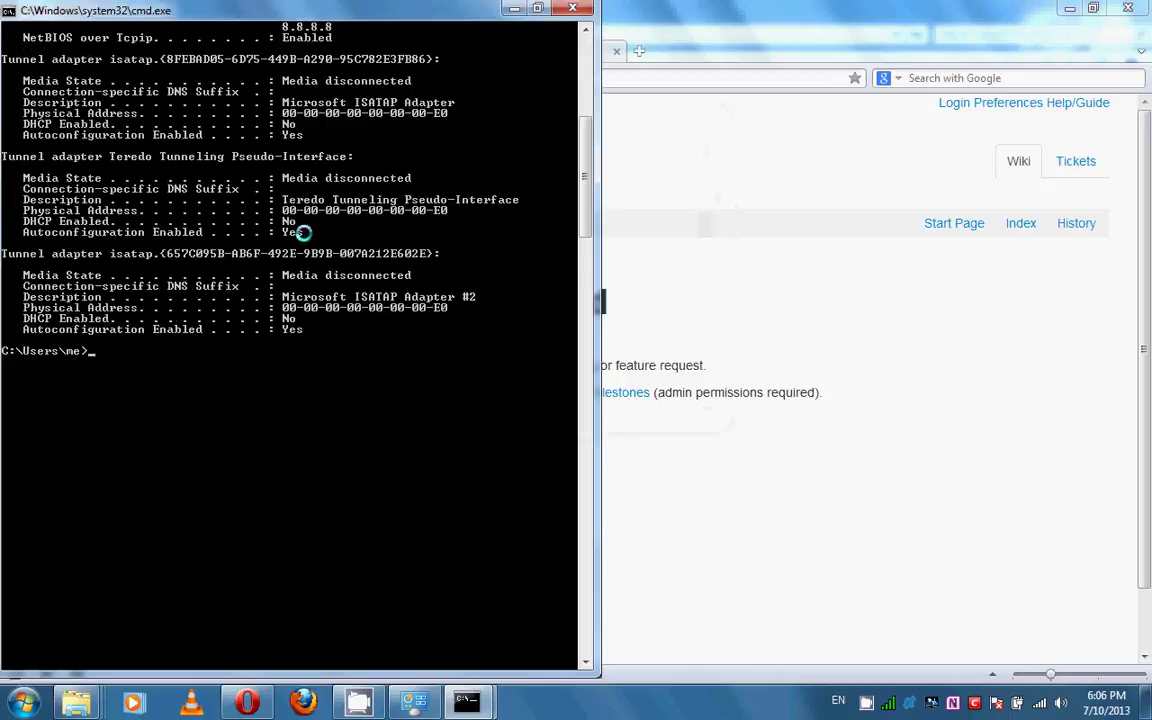
{"action": "key", "text": "Up"}
{"action": "key", "text": "Return"}
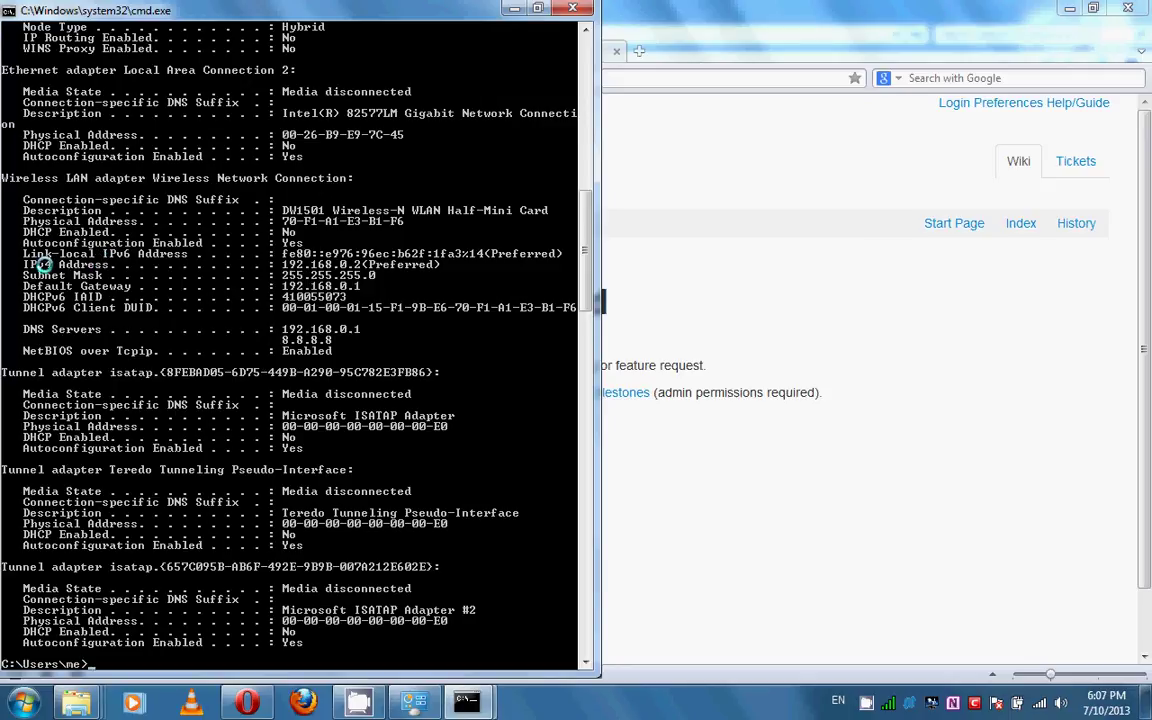
- Highlight the wireless adapter's IPv4 address in the ipconfig output, then clear the selection
{"action": "right_click", "coordinate": [267, 263]}
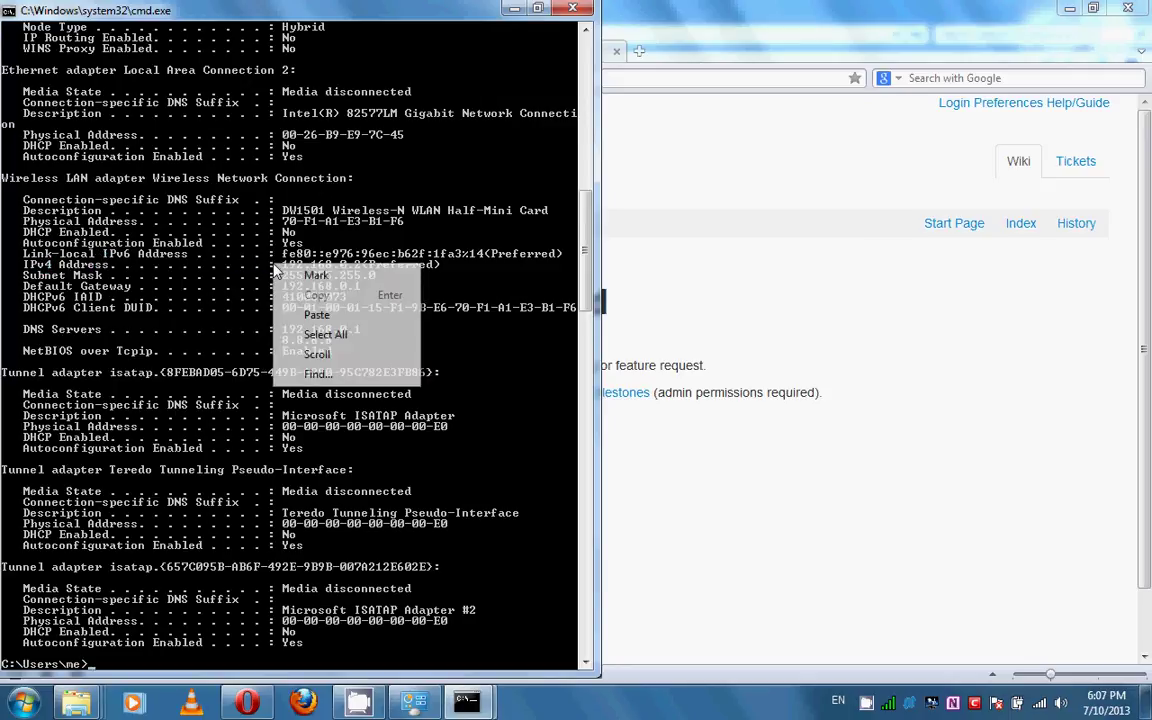
{"action": "left_click", "coordinate": [281, 268]}
{"action": "left_click_drag", "start_coordinate": [281, 265], "coordinate": [355, 265]}
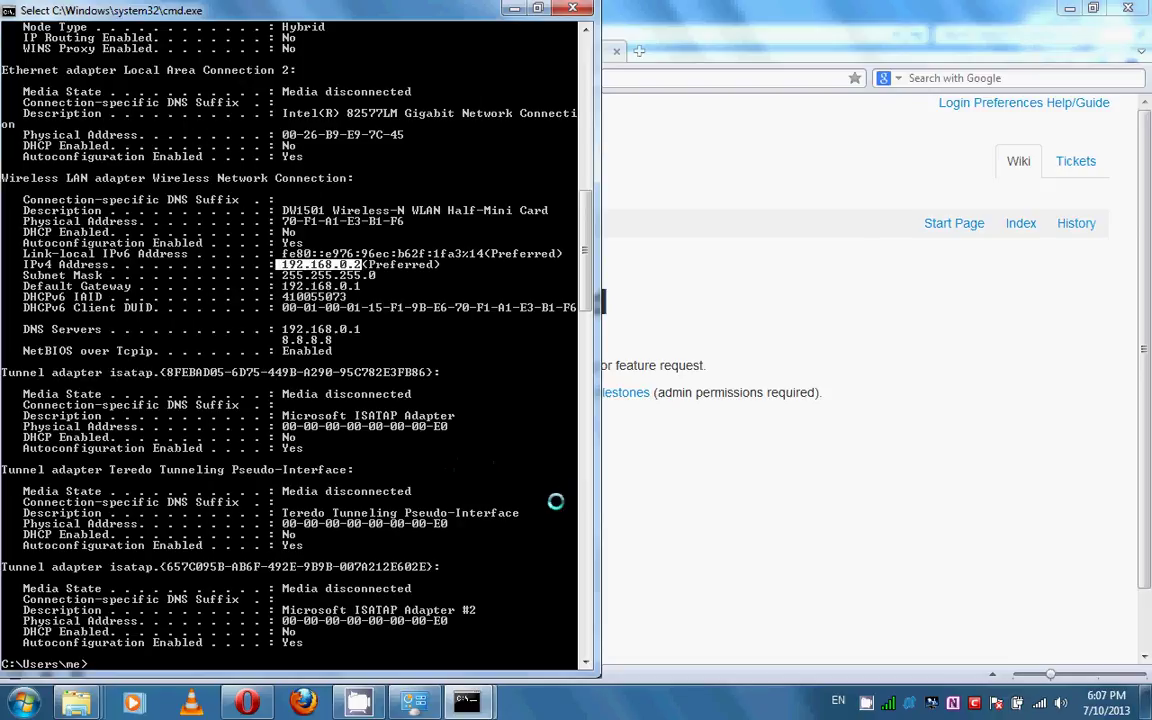
{"action": "left_click", "coordinate": [523, 577]}
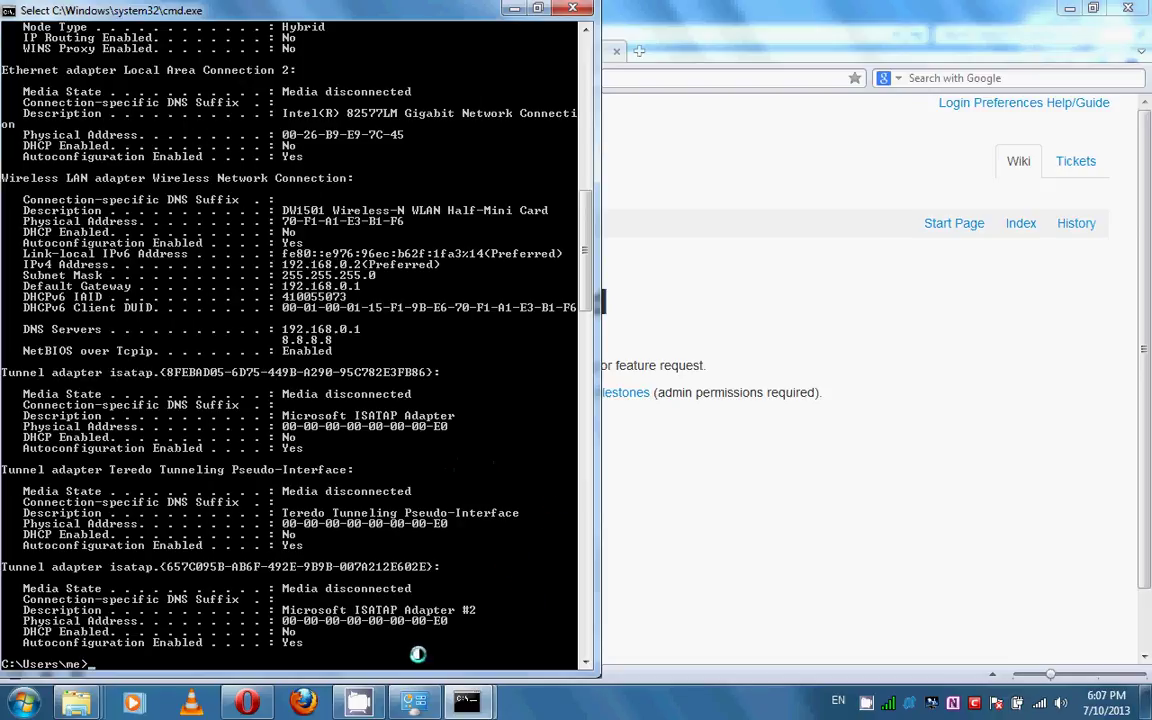
{"action": "left_click", "coordinate": [494, 654]}
- Open the wireless connection's TCP/IPv4 properties from the Network and Sharing Center and examine its static IP address
{"action": "left_click", "coordinate": [1040, 706]}
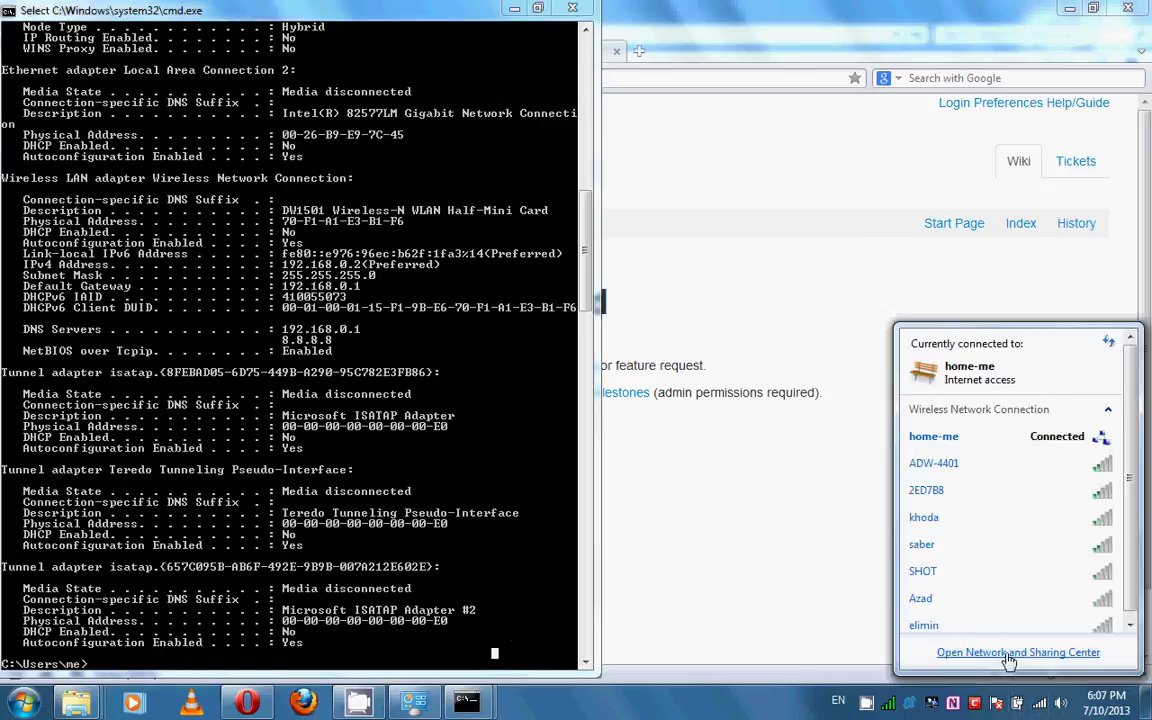
{"action": "left_click", "coordinate": [1008, 653]}
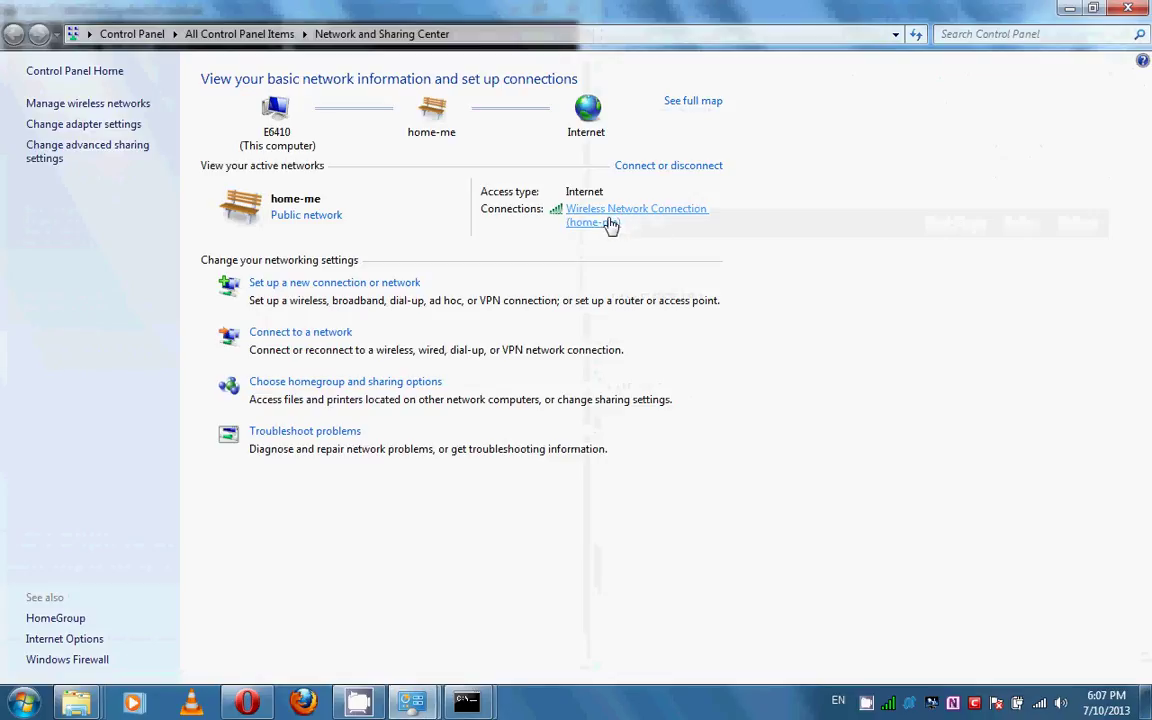
{"action": "left_click", "coordinate": [604, 222]}
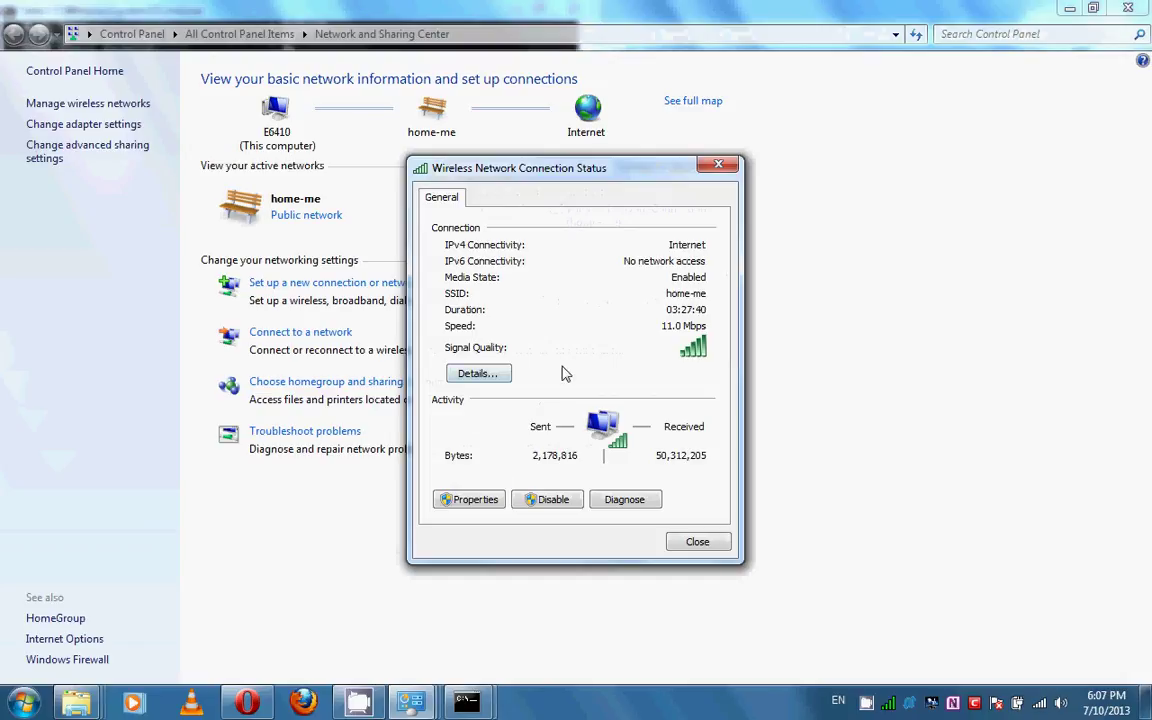
{"action": "left_click", "coordinate": [470, 499]}
{"action": "left_click", "coordinate": [654, 492]}
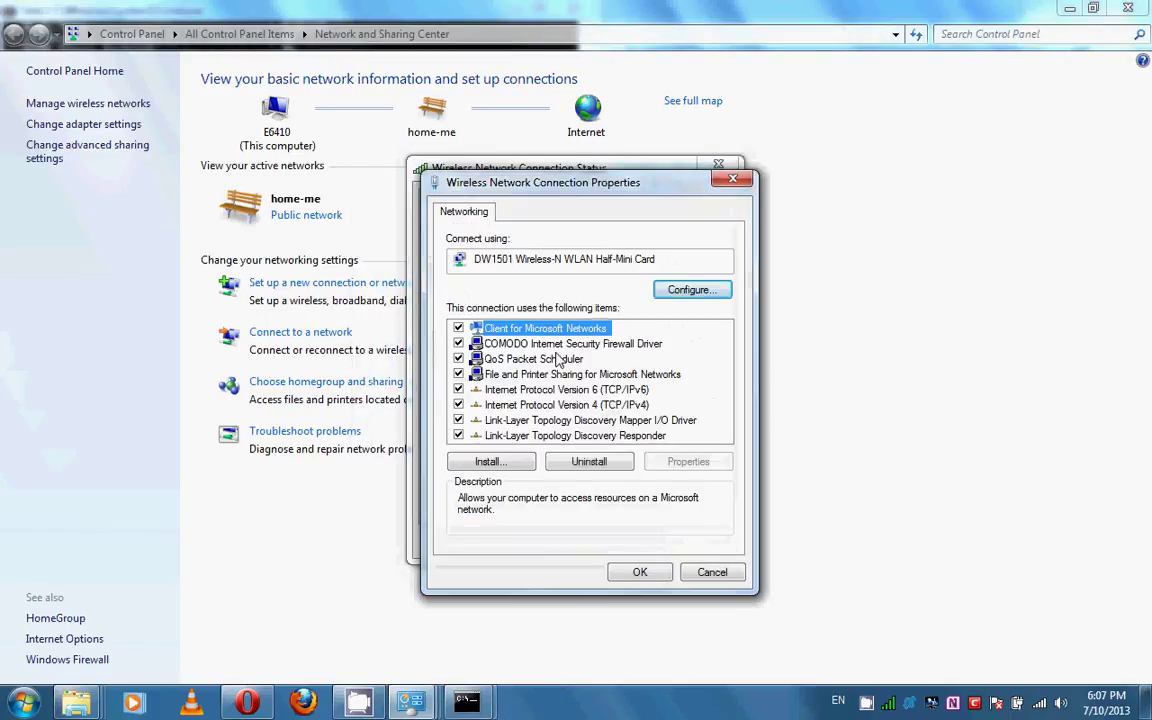
{"action": "left_click", "coordinate": [574, 405]}
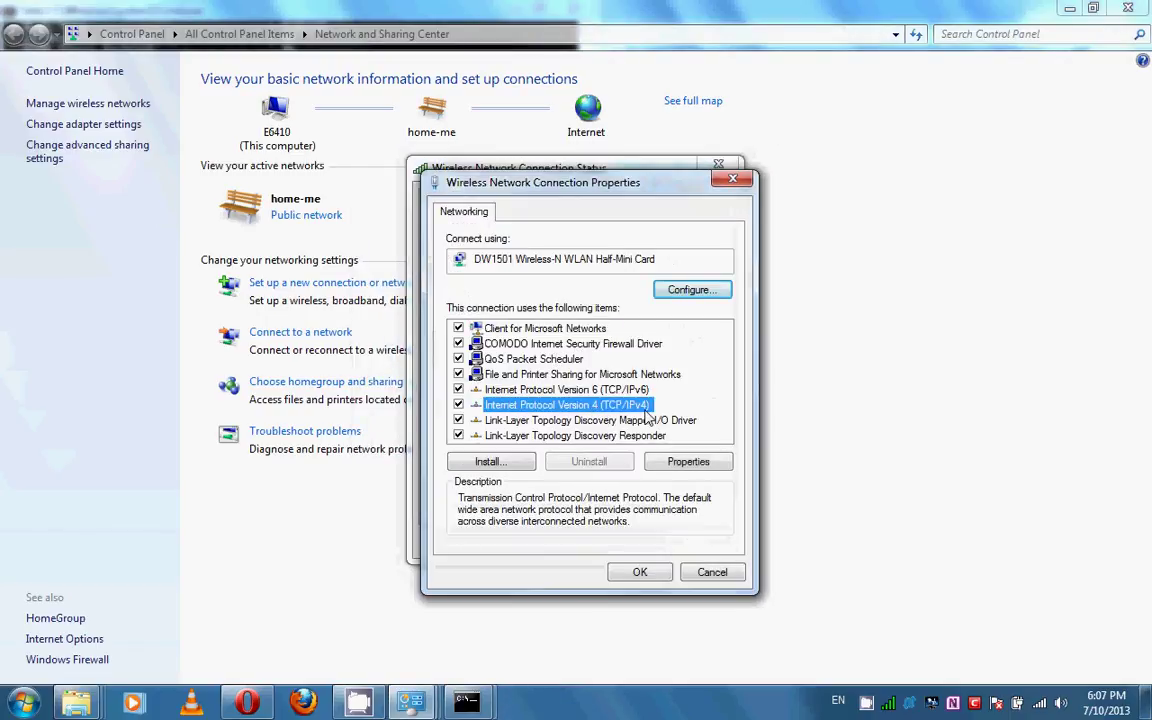
{"action": "left_click", "coordinate": [690, 465]}
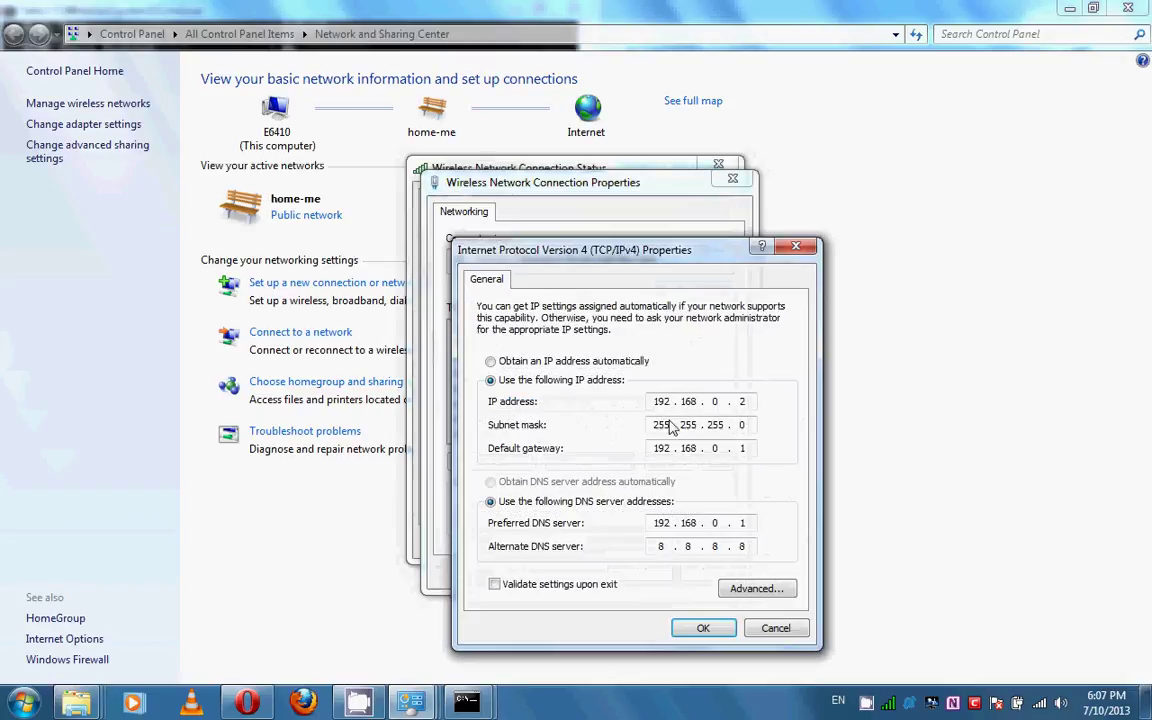
{"action": "double_click", "coordinate": [746, 402]}
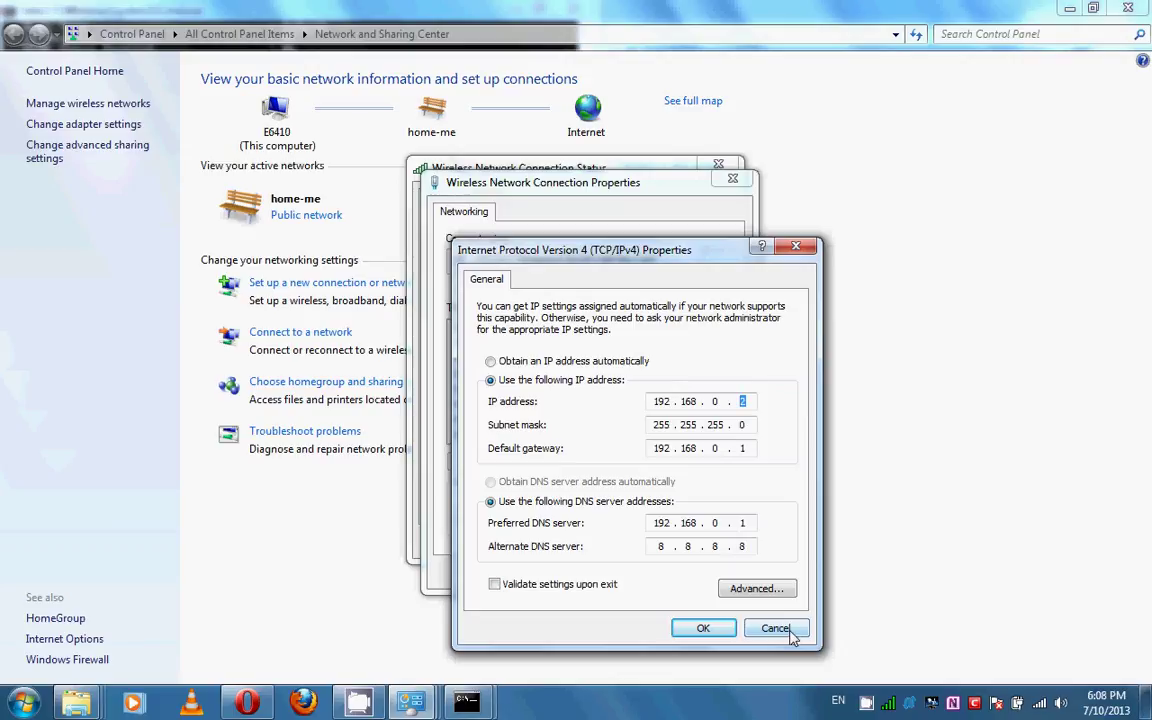
- Dismiss the TCP/IPv4, wireless properties and connection status dialogs without changes, and close the Network and Sharing Center
{"action": "left_click", "coordinate": [789, 633]}
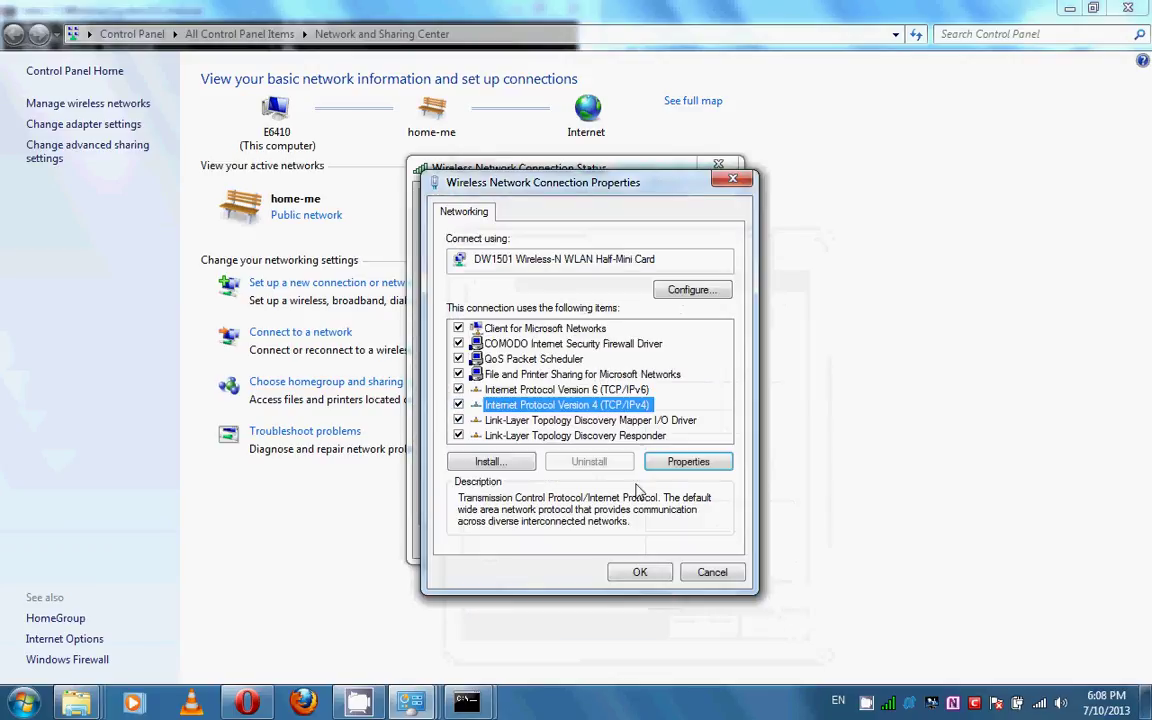
{"action": "left_click", "coordinate": [712, 572]}
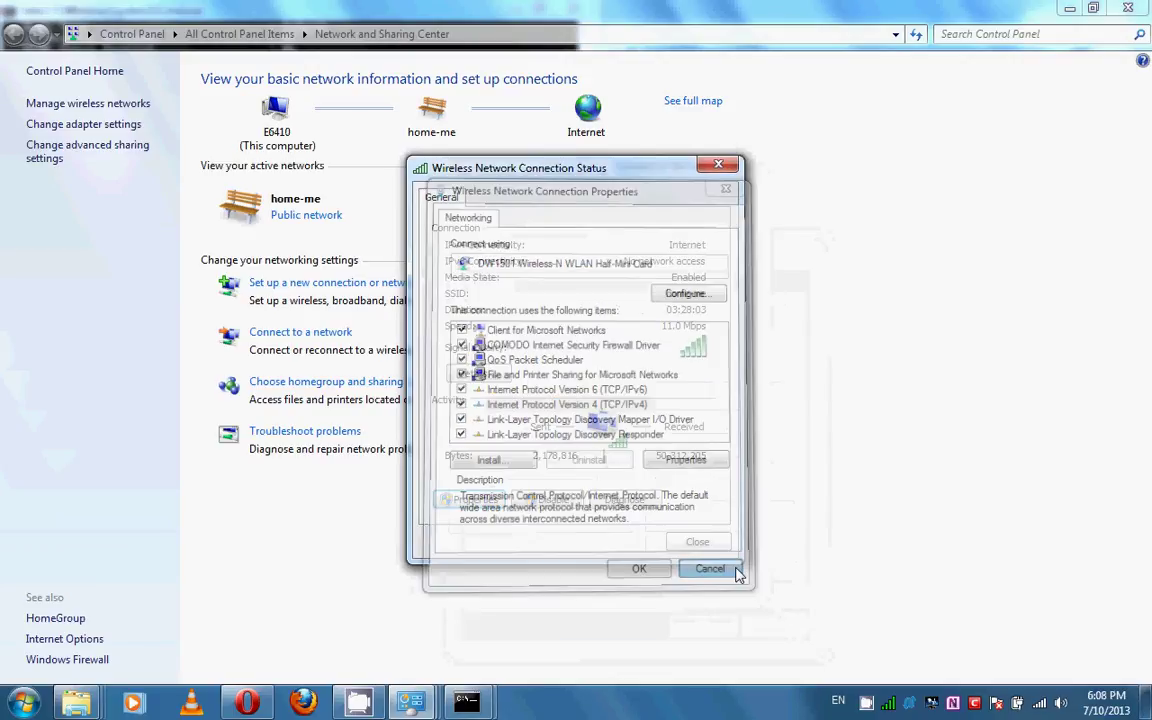
{"action": "left_click", "coordinate": [697, 542]}
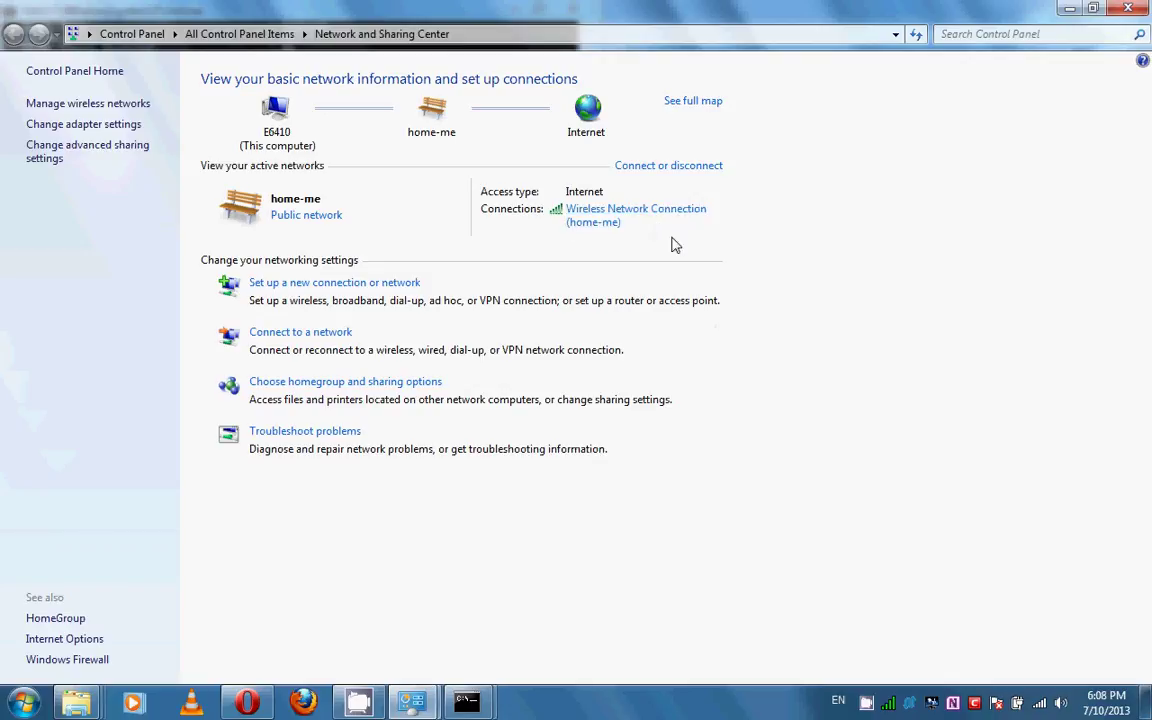
{"action": "left_click", "coordinate": [1128, 10]}
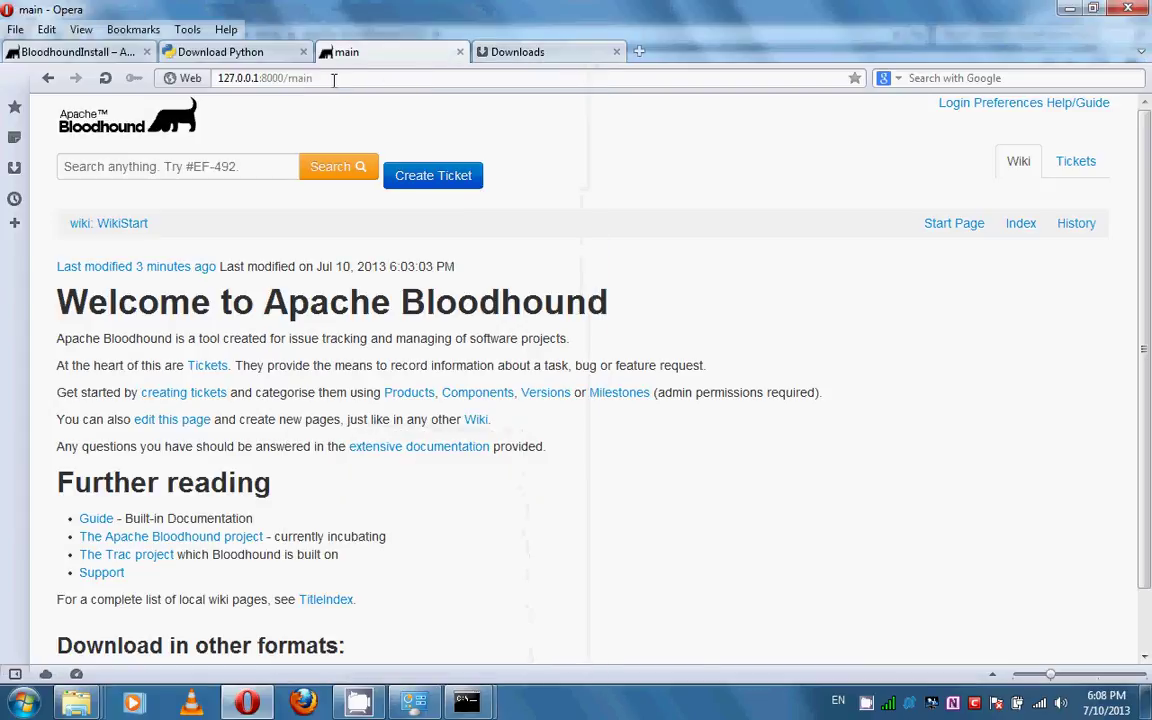
{"action": "left_click", "coordinate": [232, 78]}
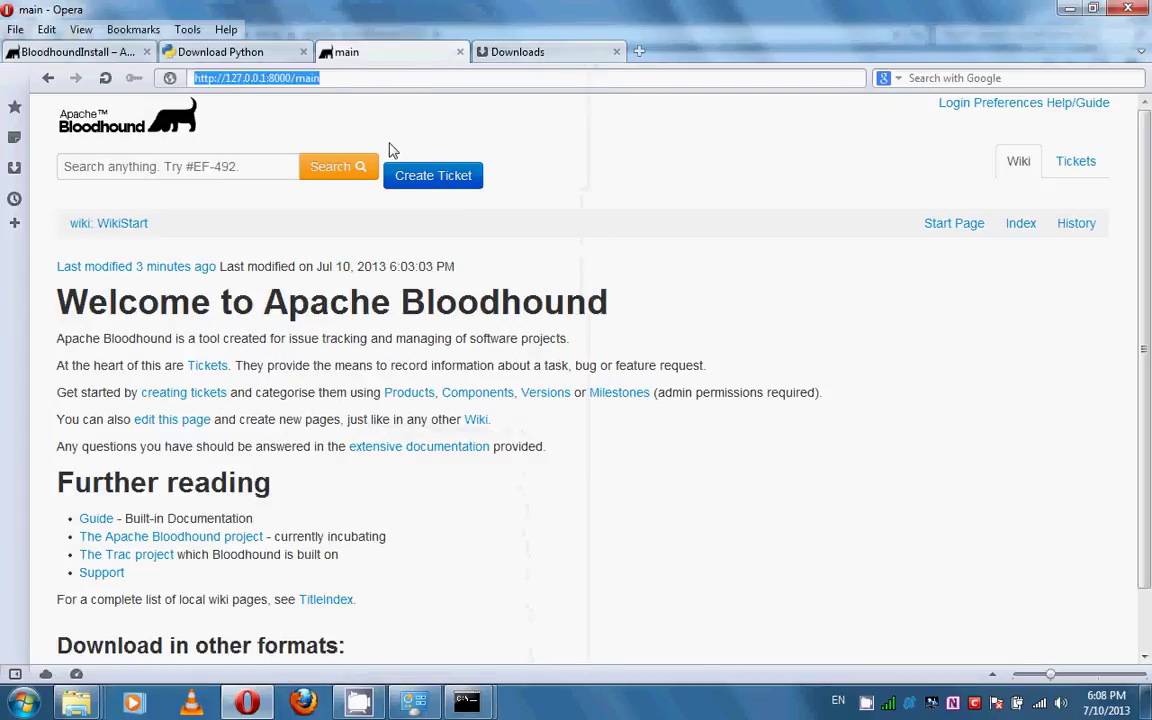
{"action": "key", "text": "End"}
{"action": "key", "text": "Left"}
{"action": "key", "text": "Left"}
{"action": "key", "text": "Left"}
{"action": "key", "text": "Left"}
{"action": "key", "text": "Left"}
{"action": "key", "text": "Left"}
{"action": "key", "text": "Left"}
{"action": "key", "text": "Left"}
{"action": "key", "text": "Left"}
{"action": "key", "text": "Left"}
{"action": "key", "text": "Left"}
{"action": "key", "text": "Left"}
{"action": "key", "text": "Left"}
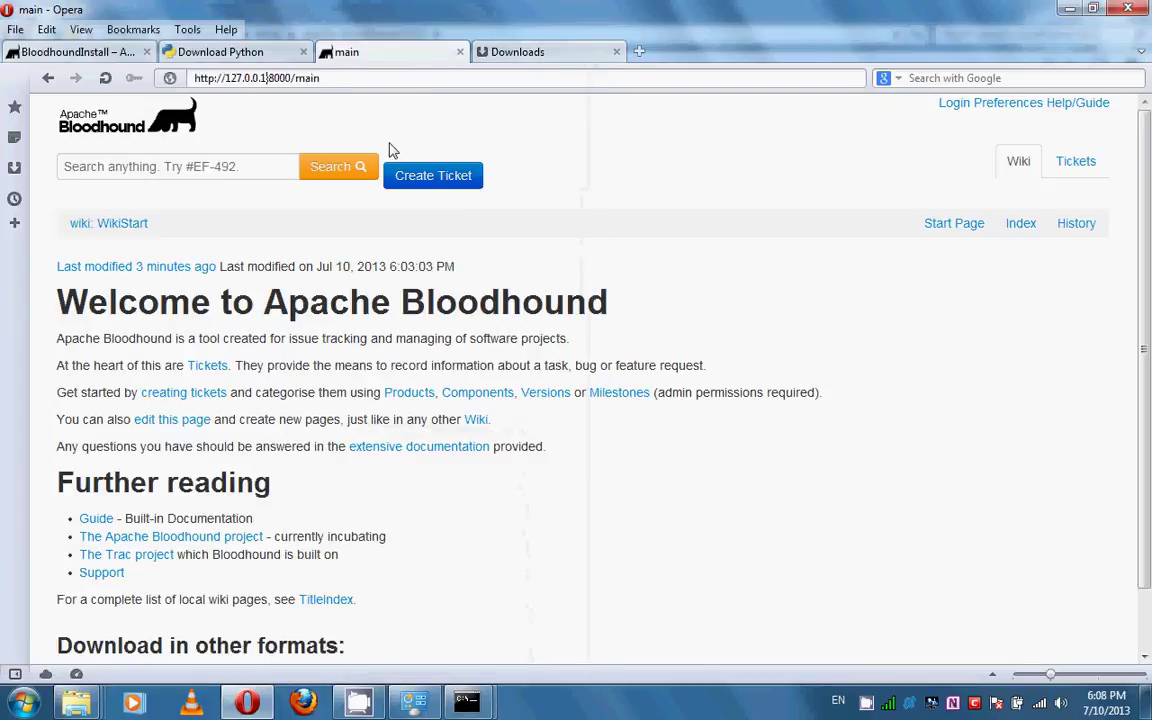
{"action": "key", "text": "Delete"}
{"action": "key", "text": "Delete"}
{"action": "key", "text": "Delete"}
{"action": "key", "text": "Delete"}
{"action": "key", "text": "BackSpace"}
{"action": "key", "text": "BackSpace"}
{"action": "key", "text": "BackSpace"}
{"action": "key", "text": "BackSpace"}
{"action": "key", "text": "BackSpace"}
{"action": "key", "text": "BackSpace"}
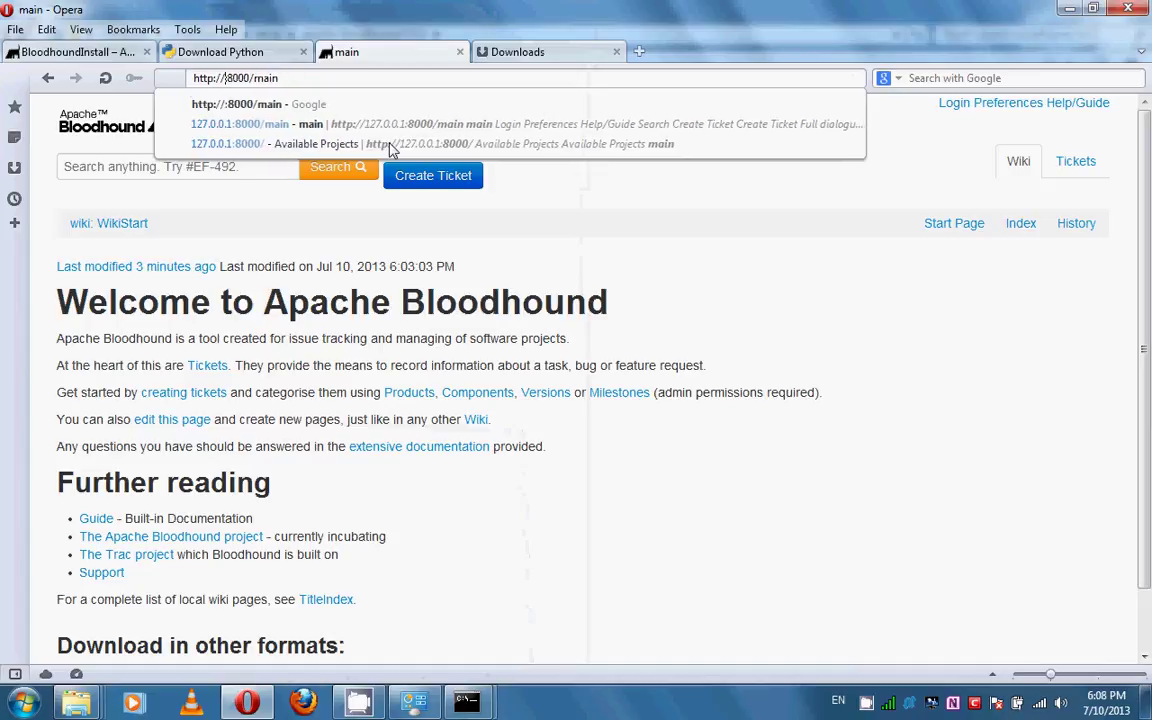
{"action": "type", "text": "192."}
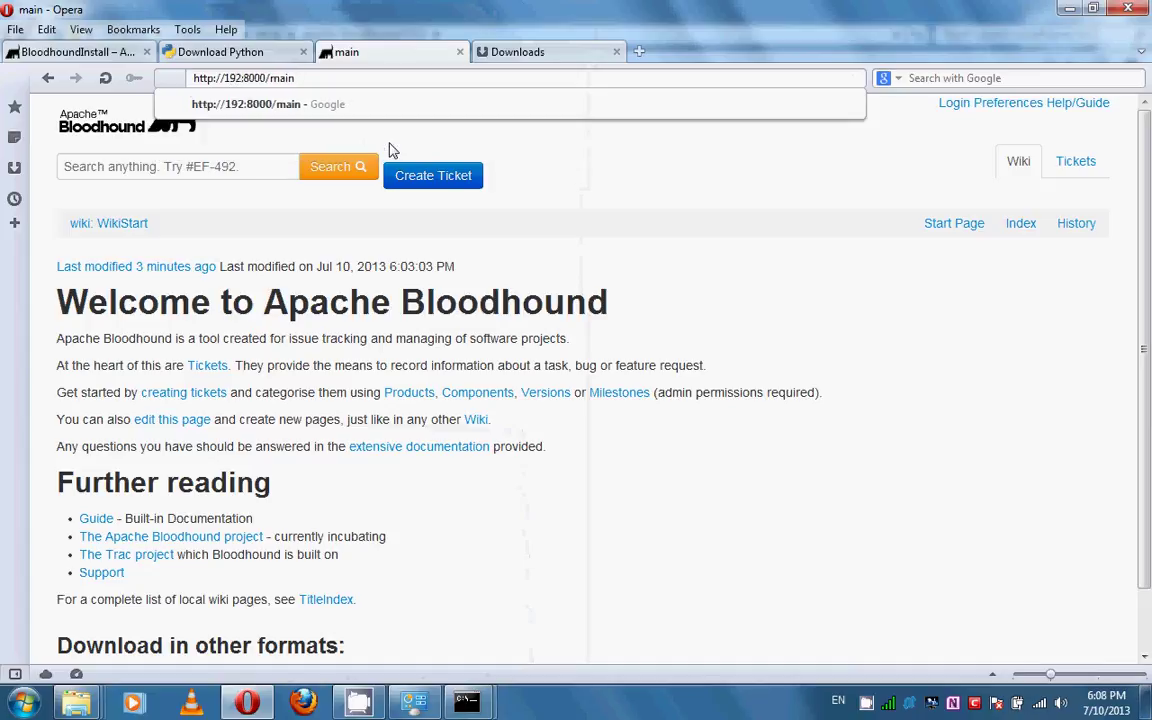
{"action": "type", "text": "168.0."}
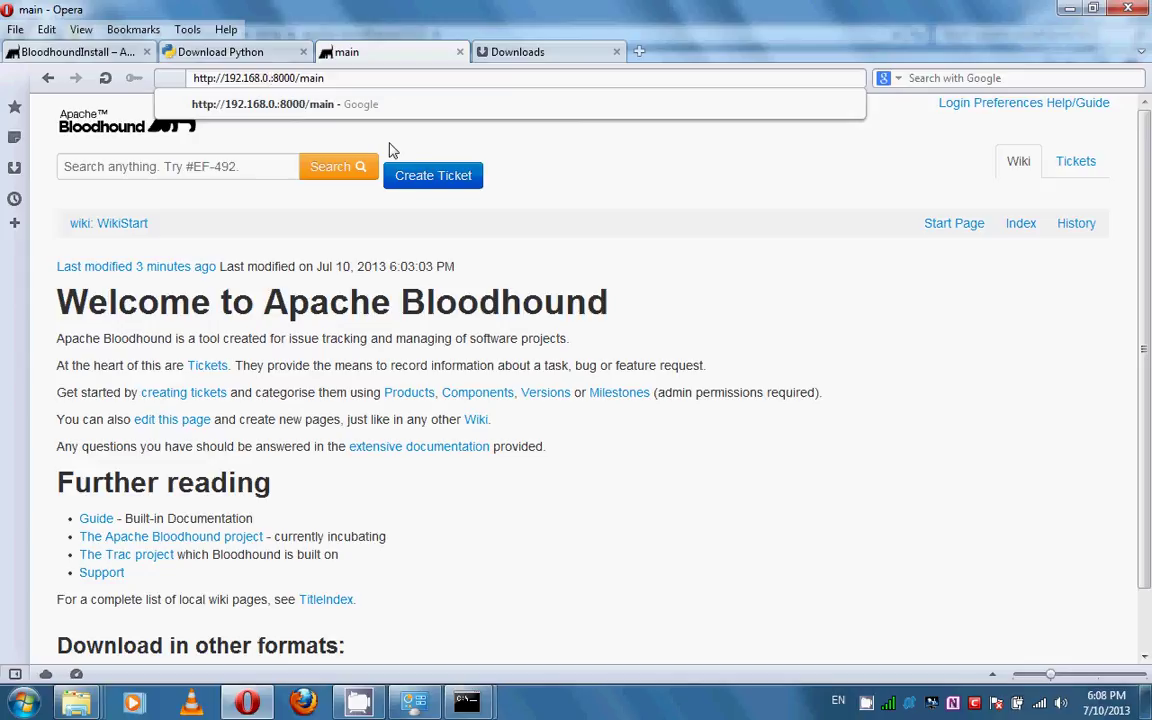
{"action": "type", "text": "2"}
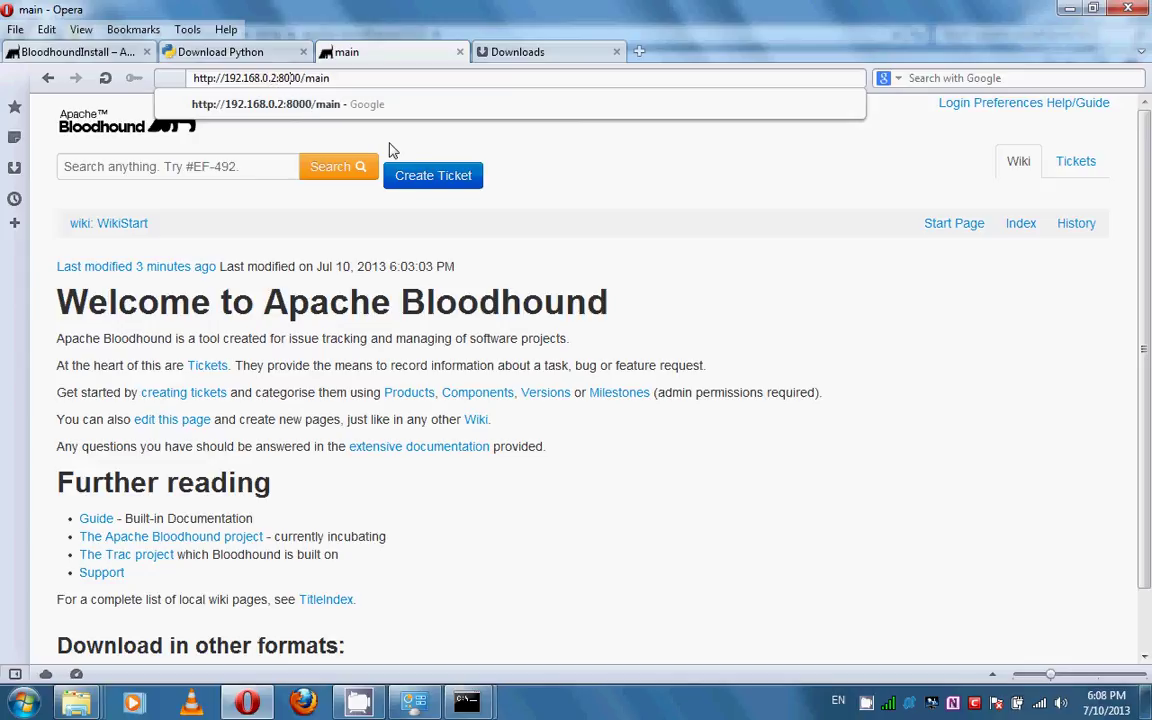
{"action": "key", "text": "Return"}
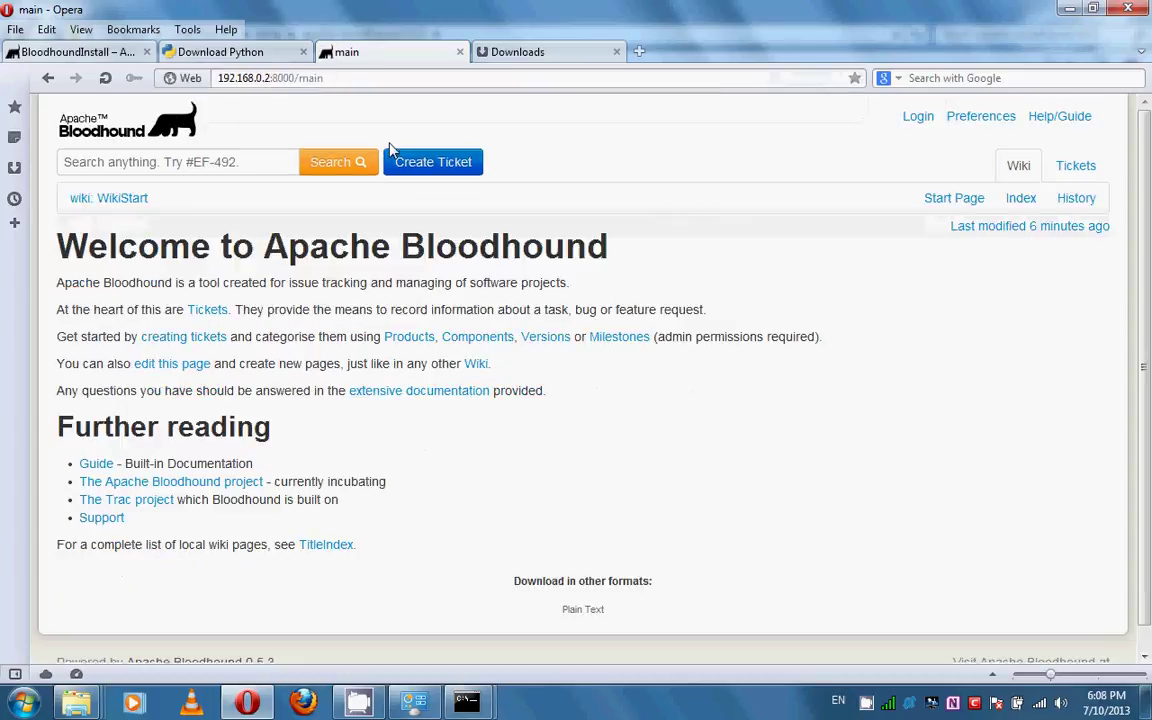
- Highlight the IP address, port and path parts of the Bloodhound URL in turn, then reload the page
{"action": "left_click", "coordinate": [288, 78]}
{"action": "left_click", "coordinate": [289, 78]}
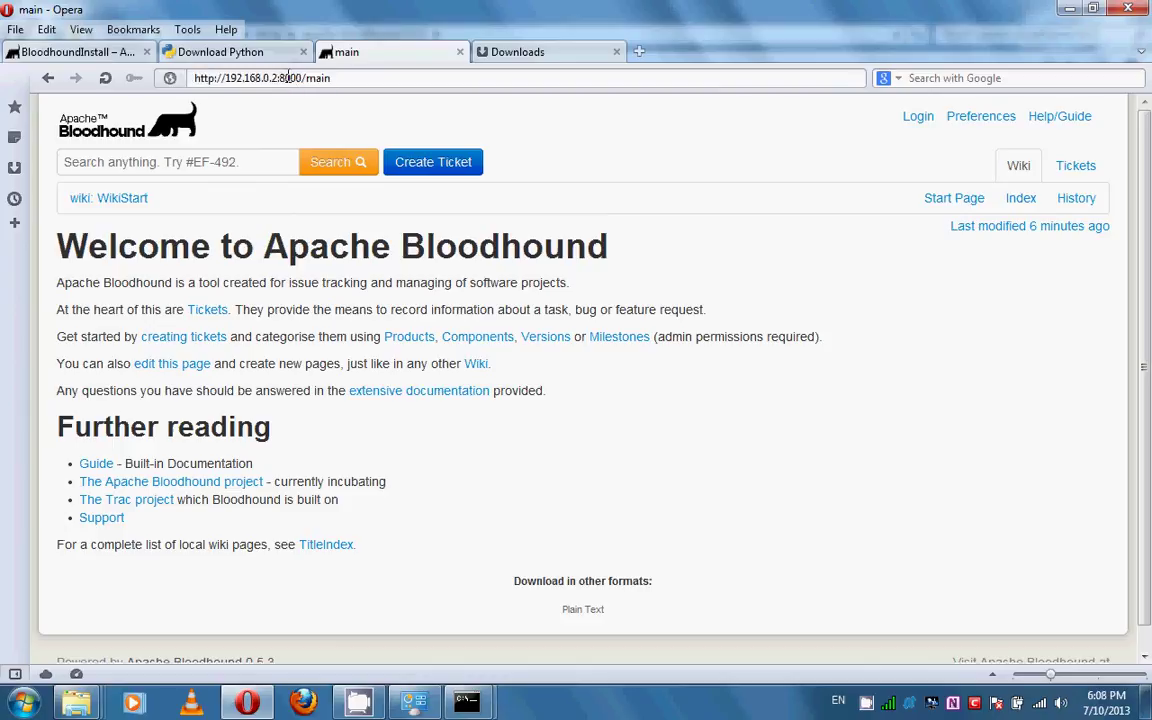
{"action": "double_click", "coordinate": [236, 78]}
{"action": "left_click_drag", "start_coordinate": [237, 74], "coordinate": [277, 72]}
{"action": "left_click", "coordinate": [258, 74]}
{"action": "left_click_drag", "start_coordinate": [293, 78], "coordinate": [280, 78]}
{"action": "left_click", "coordinate": [296, 78]}
{"action": "double_click", "coordinate": [312, 78]}
{"action": "key", "text": "Return"}
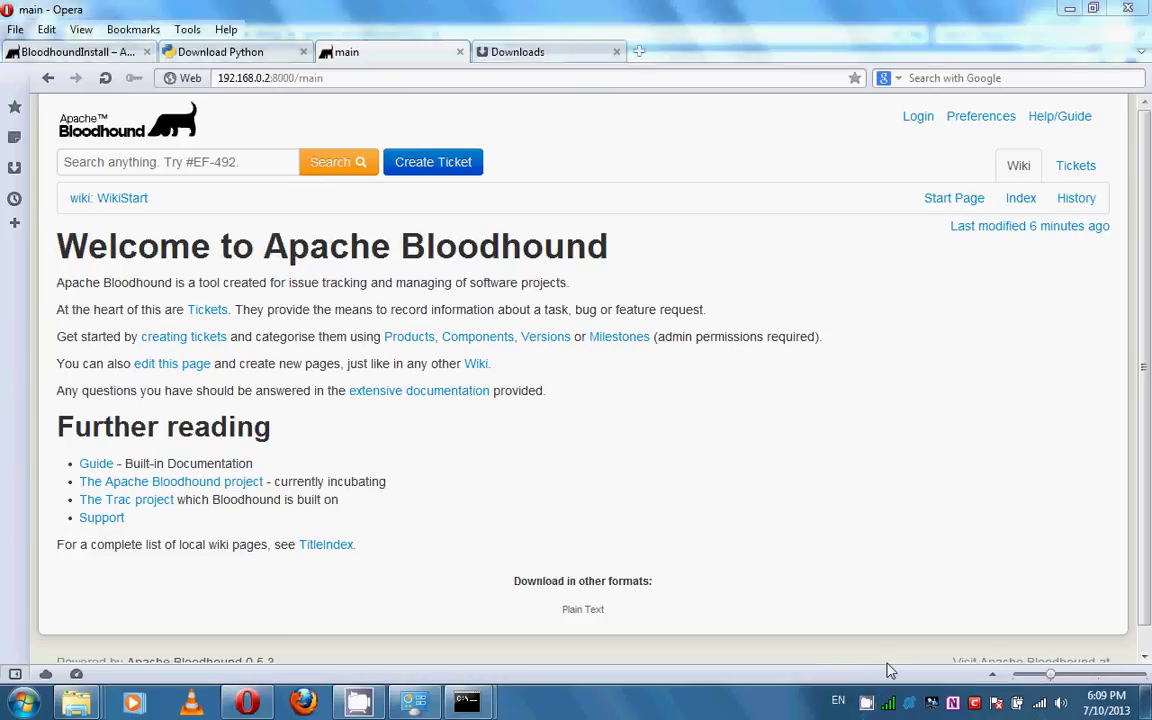
{"action": "right_click", "coordinate": [867, 702]}
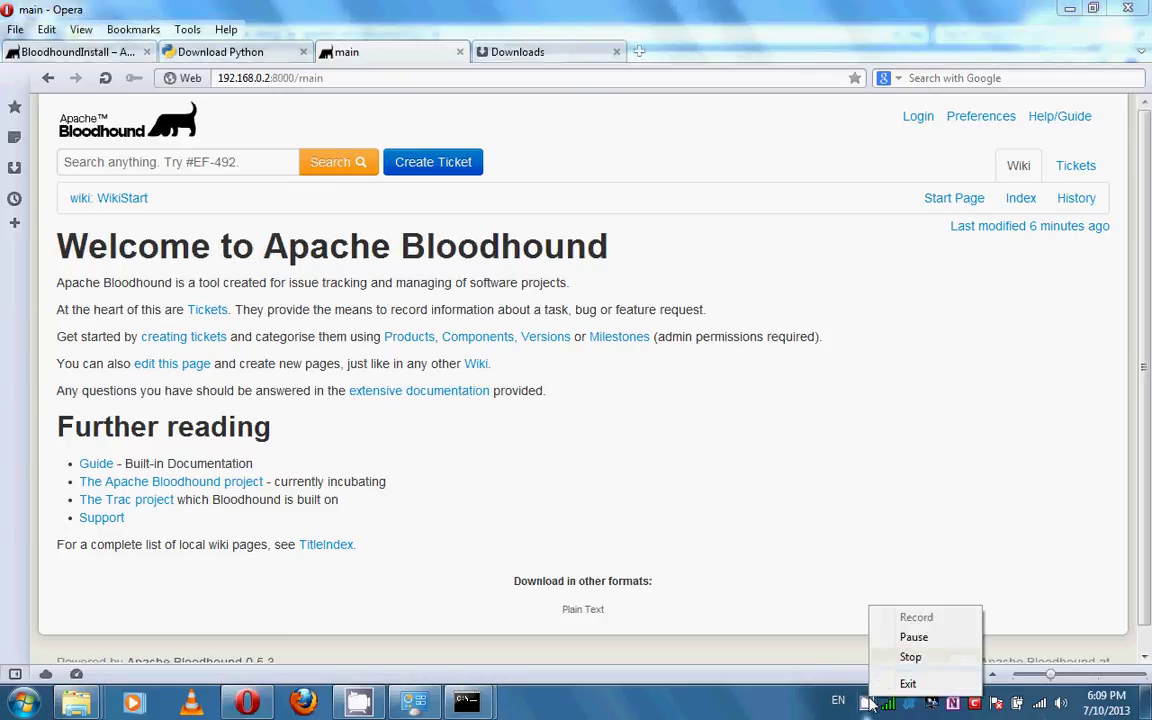
{"action": "left_click", "coordinate": [910, 657]}
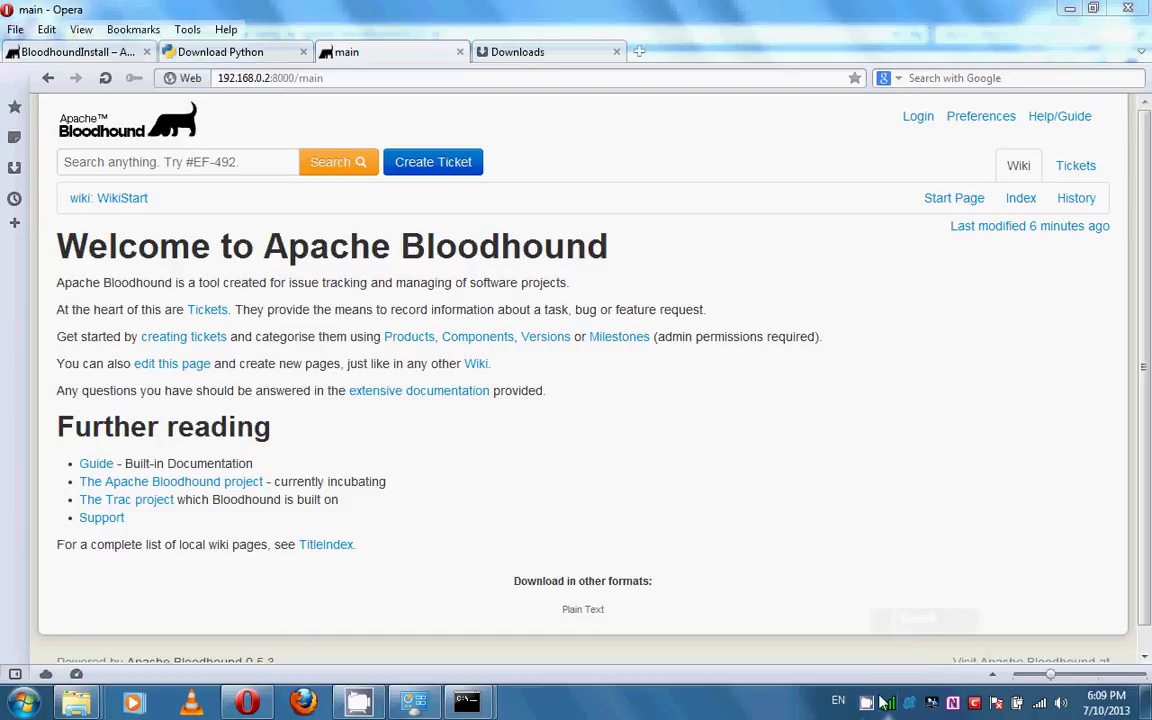